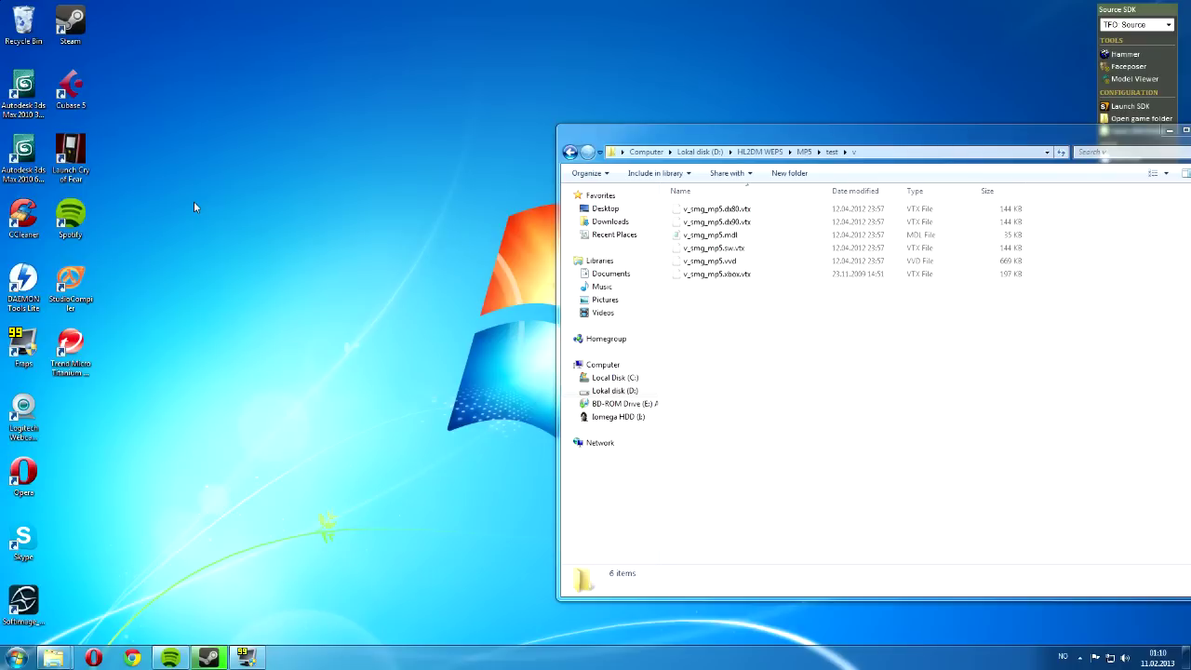
Launch StudioCompiler and open its configuration to review the Steam game and SDK tools directories
double_click(65, 284)
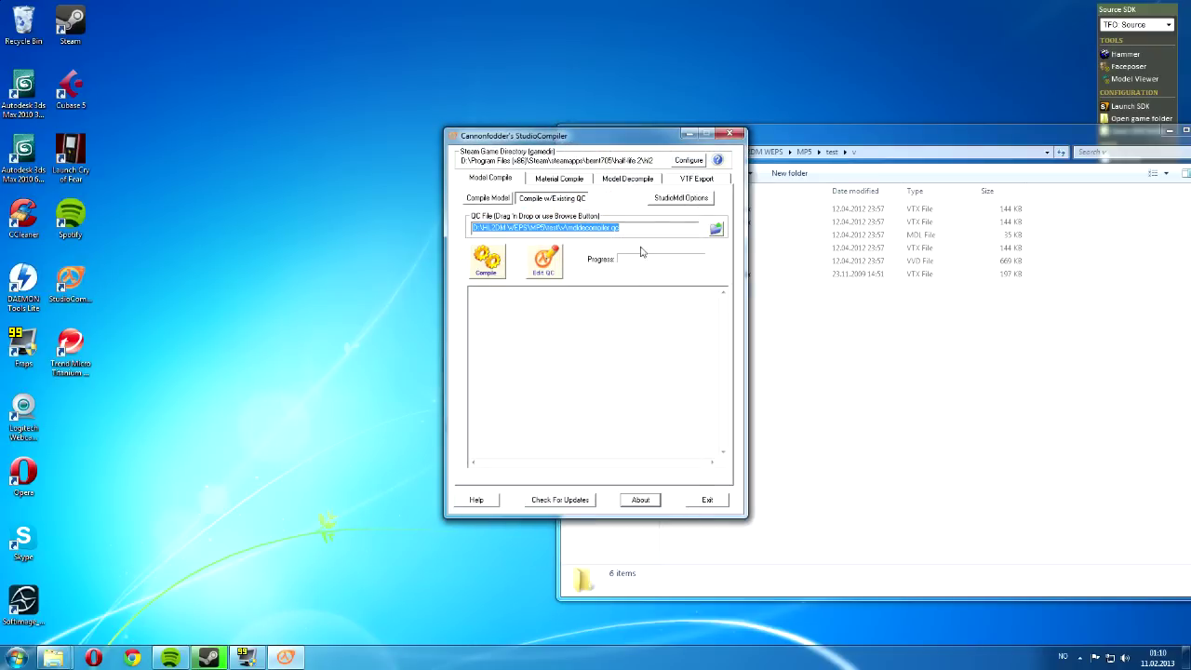
left_click(687, 162)
left_click_drag(478, 279, 473, 58)
key("Tab")
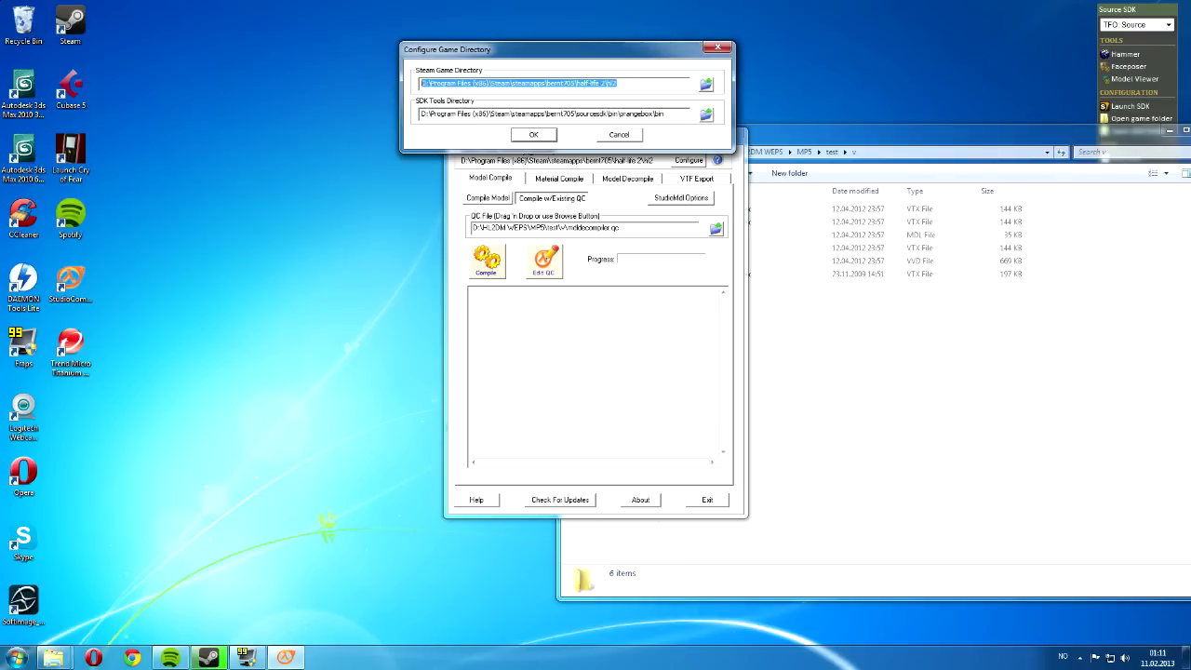
key("Tab")
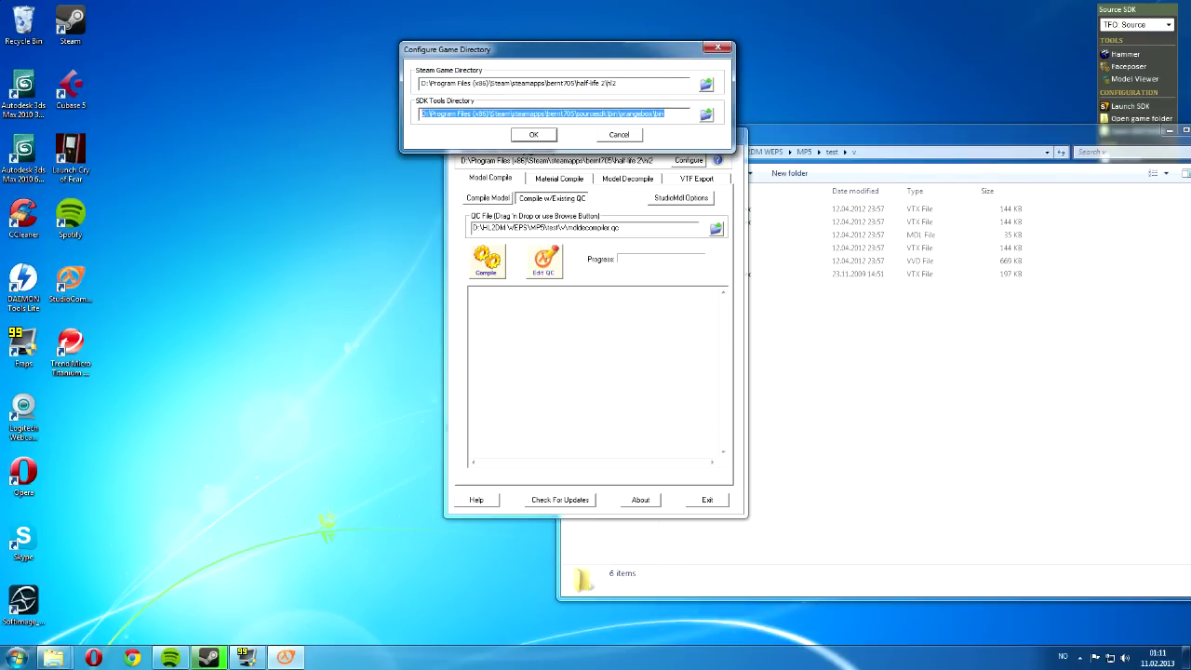
Confirm the Steam game directory points to the Half-Life 2 hl2 folder, then close the configuration
left_click(617, 83)
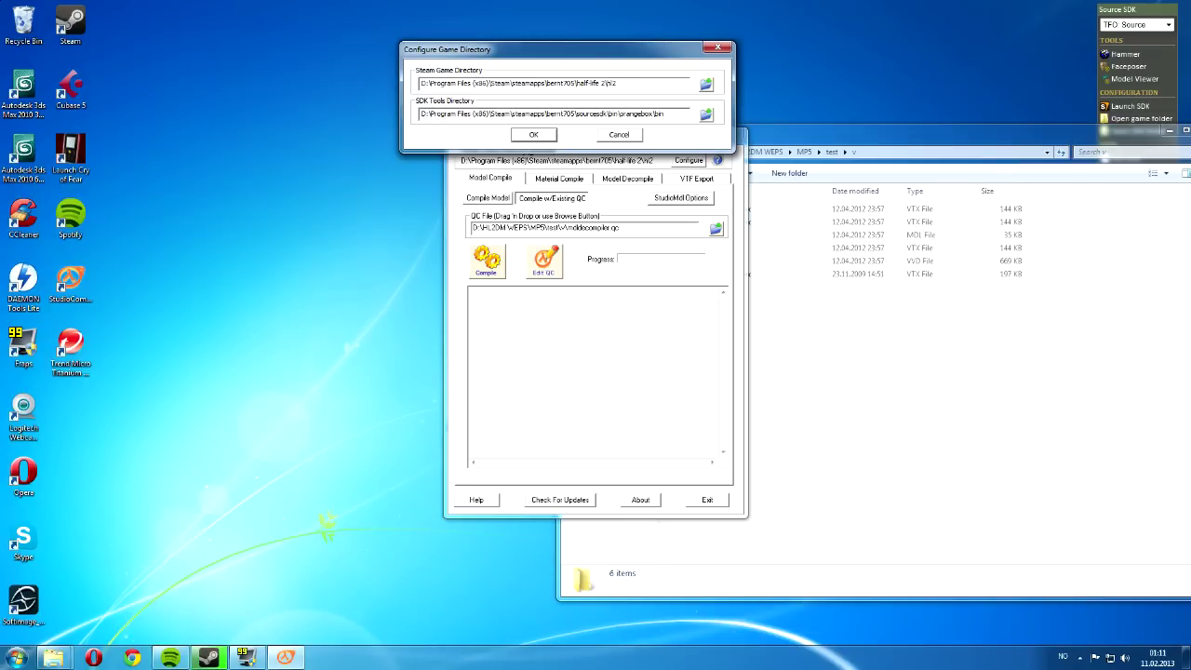
left_click_drag(617, 83, 406, 83)
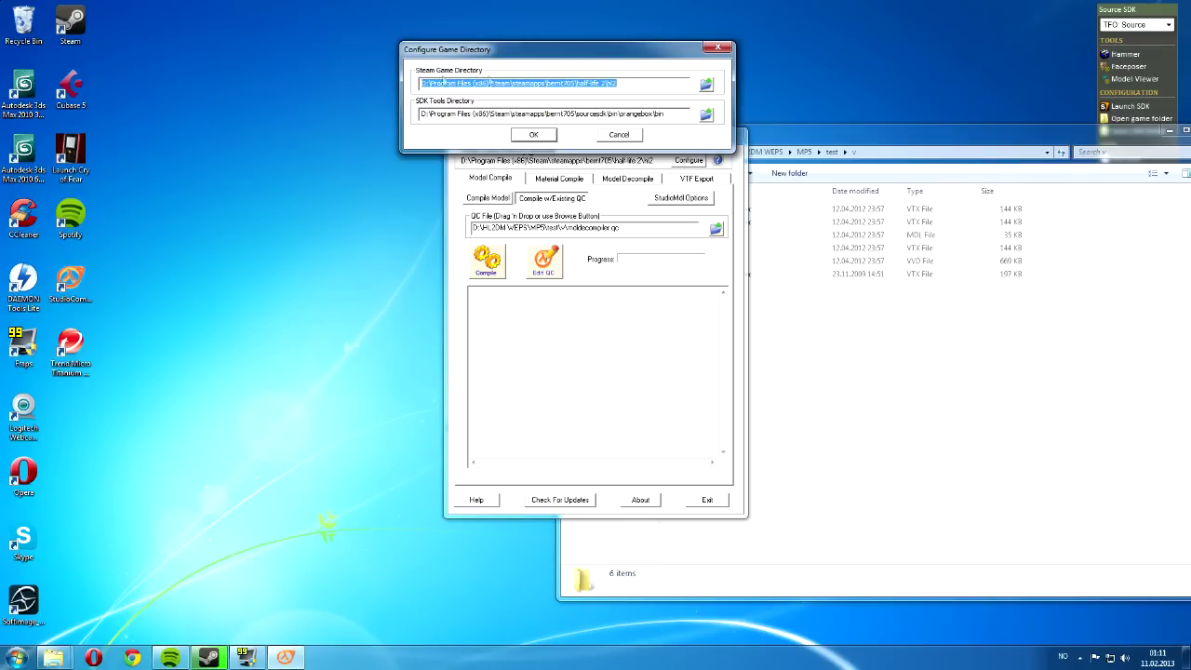
left_click(930, 152)
key("ctrl+c")
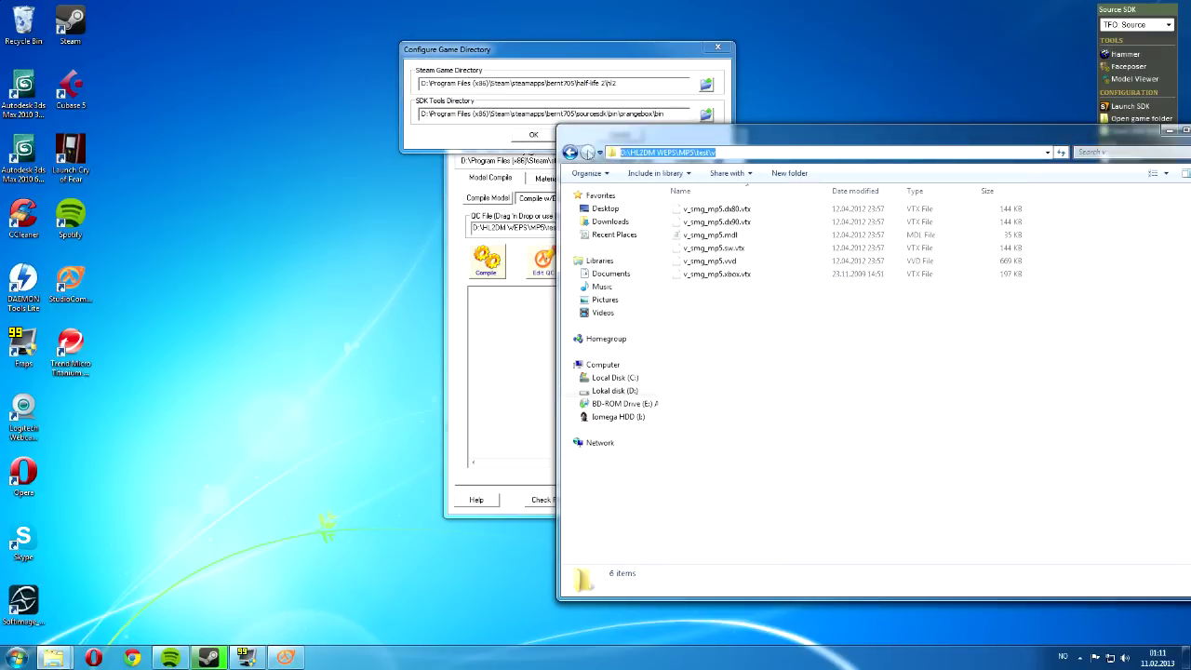
key("alt+Tab")
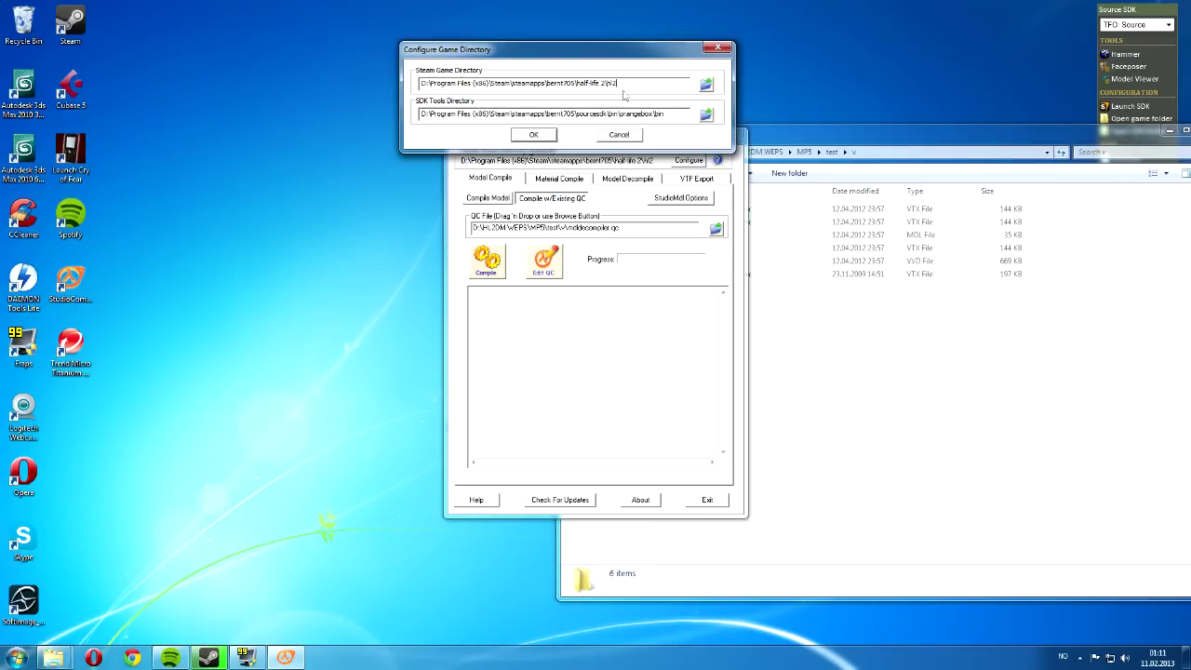
left_click(707, 84)
left_click(722, 301)
left_click(617, 213)
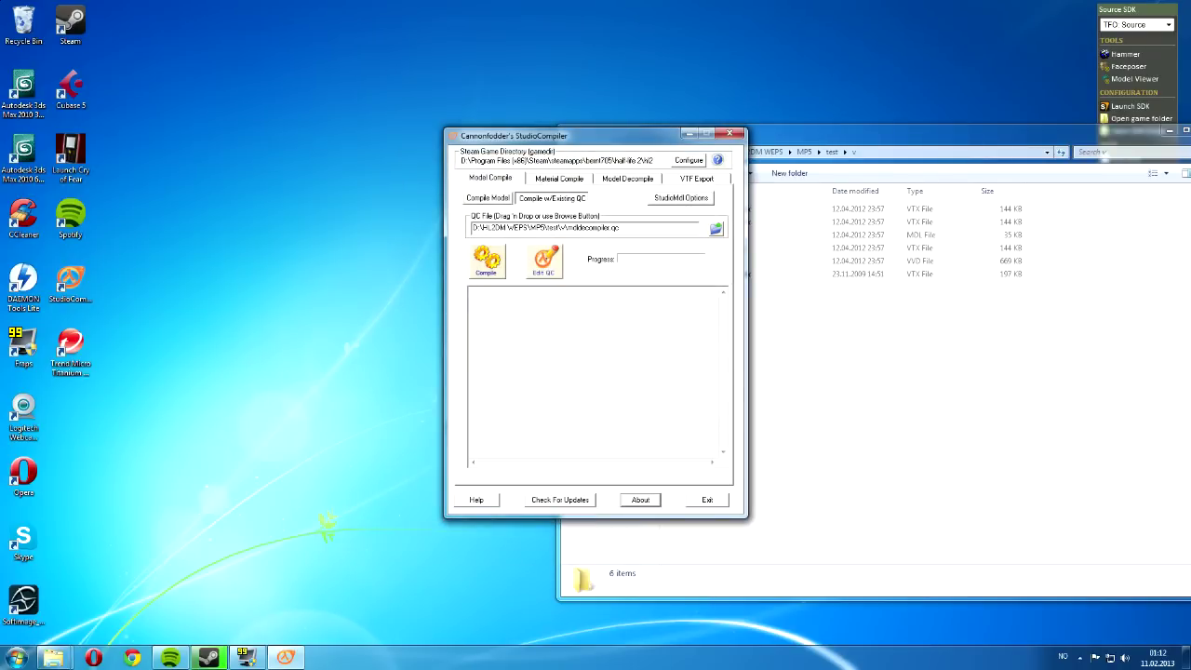
On the Model Decompile page, paste the test v folder path into Model File and Output Directory
left_click(629, 179)
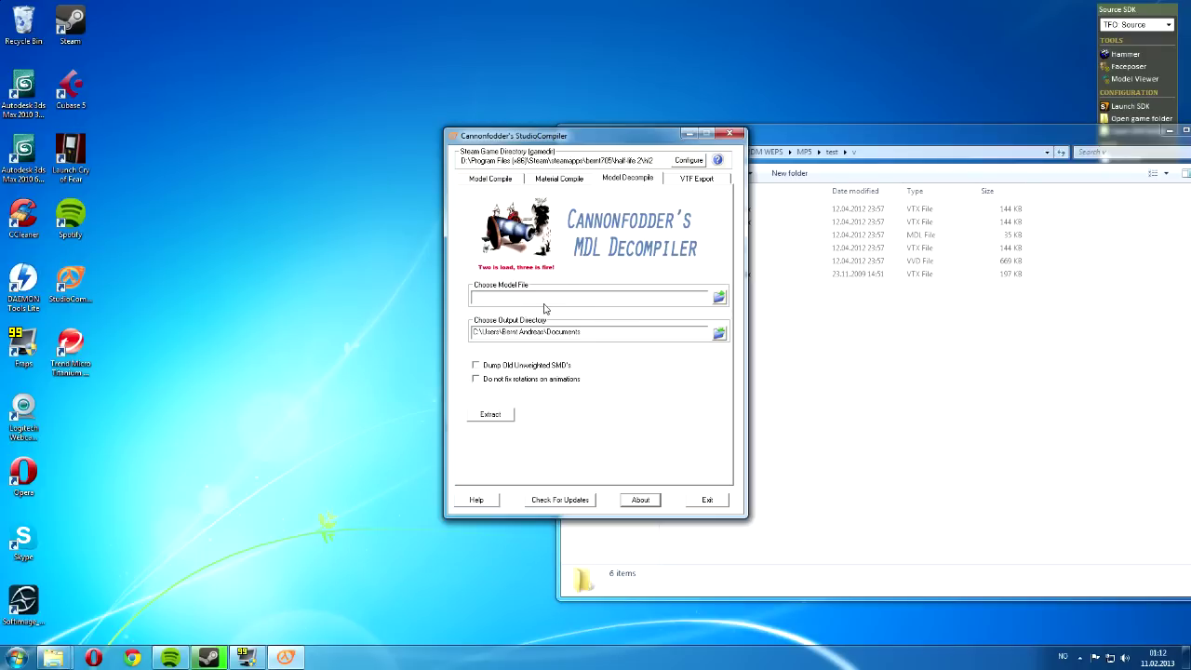
left_click_drag(591, 137, 380, 141)
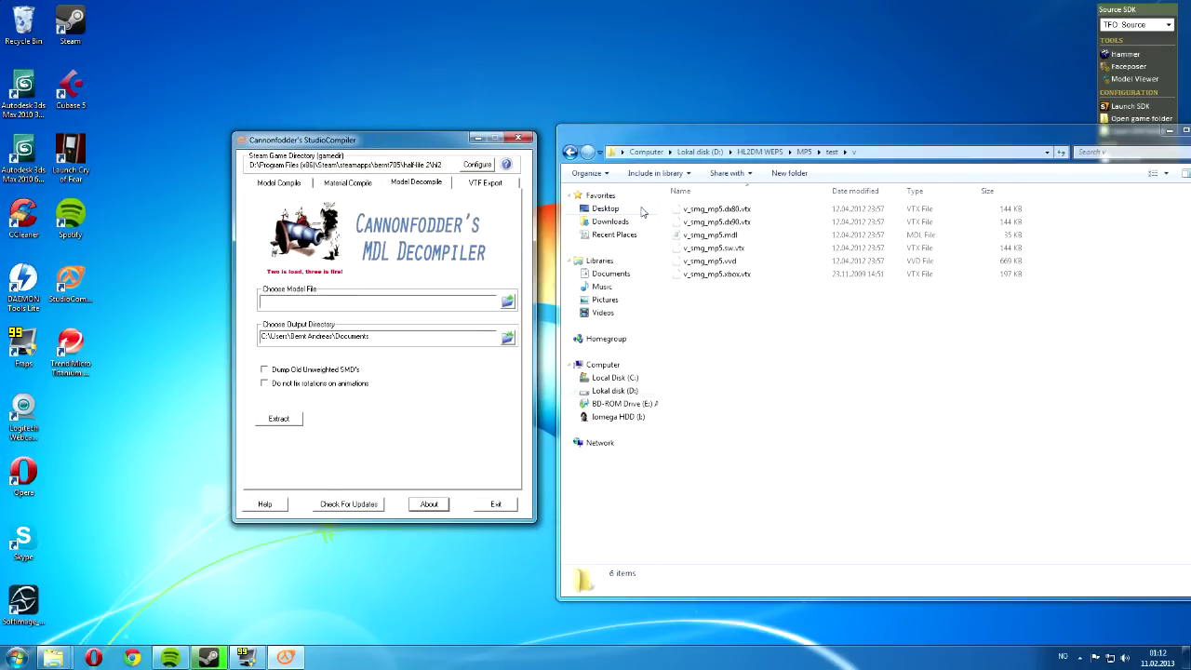
left_click(873, 159)
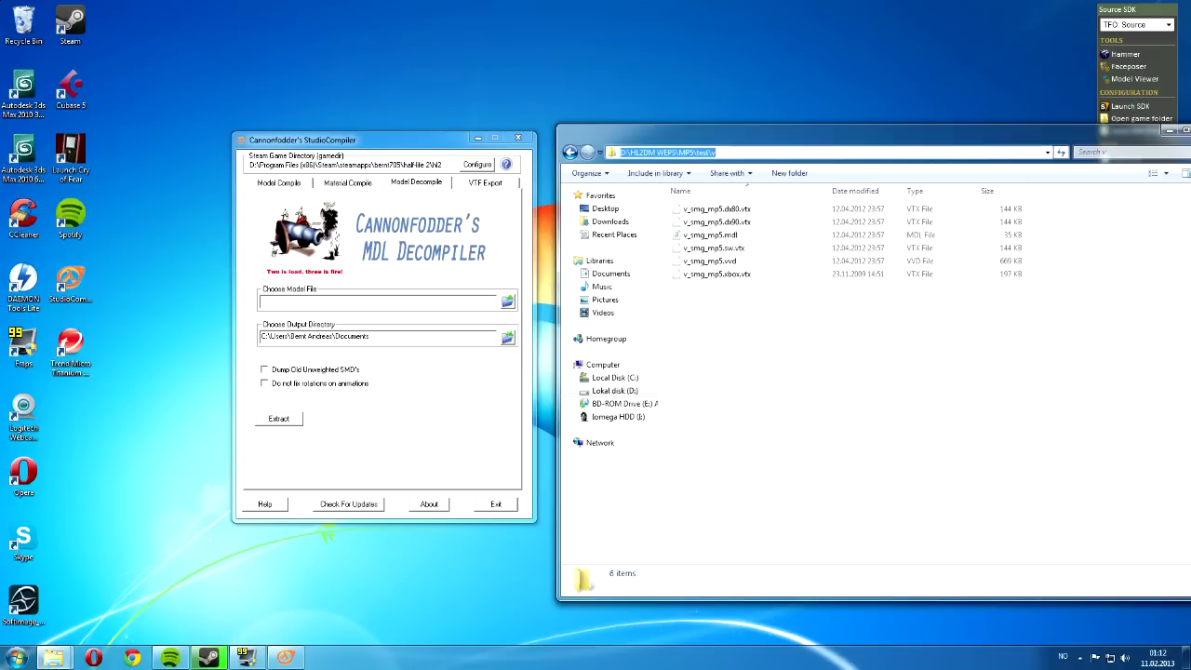
left_click(429, 503)
key("ctrl+v")
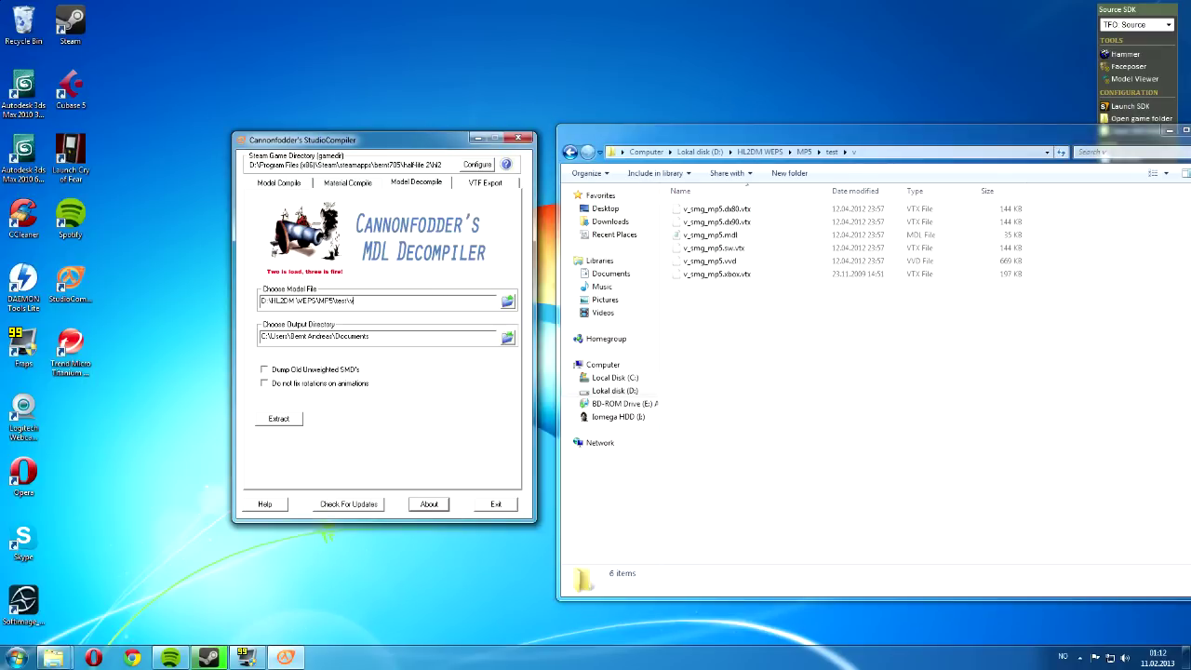
left_click_drag(371, 336, 240, 340)
key("ctrl+v")
left_click_drag(354, 336, 261, 336)
Append \v_smg_mp5.mdl to the model path, tick Do not fix rotations, and extract
left_click(663, 356)
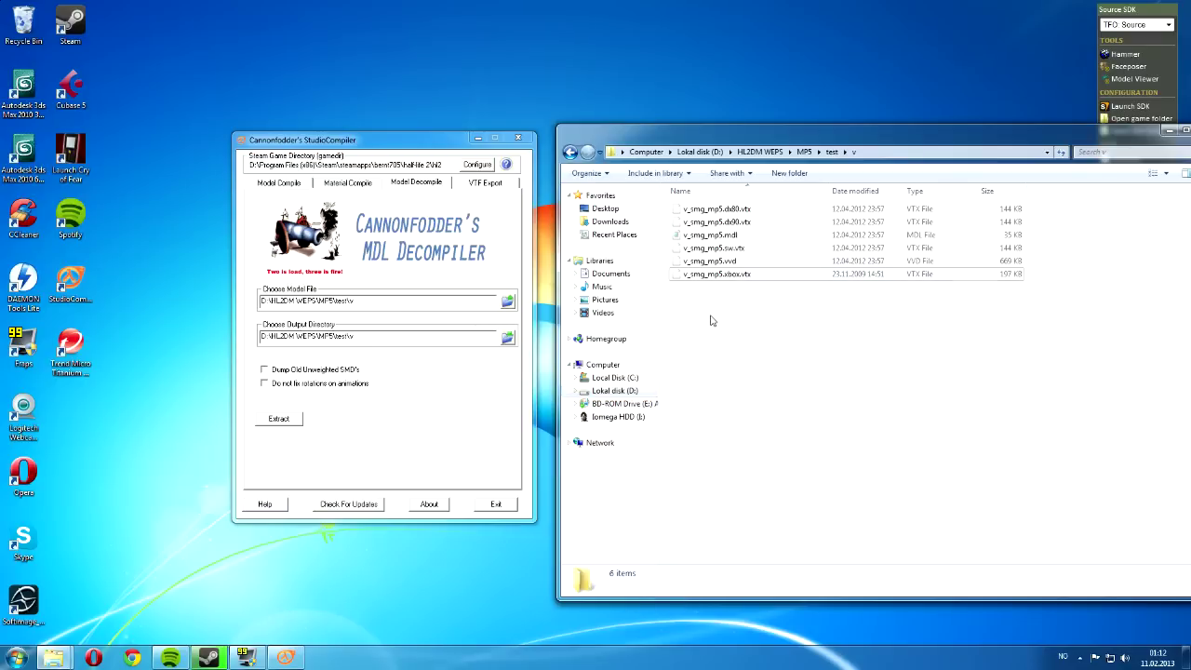
left_click(353, 301)
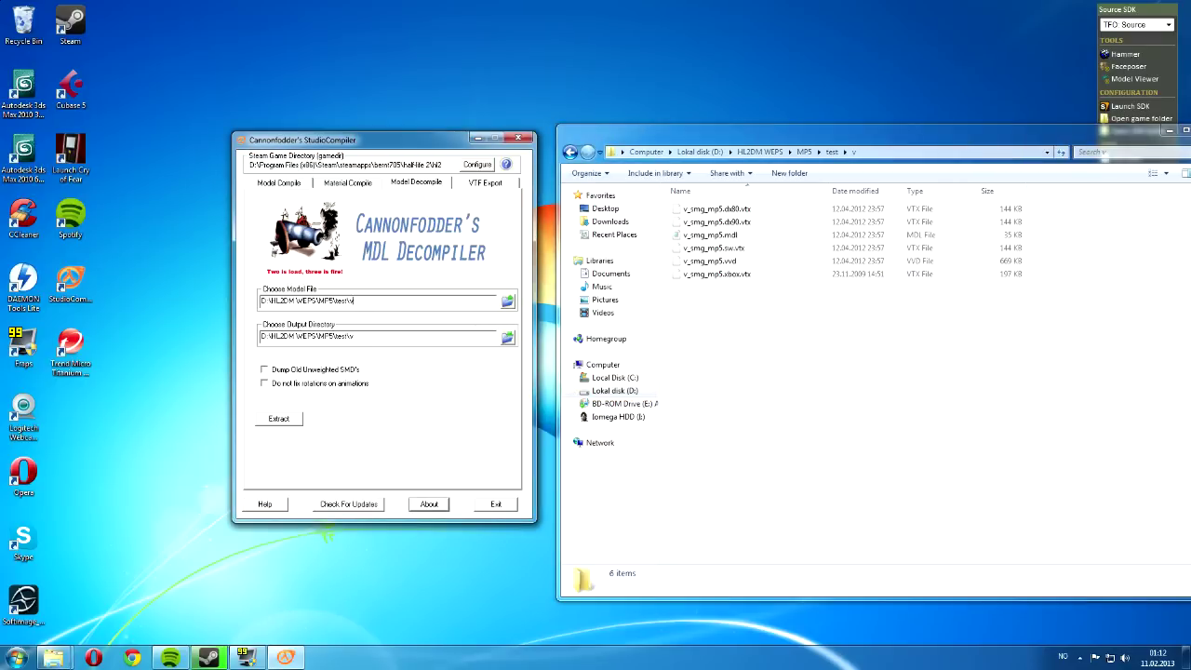
type("\\v_smg_mp5.mdl")
left_click(264, 383)
left_click(279, 418)
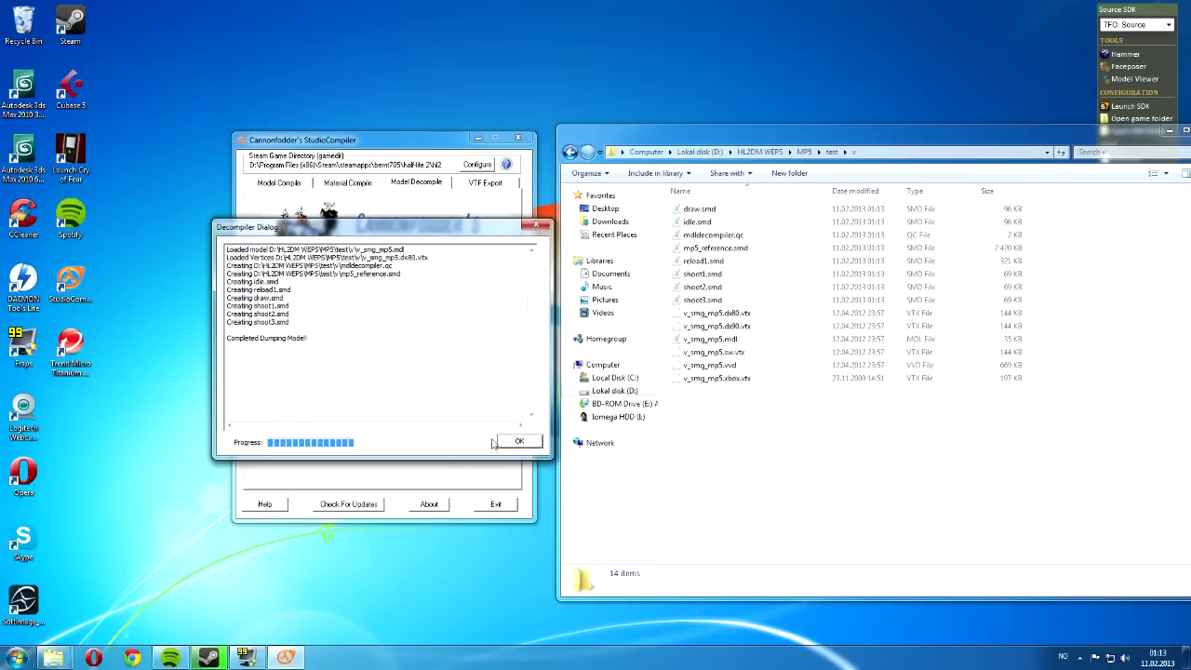
Dismiss the decompiler report and open the resulting mdldecompiler.qc in Notepad
left_click(519, 442)
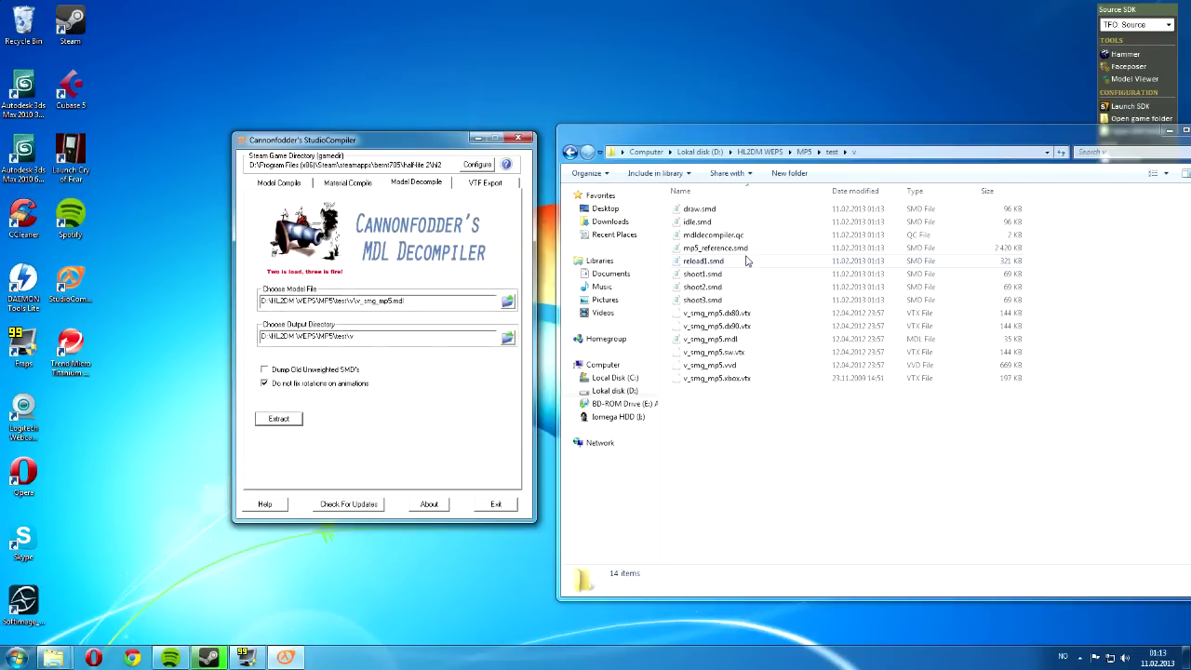
left_click(768, 435)
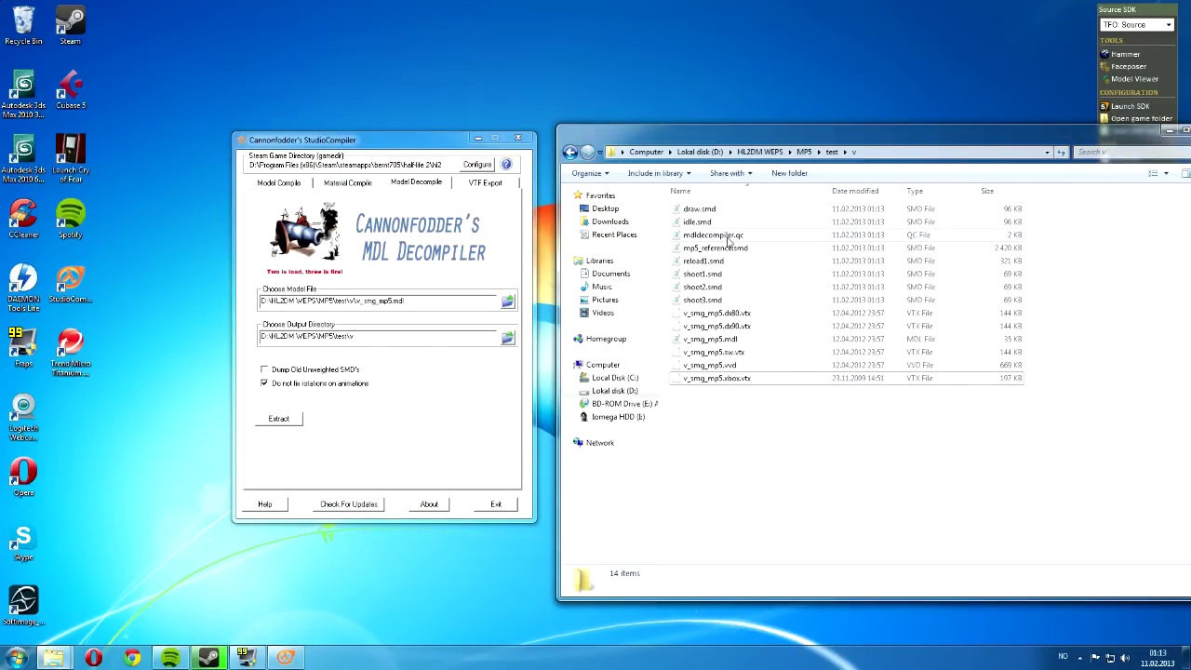
double_click(728, 239)
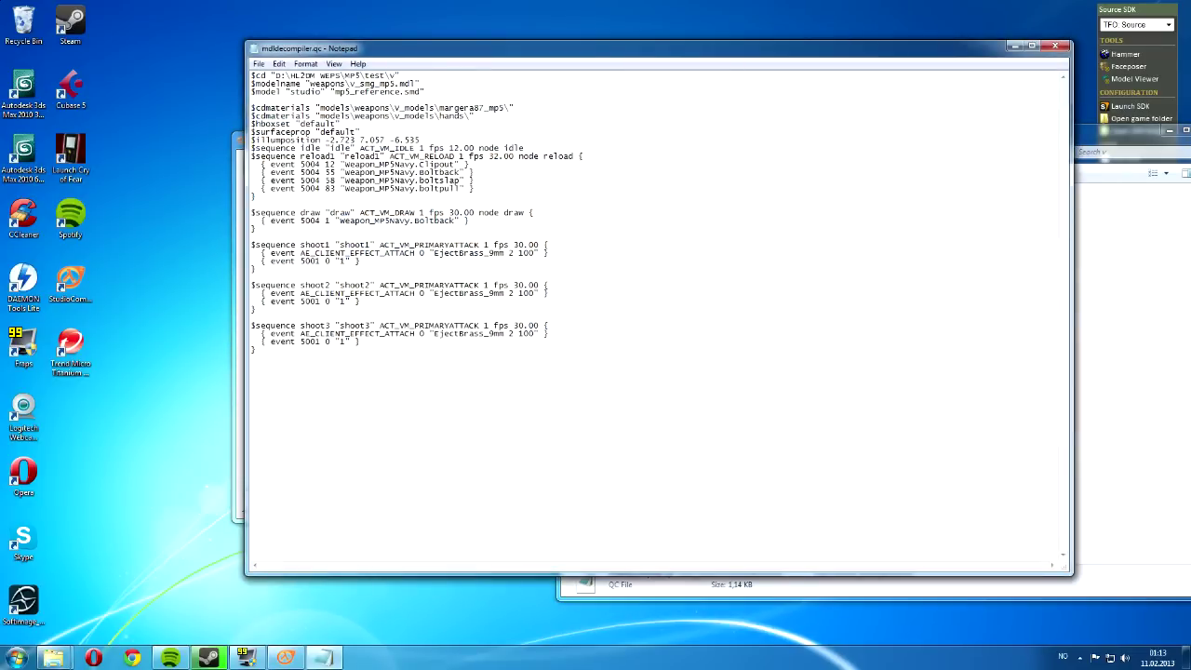
Highlight the shoot1, shoot2 and draw sequences, the reload1 events, and the $surfaceprop "default" line
left_click_drag(511, 53, 566, 54)
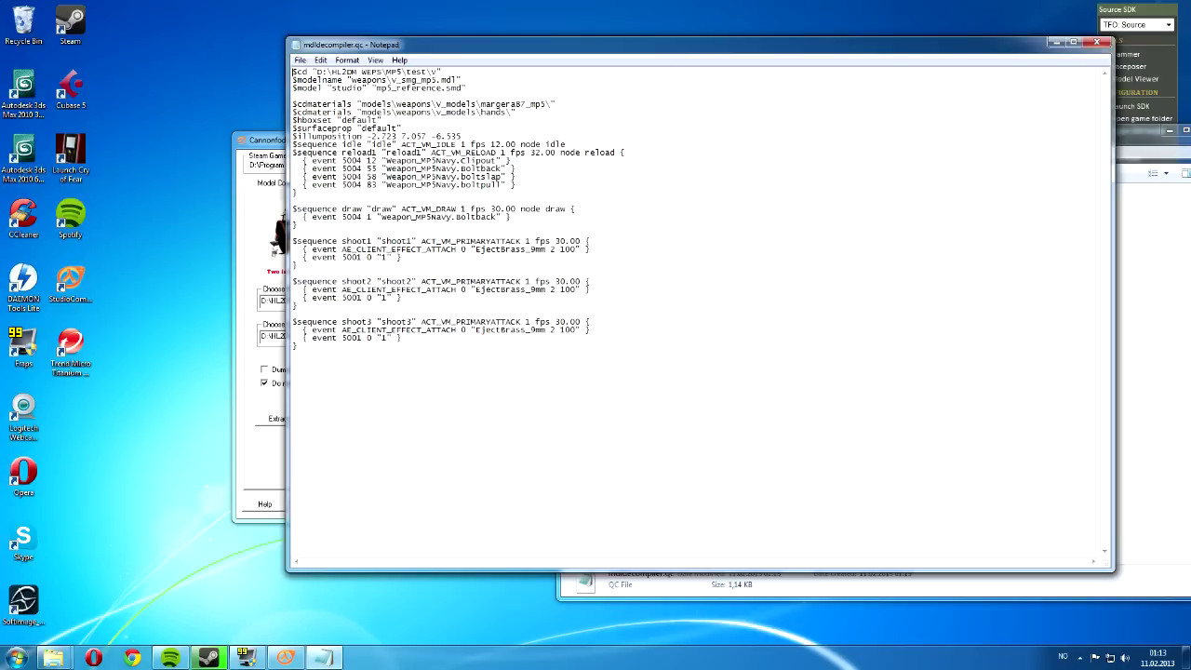
left_click_drag(331, 241, 292, 241)
left_click_drag(346, 281, 292, 281)
left_click_drag(363, 210, 332, 209)
mouse_move(363, 161)
left_mouse_down()
mouse_move(312, 161)
mouse_move(378, 161)
mouse_move(367, 168)
left_mouse_up()
left_click(375, 160)
left_click_drag(402, 129, 283, 129)
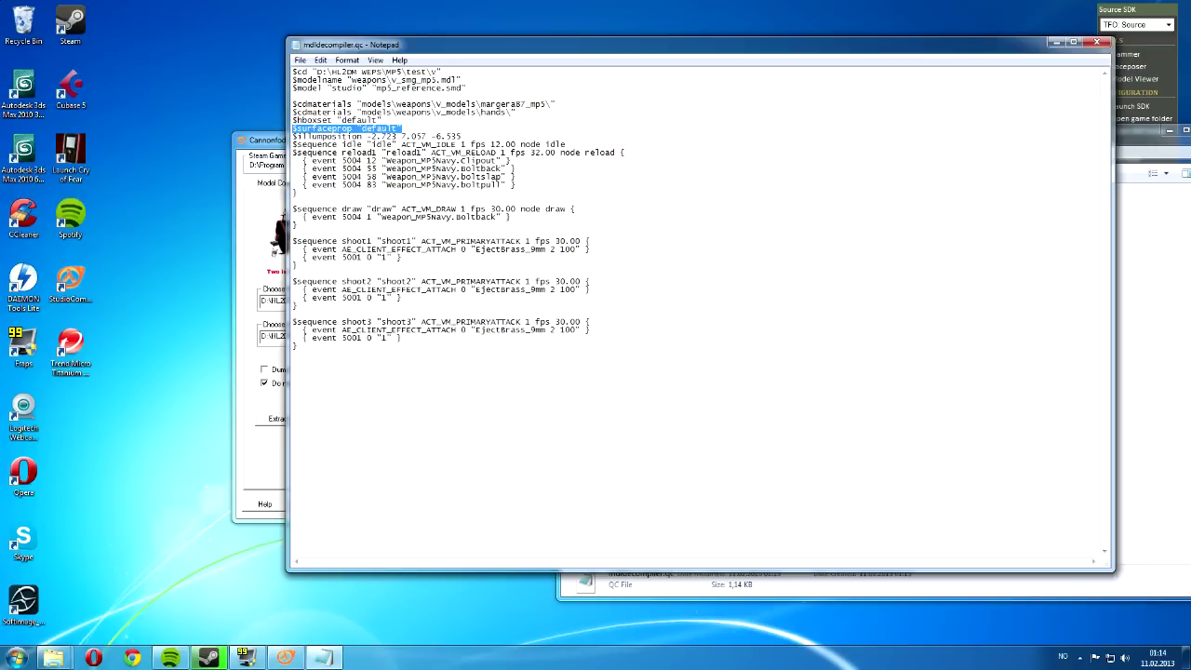
left_click_drag(506, 49, 244, 41)
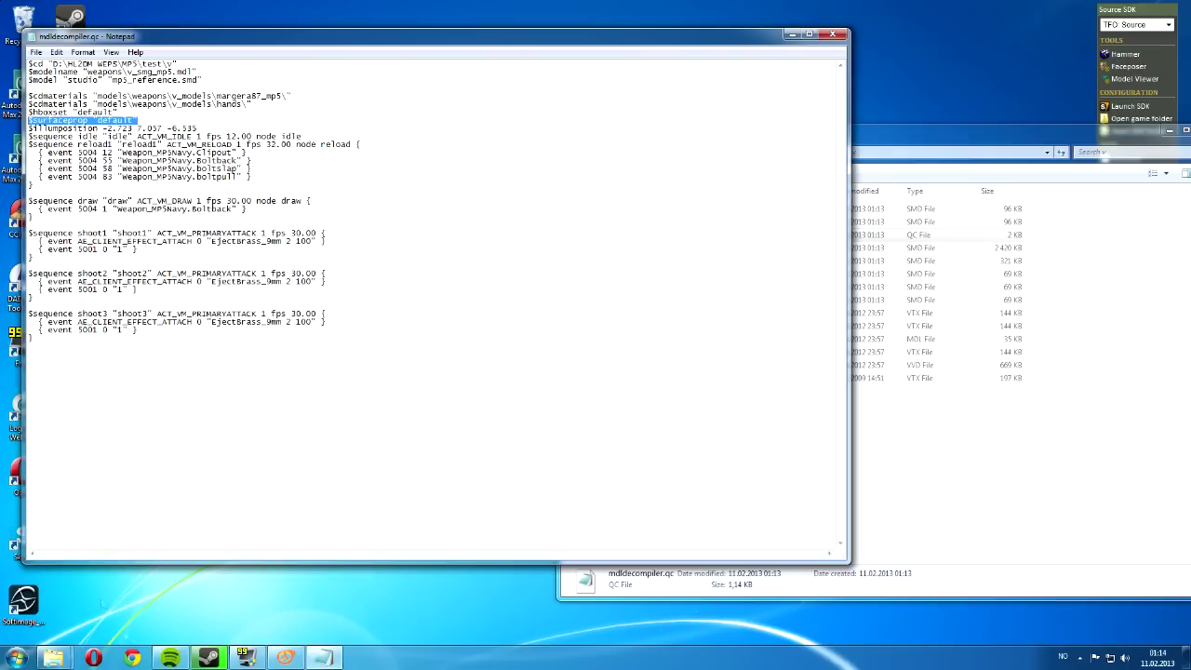
right_click(53, 658)
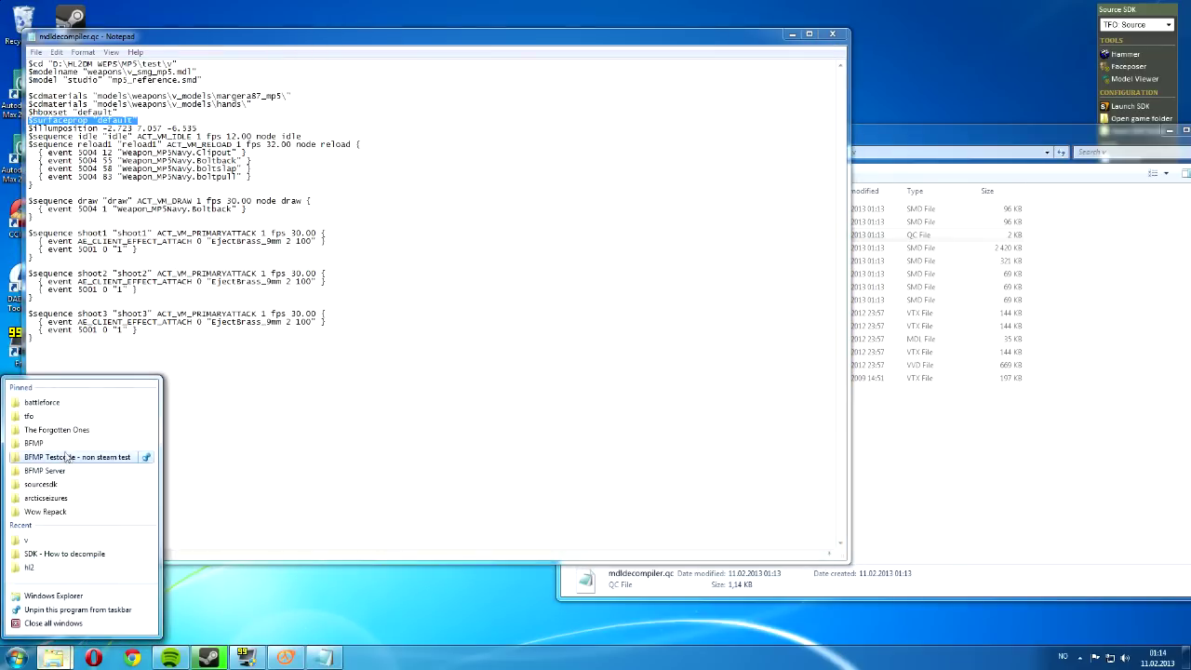
Browse to The Forgotten Ones Weapons SMG1 folder and briefly open its mdldecompiler.qc
left_click(55, 430)
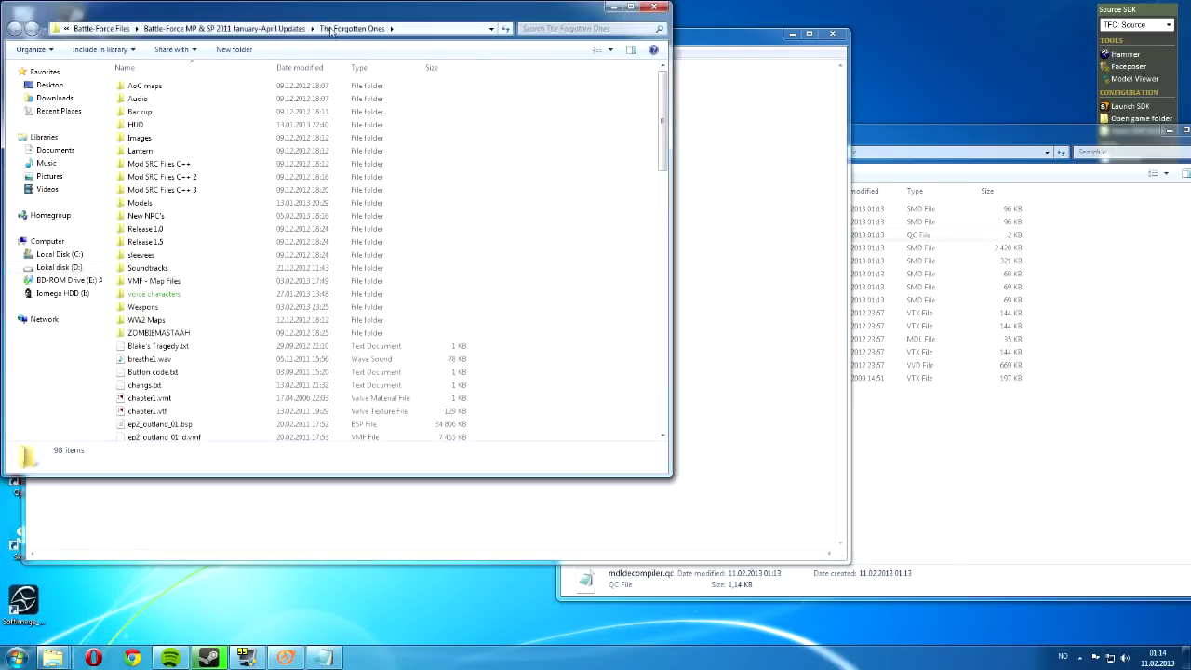
left_click_drag(330, 31, 708, 57)
left_click(517, 229)
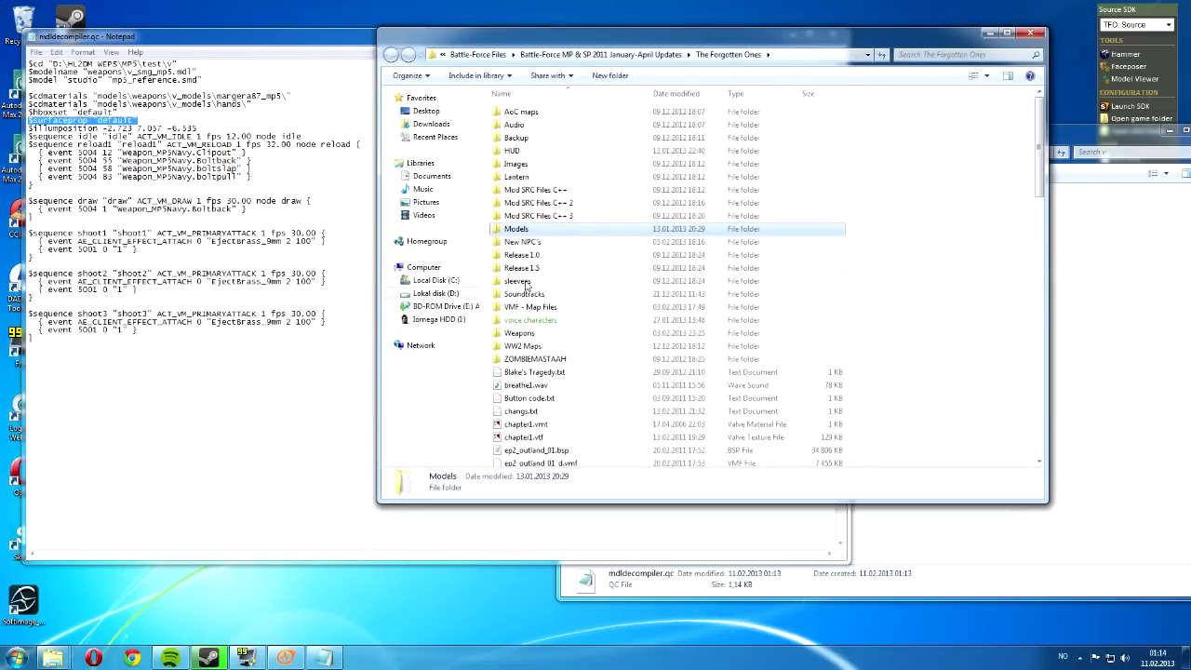
double_click(519, 333)
scroll(554, 295, "down", 3)
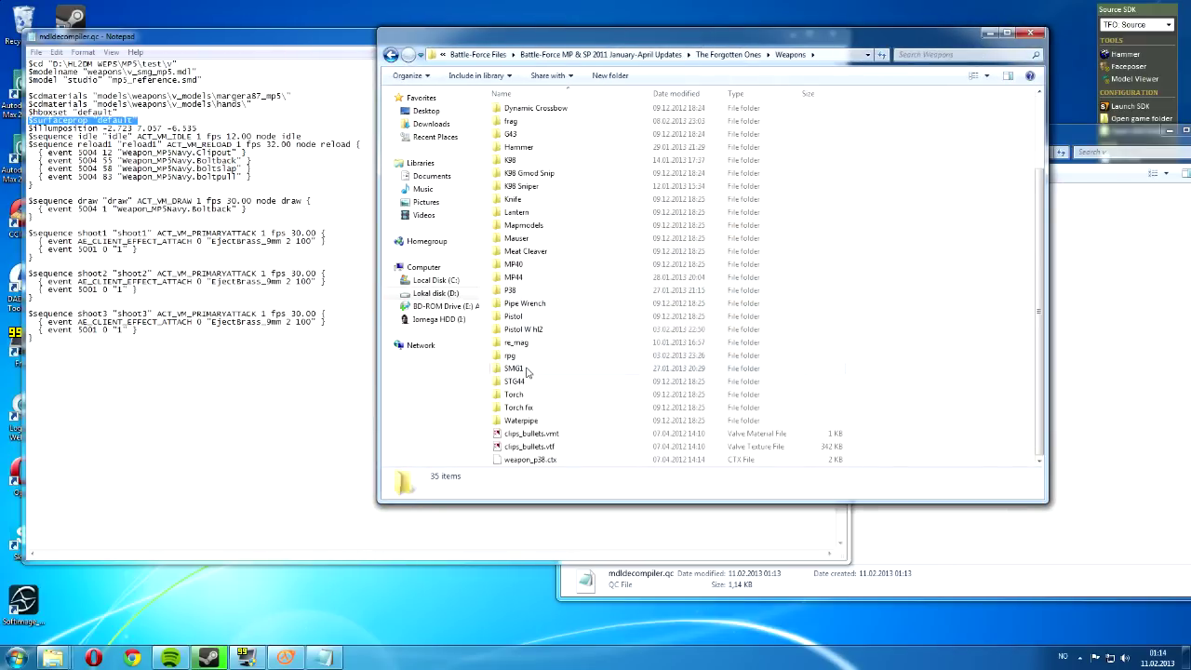
double_click(525, 373)
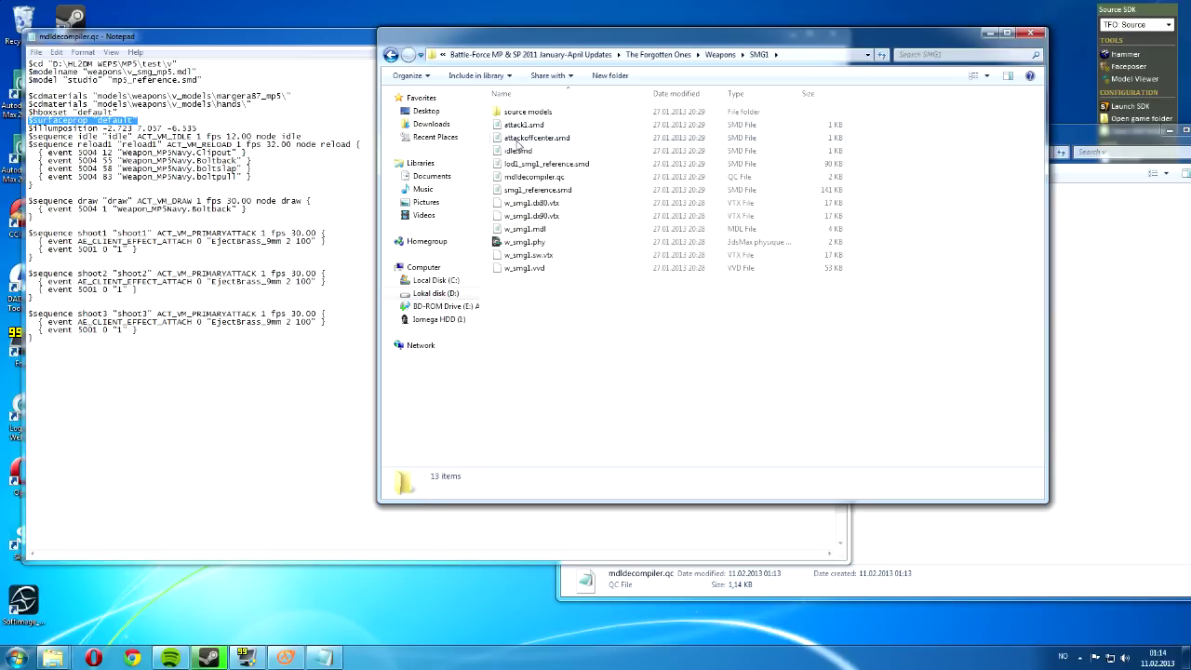
double_click(519, 177)
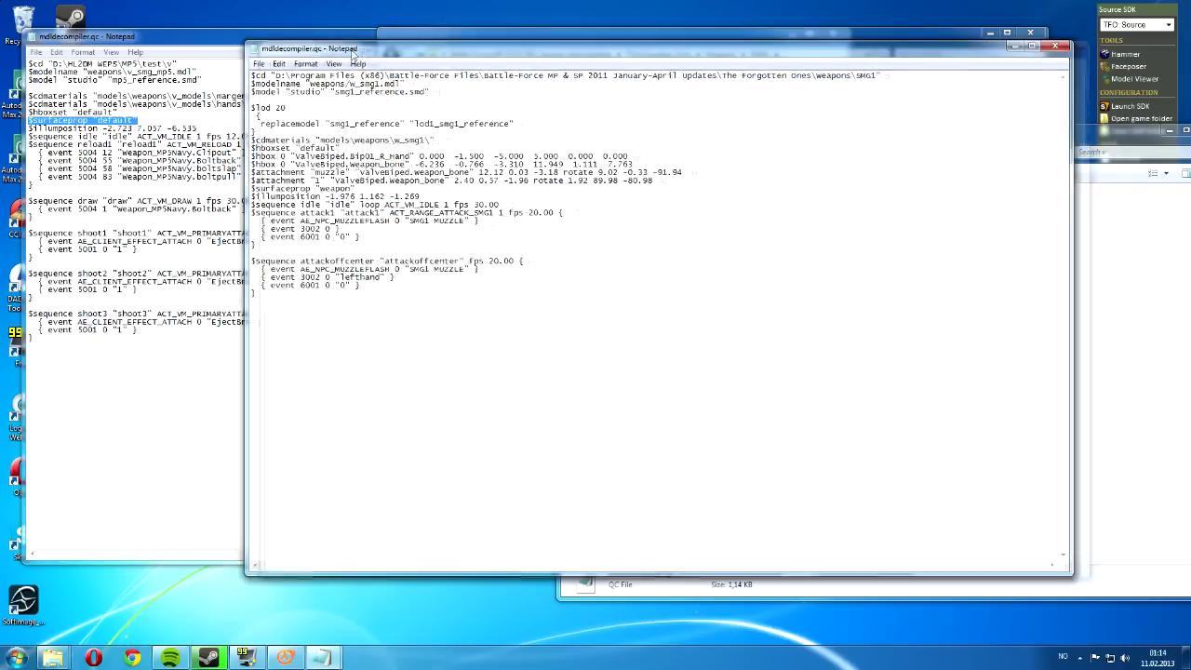
left_click_drag(354, 54, 503, 36)
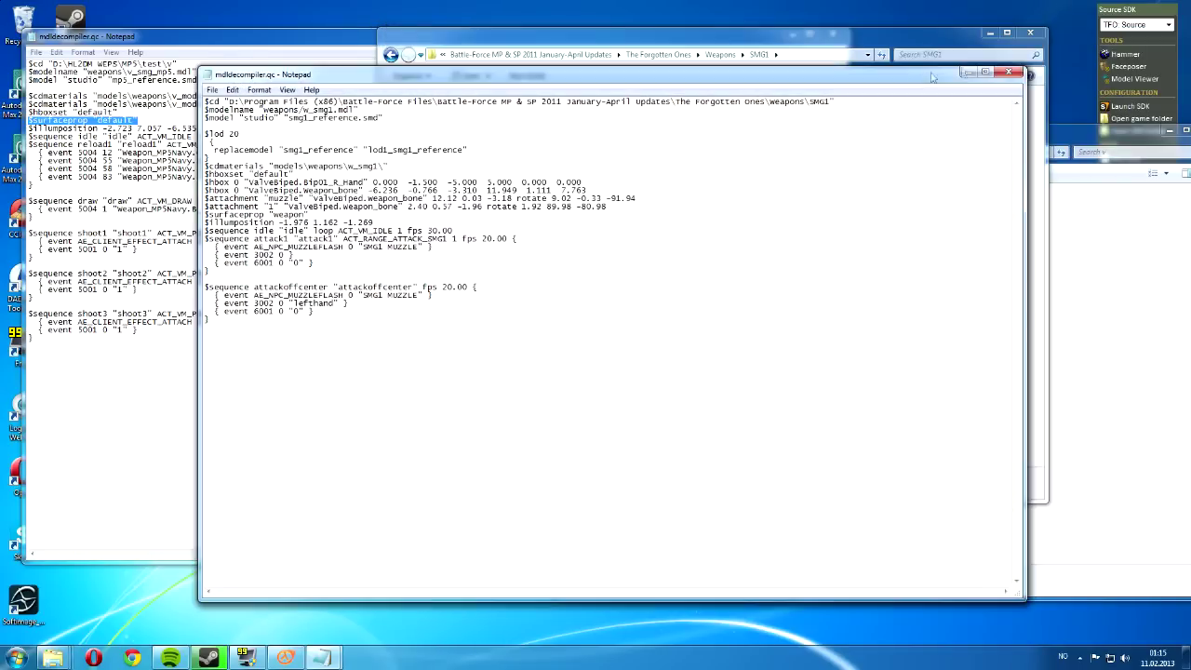
key("alt+F4")
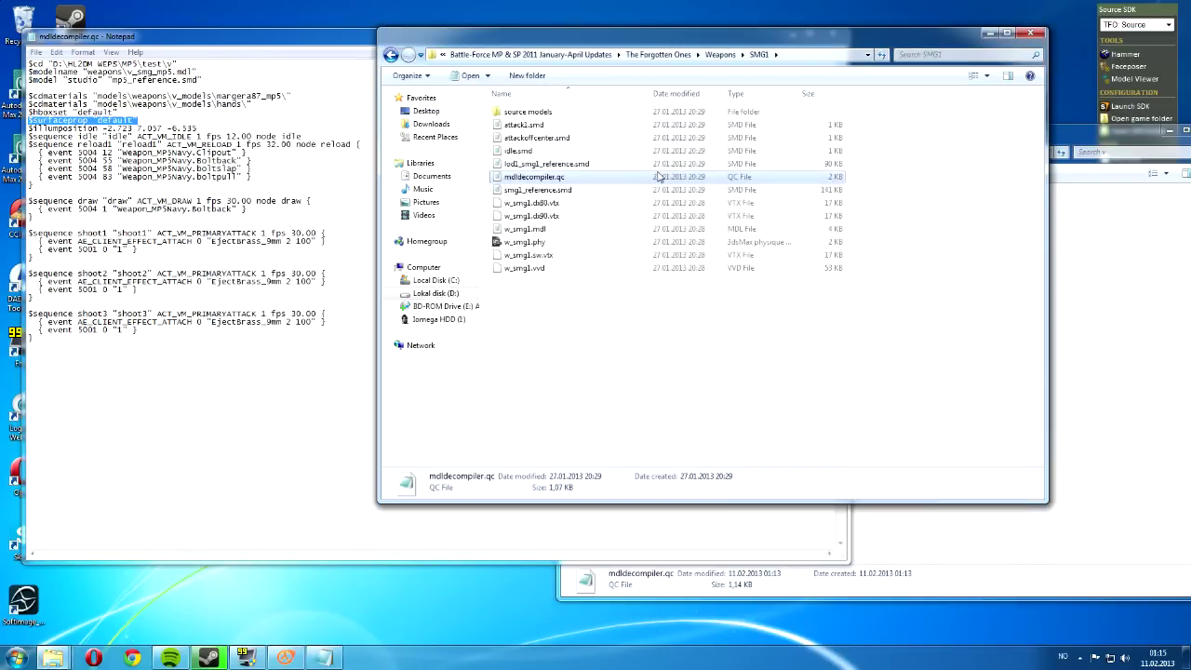
Check the source models subfolder, reopen and close the SMG1 QC, and return to the MP5 QC
double_click(530, 111)
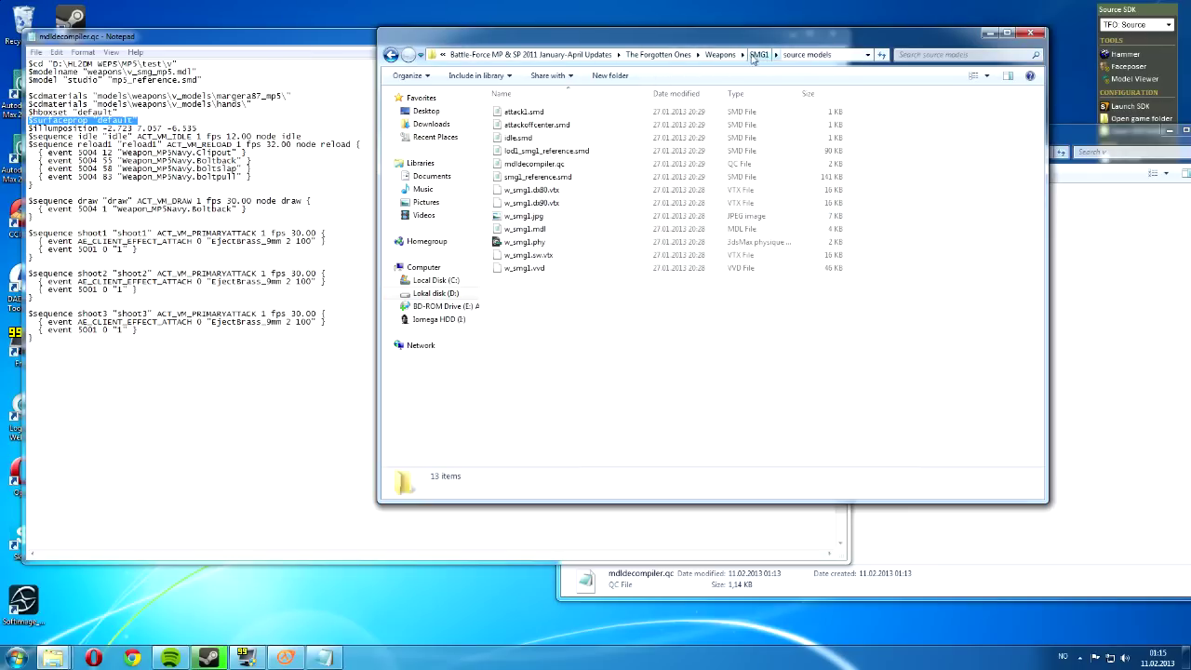
left_click(760, 55)
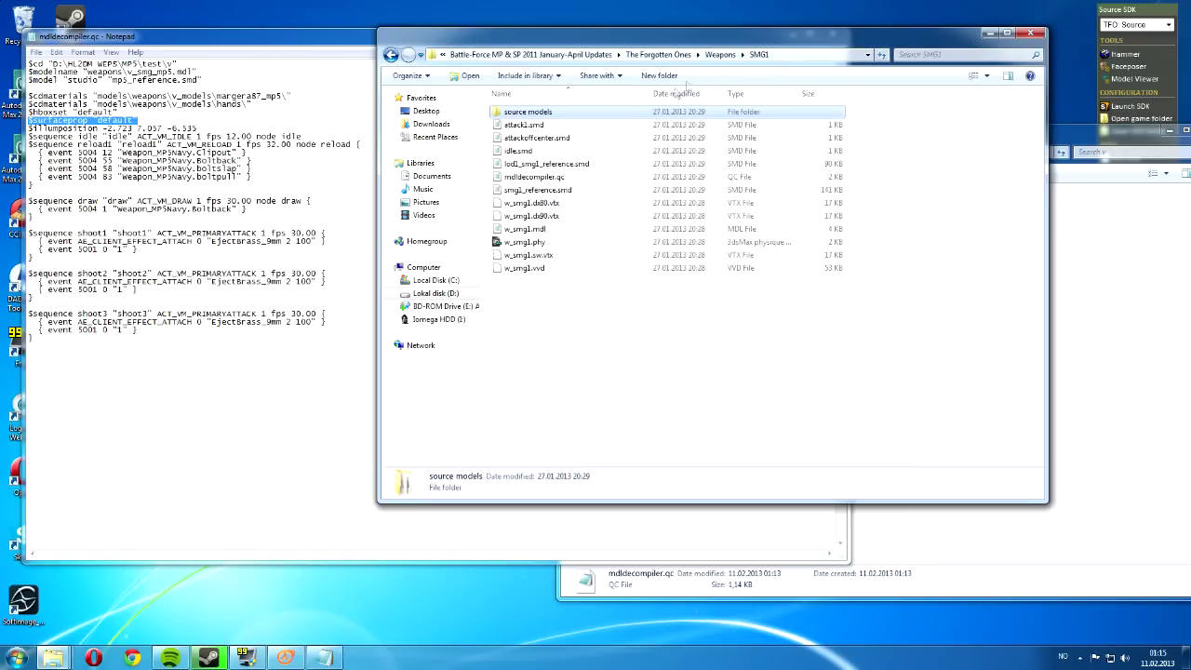
left_click(556, 177)
double_click(556, 177)
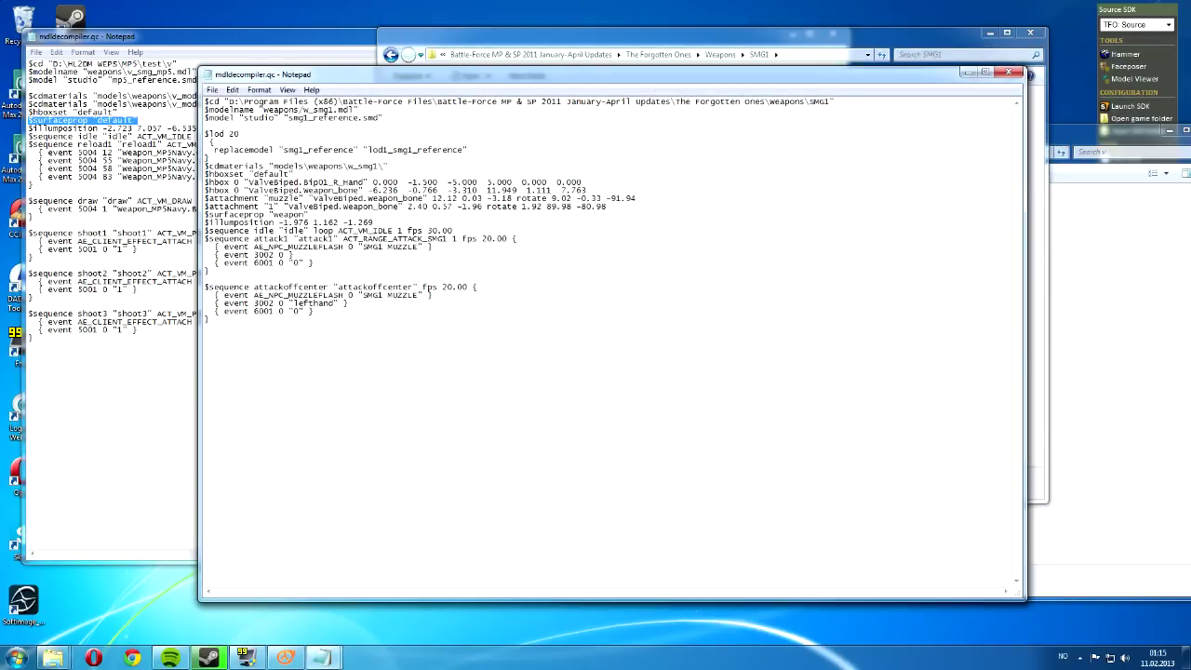
left_click(1009, 72)
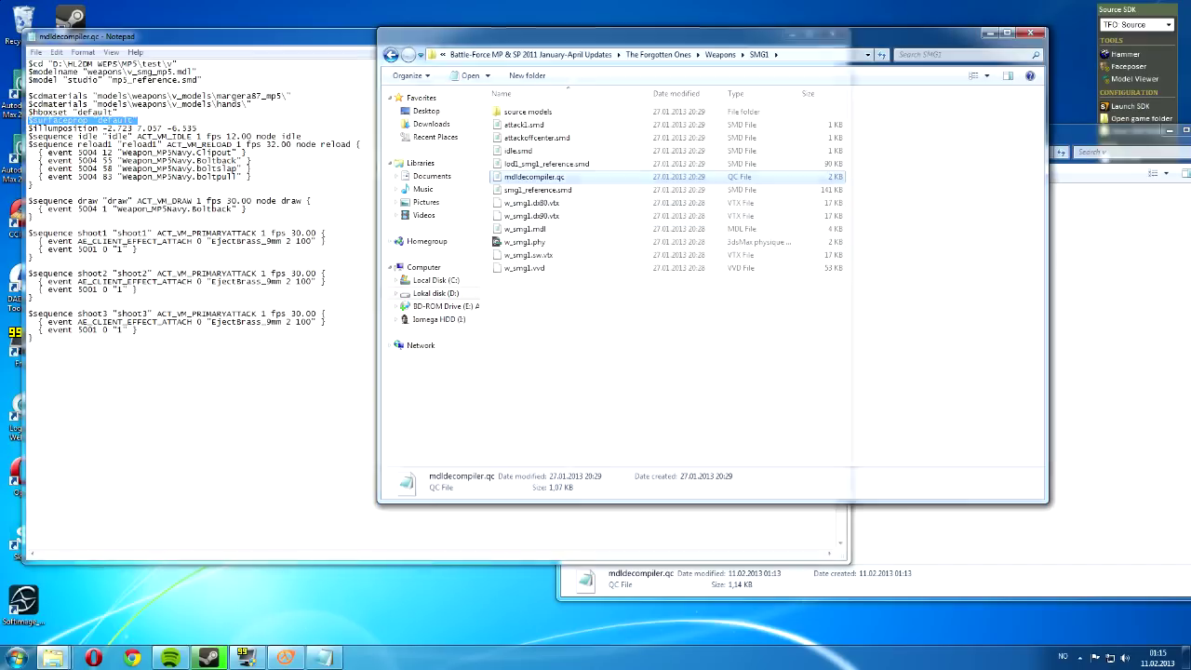
left_click(196, 201)
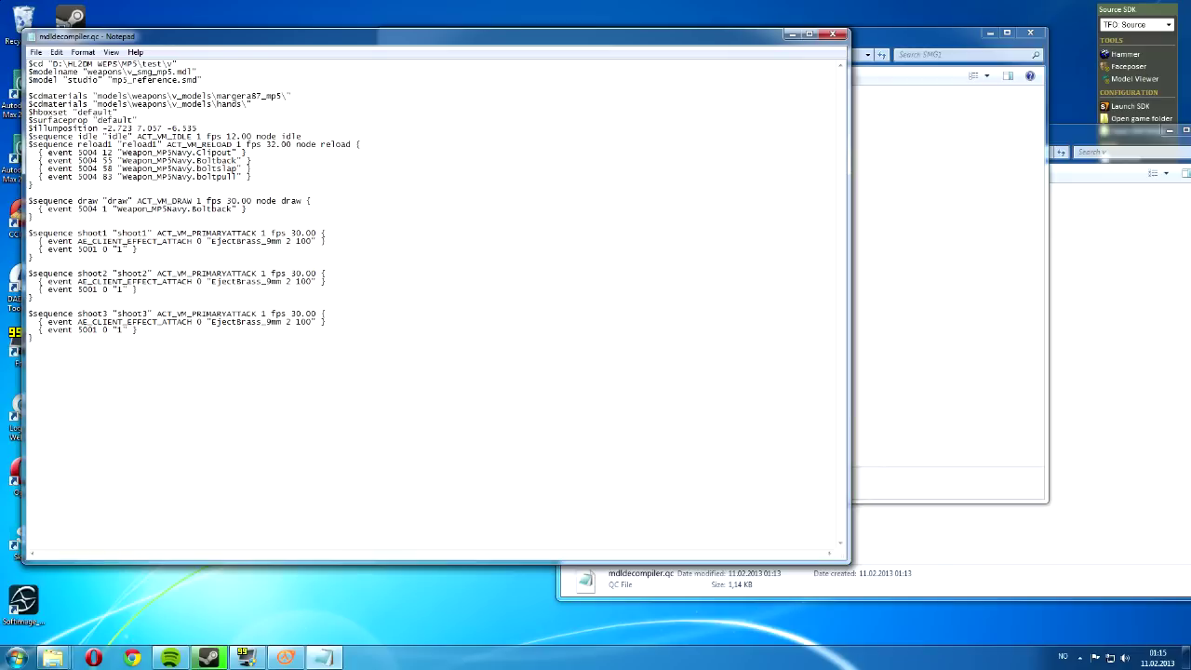
Change shoot2's activity to ACT_VM_RECOIL1 and shoot3's to ACT_VM_RECOIL2
left_click_drag(256, 273, 192, 275)
type("RECOIL1")
left_click_drag(235, 274, 157, 275)
key("ctrl+c")
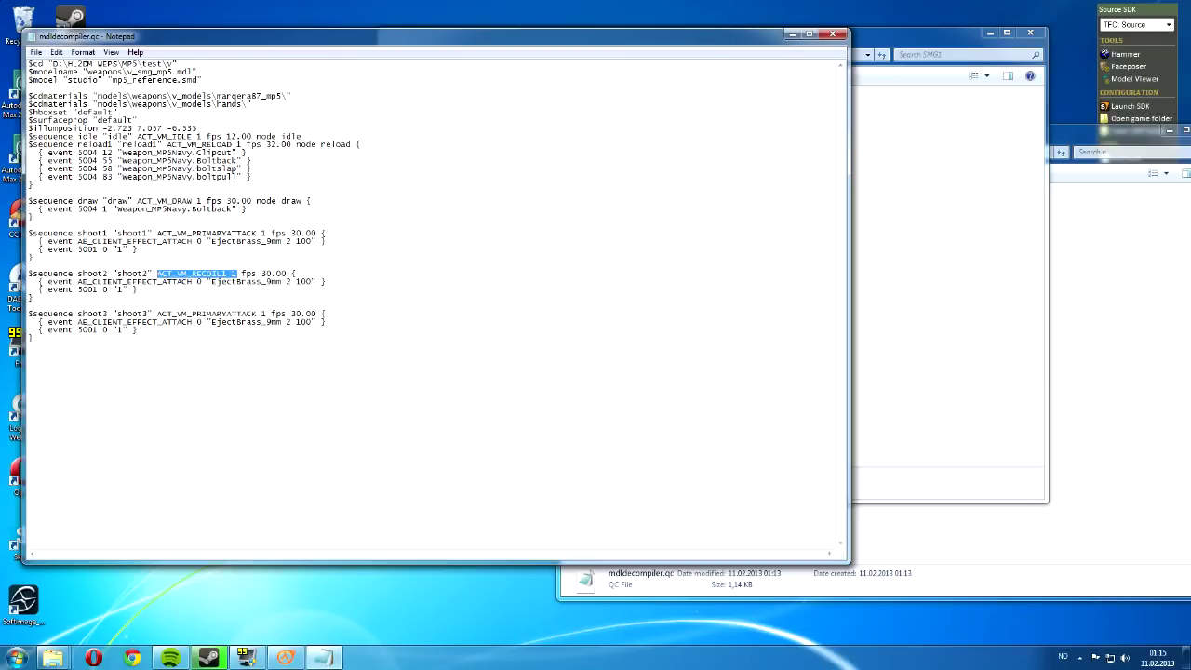
left_click_drag(268, 313, 156, 314)
key("ctrl+v")
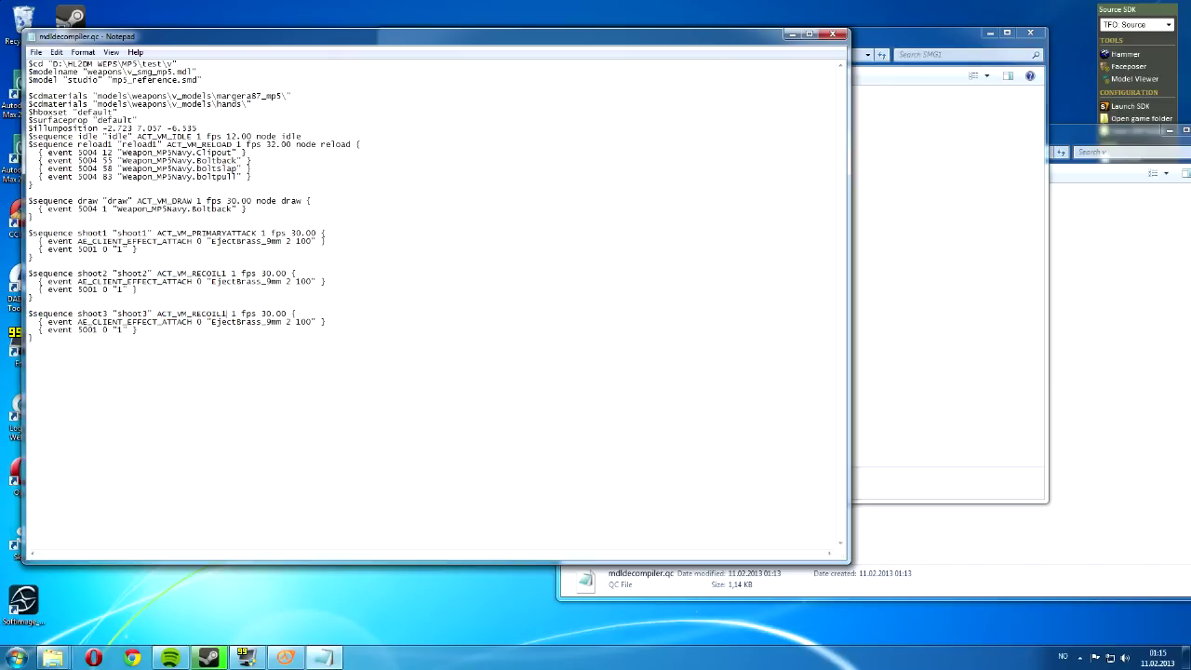
key("BackSpace")
type("2")
Duplicate the shoot3 block as a new shoot4 sequence using ACT_VM_RECOIL3
left_click_drag(30, 346, 28, 314)
key("ctrl+c")
left_click(28, 346)
key("ctrl+v")
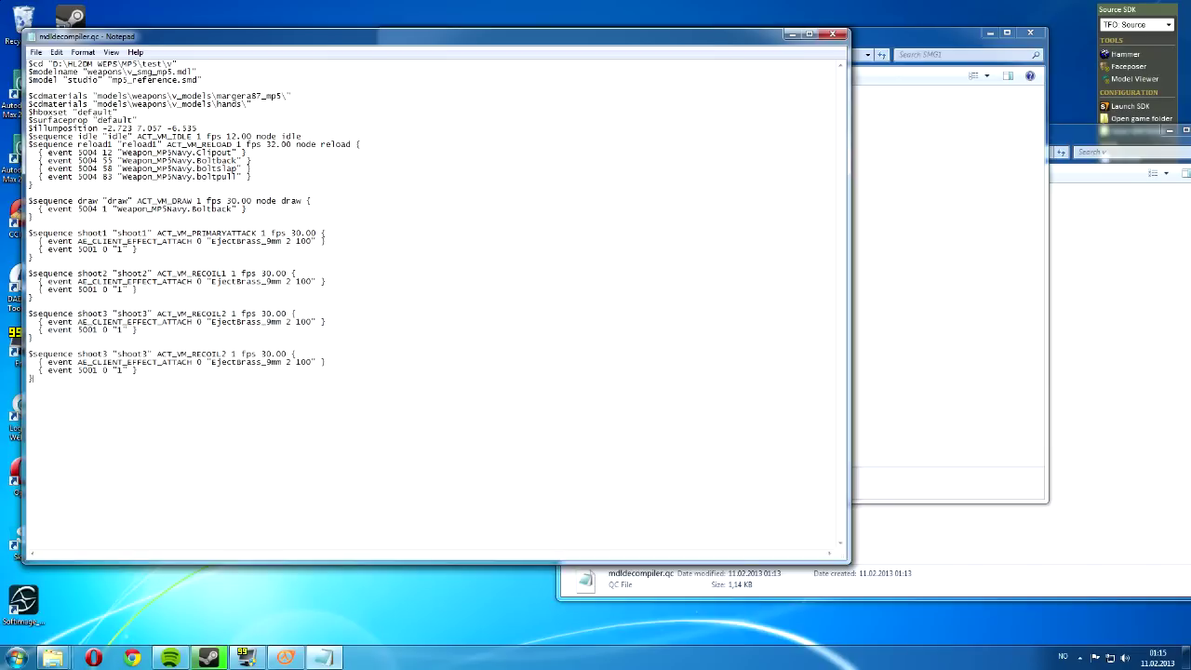
key("BackSpace")
type("4")
key("BackSpace")
type("3")
left_click(48, 654)
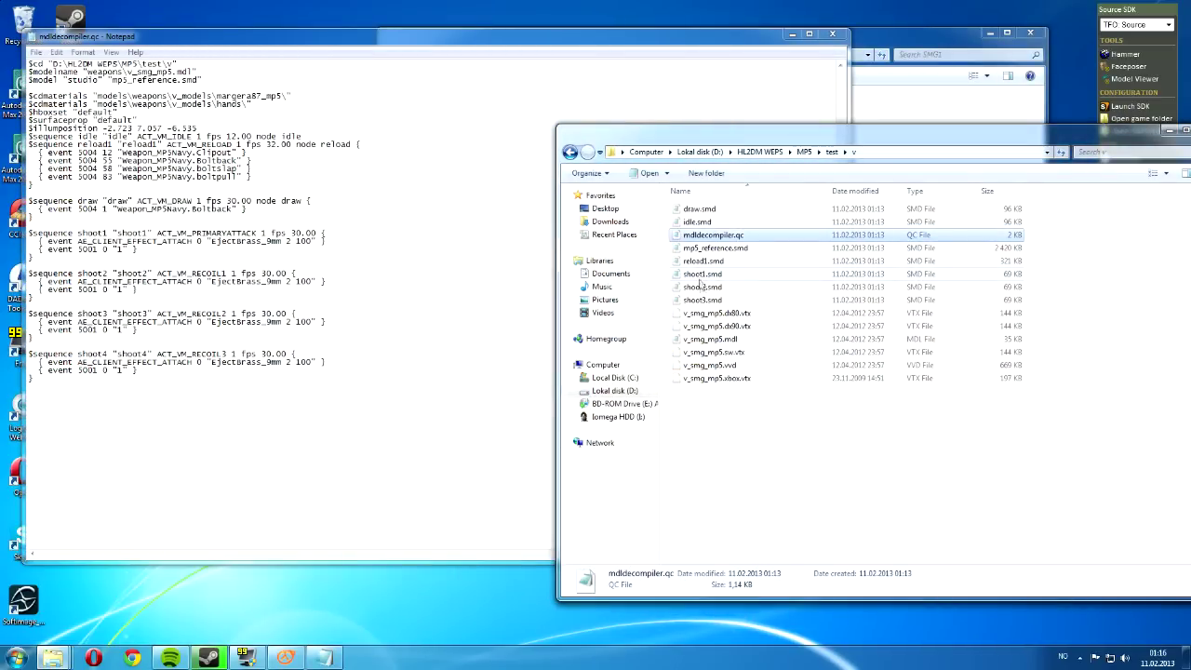
Copy and paste shoot3.smd, then rename the duplicate to shoot4.smd
left_click(705, 301)
key("ctrl+c")
key("ctrl+v")
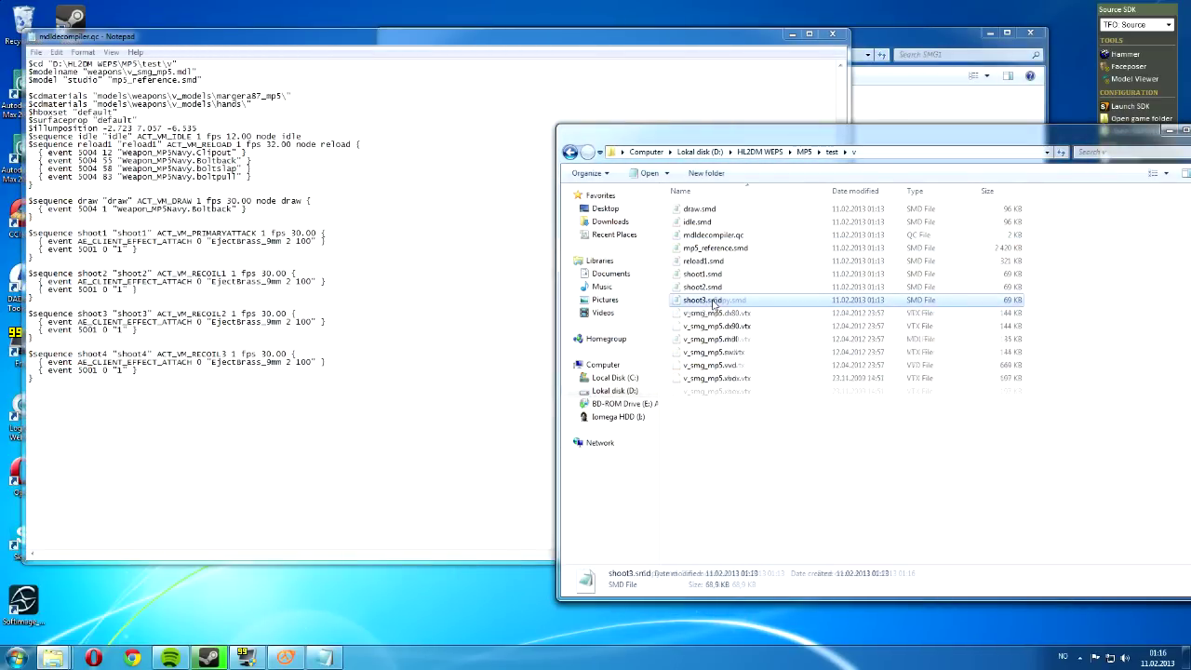
right_click(707, 302)
left_click(742, 539)
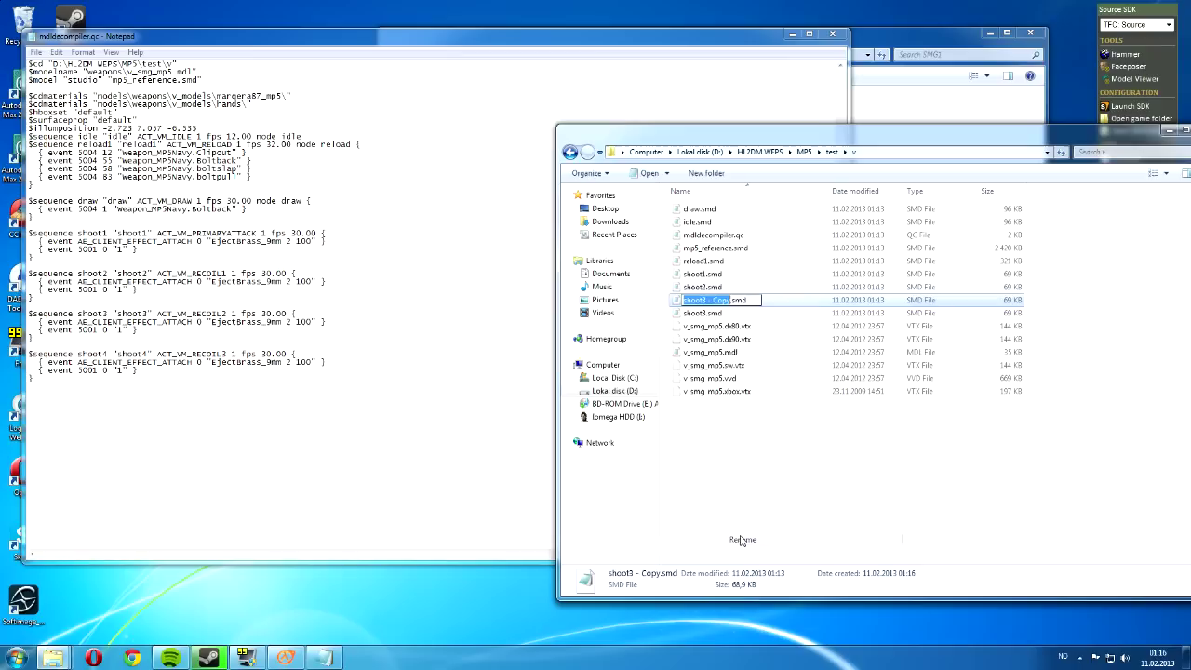
type("SHOO")
key("ctrl+a")
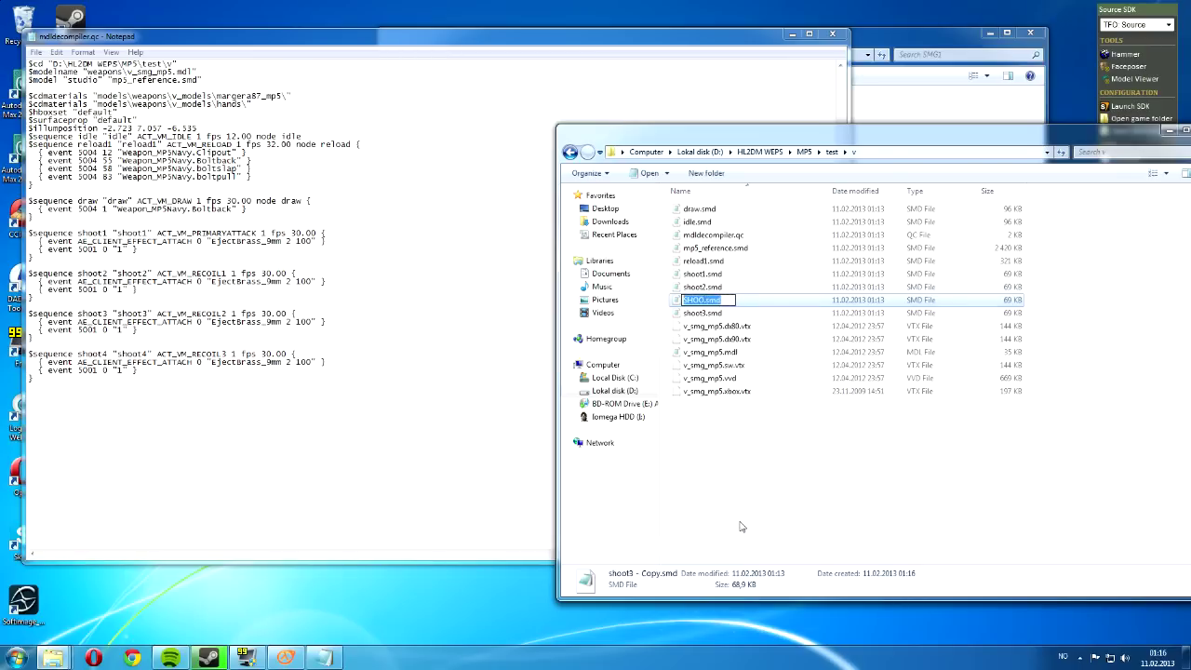
type("shoot4.smd")
key("Return")
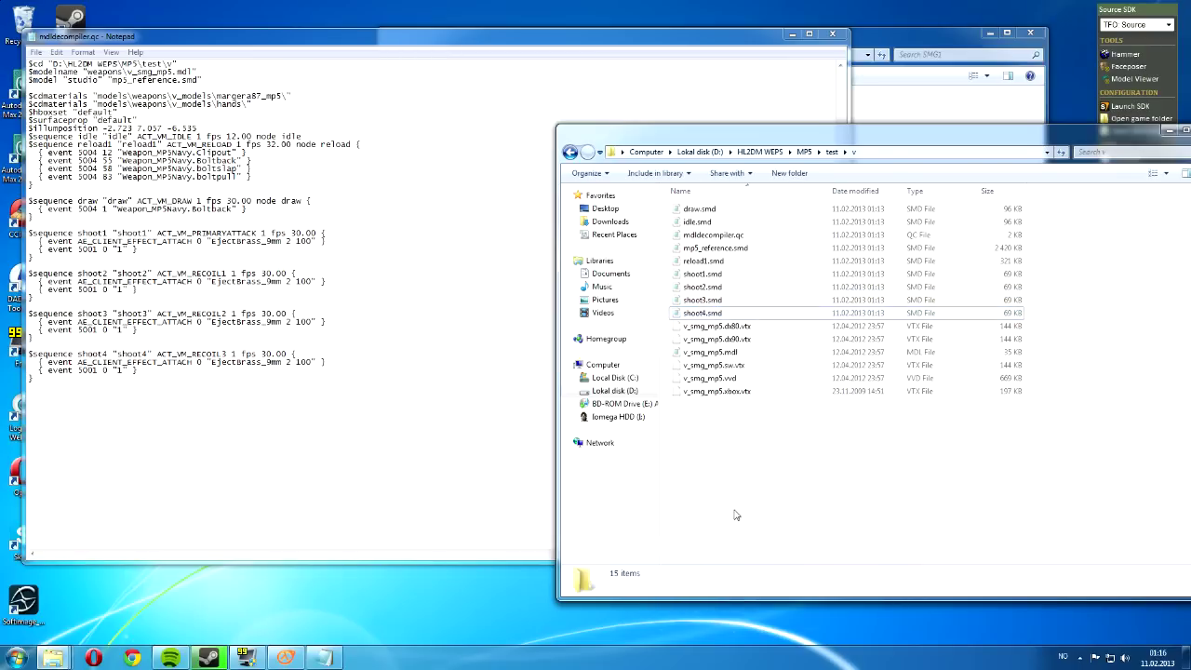
left_click(29, 384)
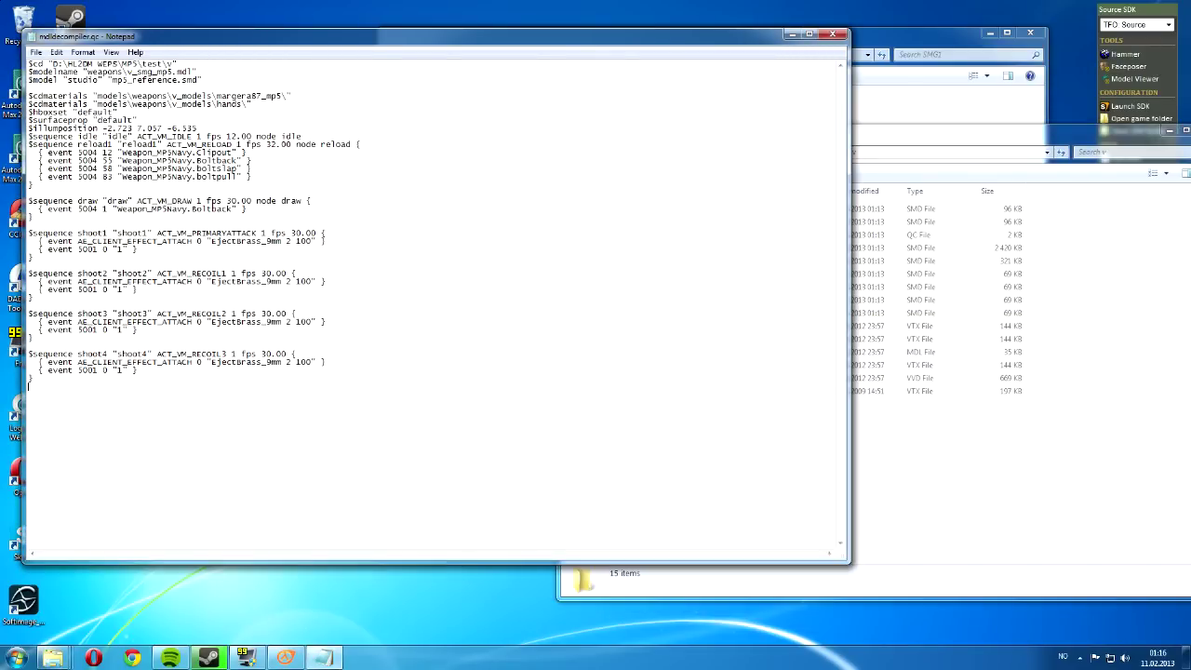
left_click_drag(312, 362, 212, 362)
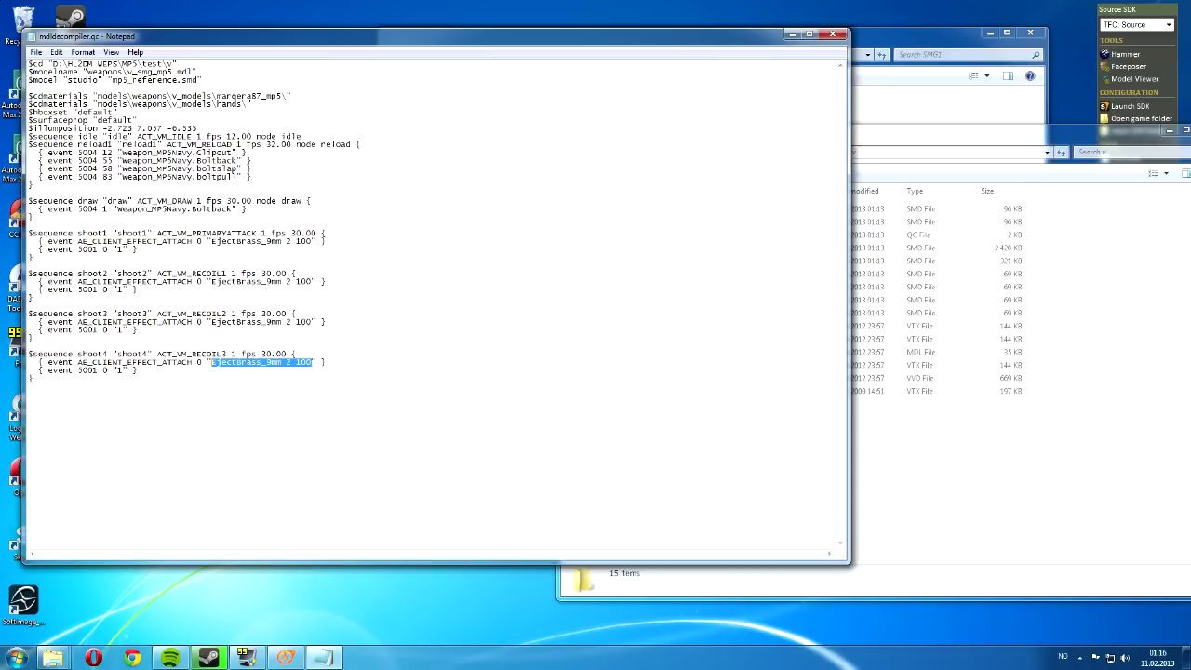
left_click(212, 362)
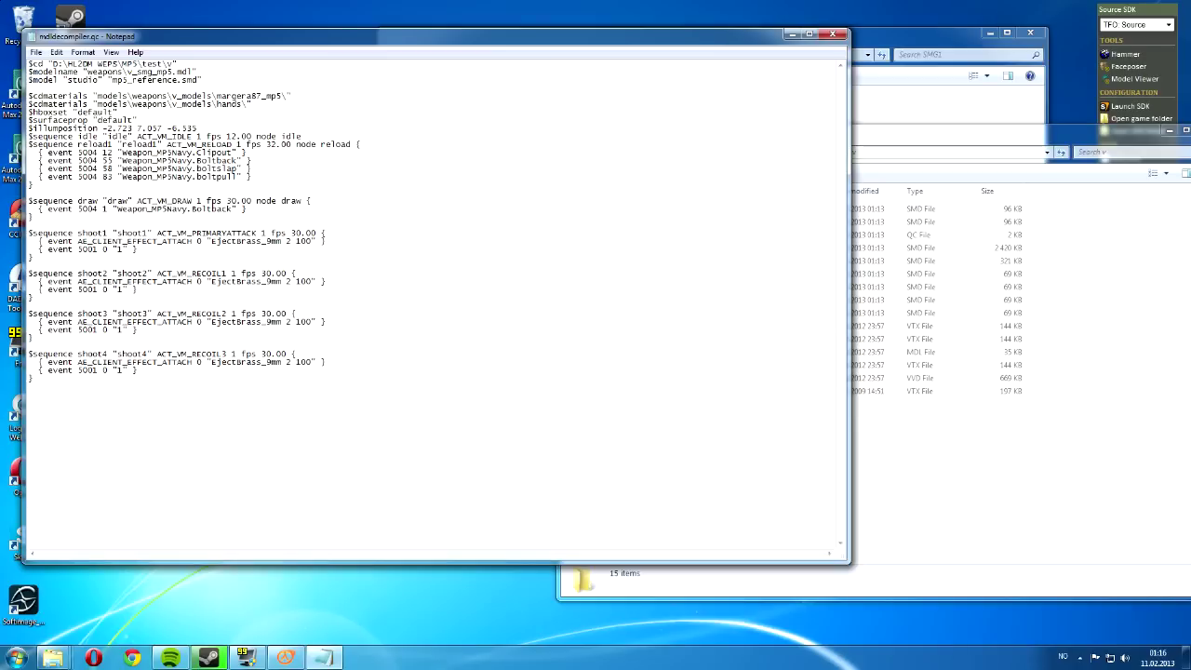
left_click_drag(317, 362, 33, 379)
left_click(137, 370)
Add 'rotate -90' before fps on shoot1, and paste it into shoot2, shoot3 and shoot4
type("rota")
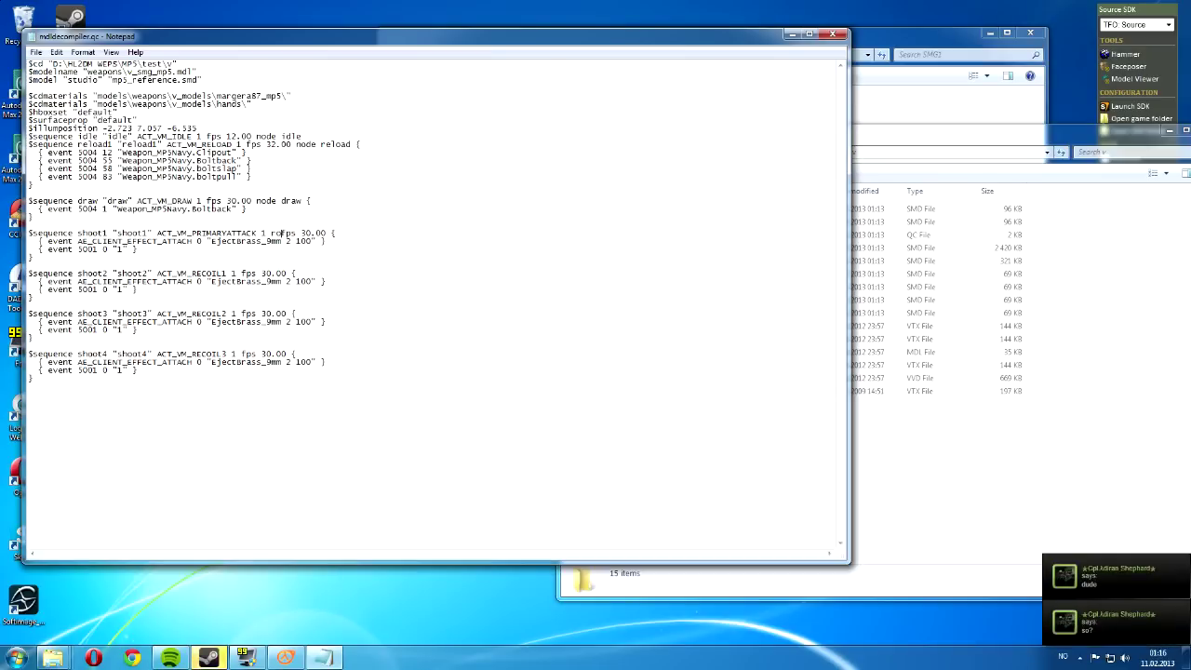
type("te -90")
key("shift+Left")
key("shift+Left")
key("shift+Left")
key("shift+Left")
key("shift+Left")
key("shift+Left")
key("shift+Left")
key("shift+Left")
key("shift+Left")
key("shift+Left")
key("shift+Left")
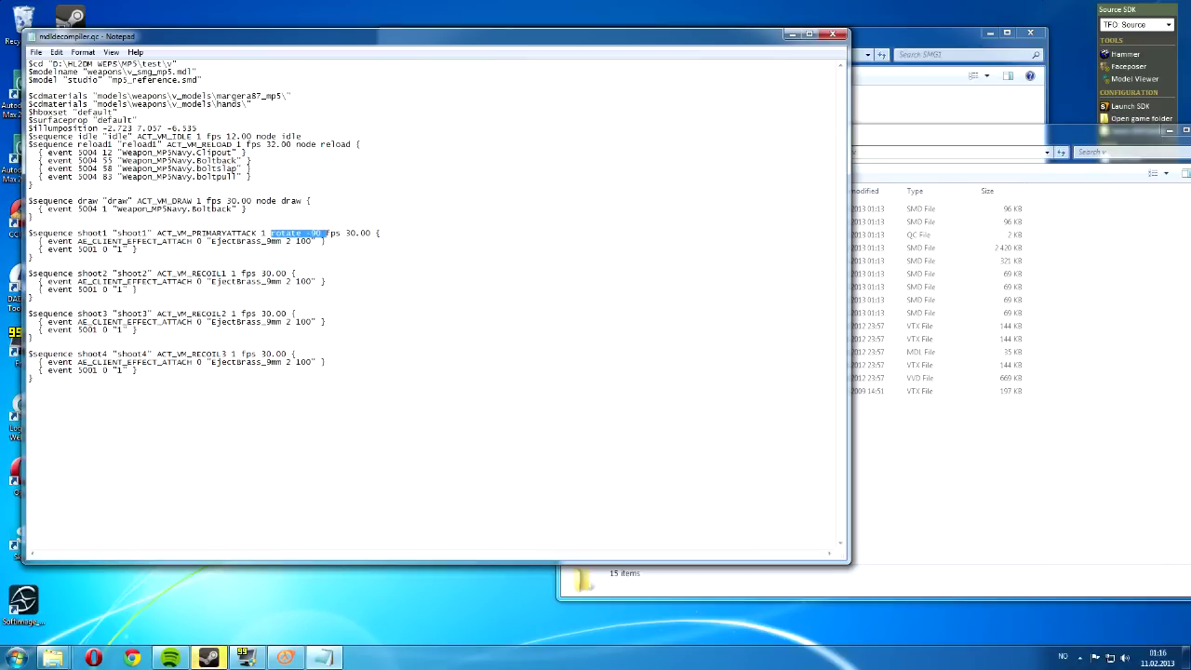
key("ctrl+c")
left_click(241, 272)
key("ctrl+v")
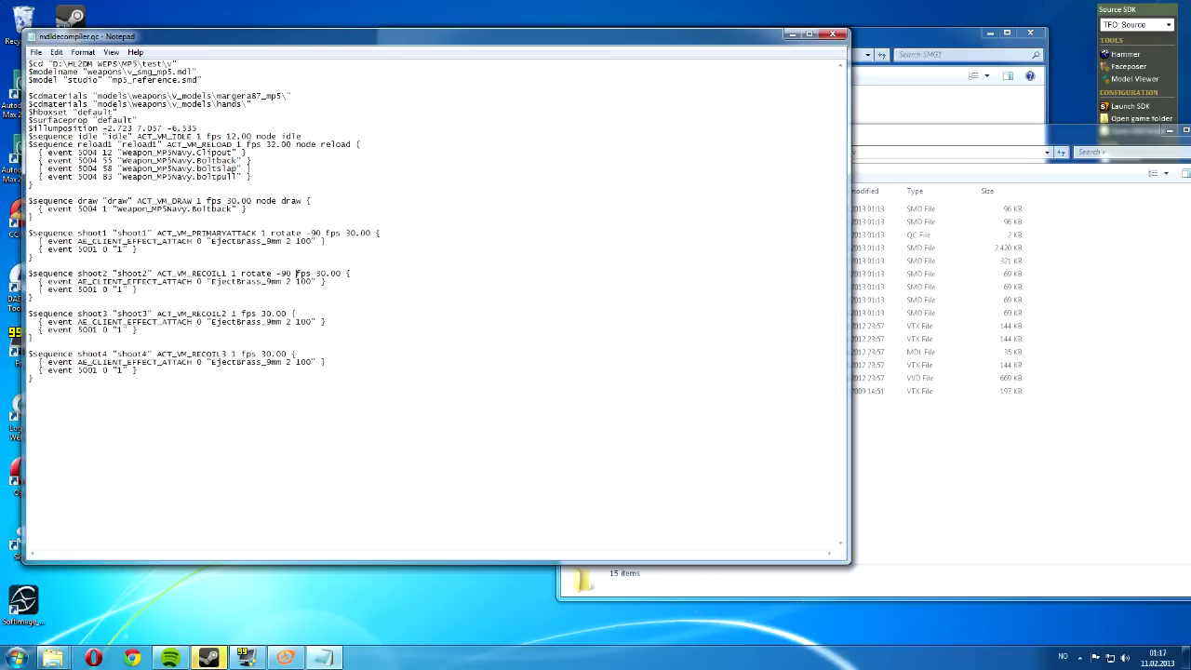
left_click(231, 313)
key("ctrl+v")
left_click(259, 354)
key("ctrl+v")
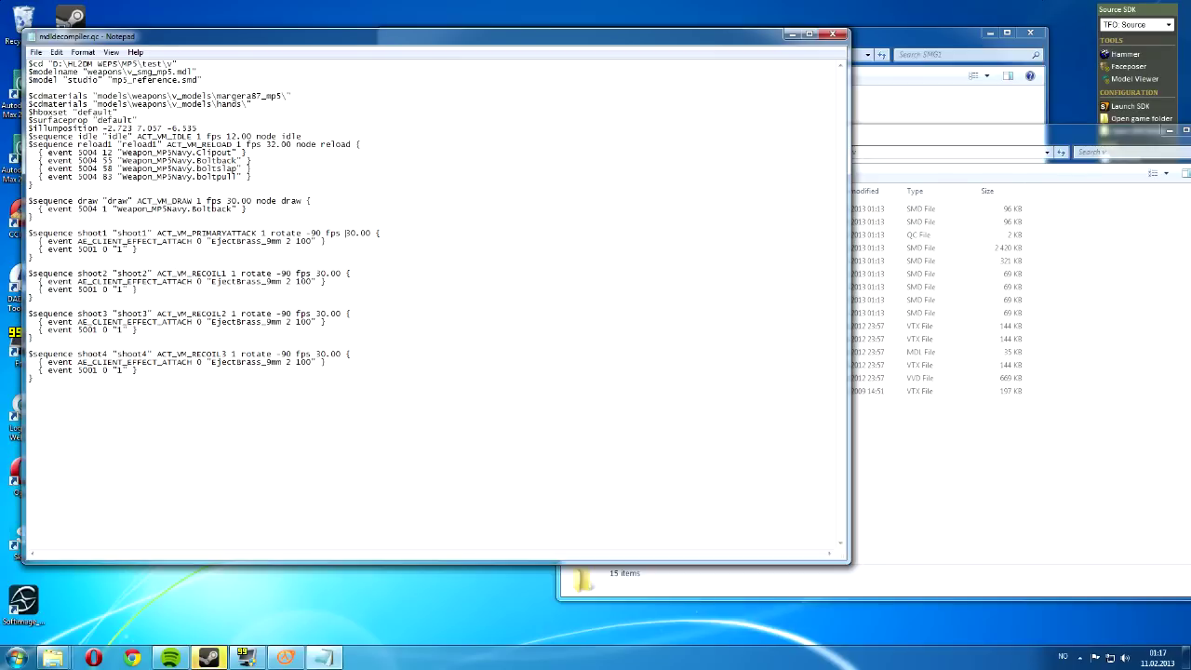
Paste 'rotate -90' into the draw, reload1 and idle lines and save the QC file
left_click(207, 200)
key("ctrl+v")
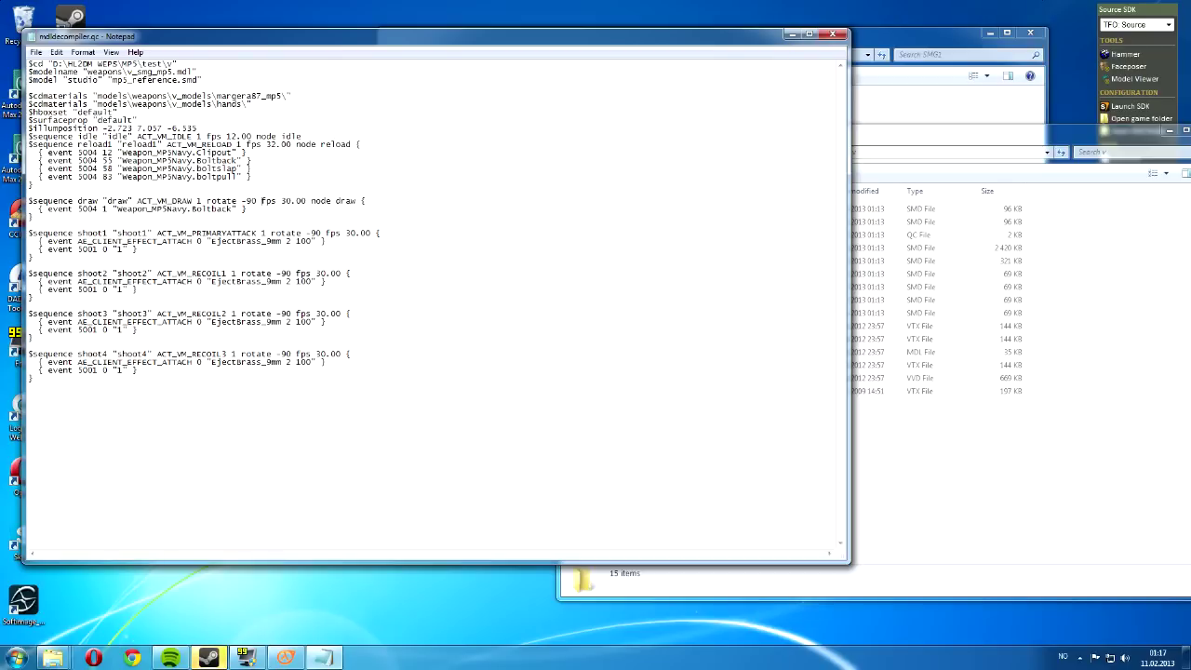
left_click(245, 144)
key("ctrl+v")
left_click(206, 137)
key("ctrl+v")
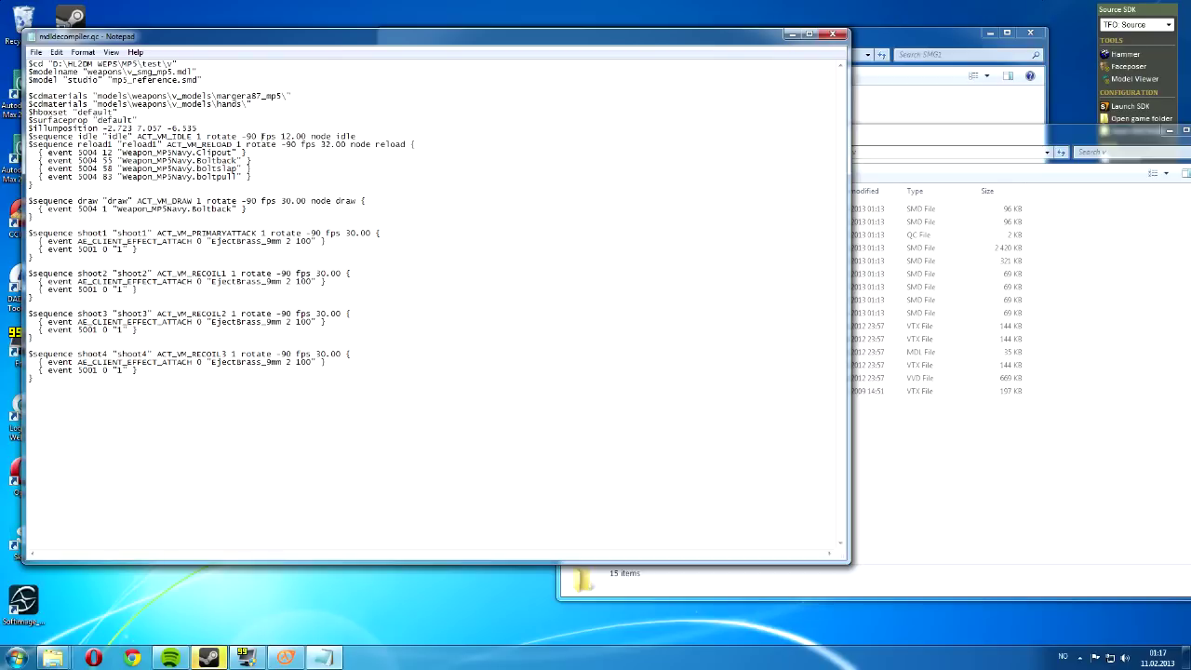
key("ctrl+s")
Review the reload1 settings and the smg_mp5 model name, then close the QC file
left_click_drag(212, 145, 171, 175)
left_click(132, 112)
left_click_drag(173, 72, 136, 71)
left_click(292, 96)
left_click(837, 36)
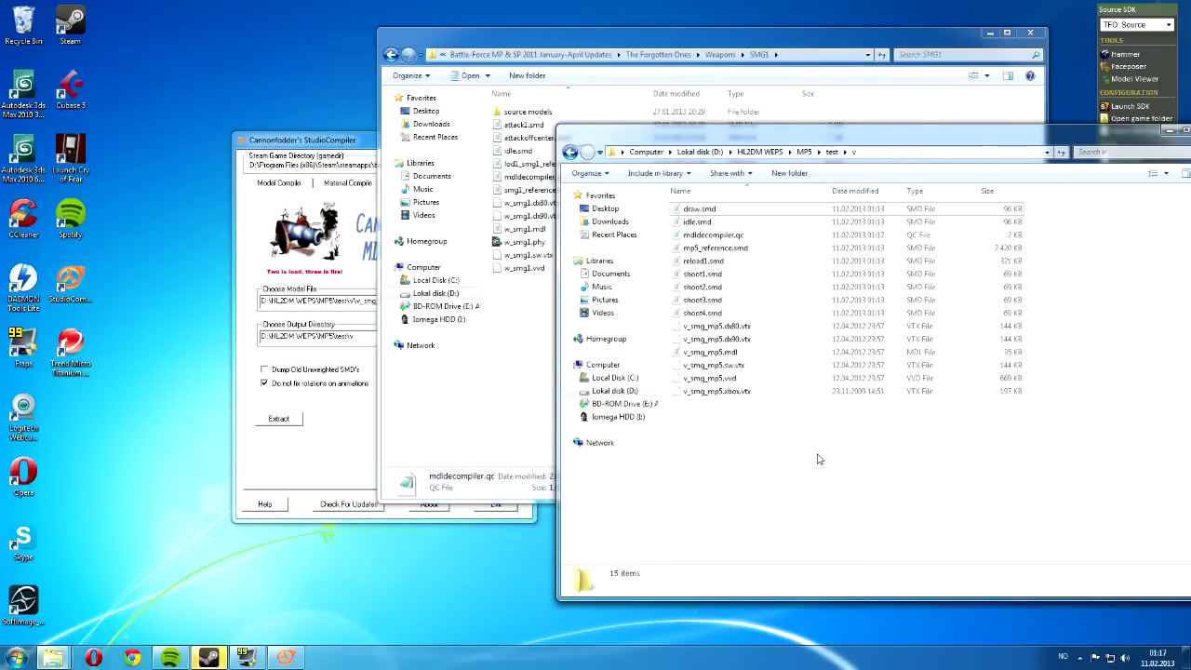
Point the Model Compile page at the test v folder's mdldecompiler.qc and check it with Edit QC
left_click(1014, 152)
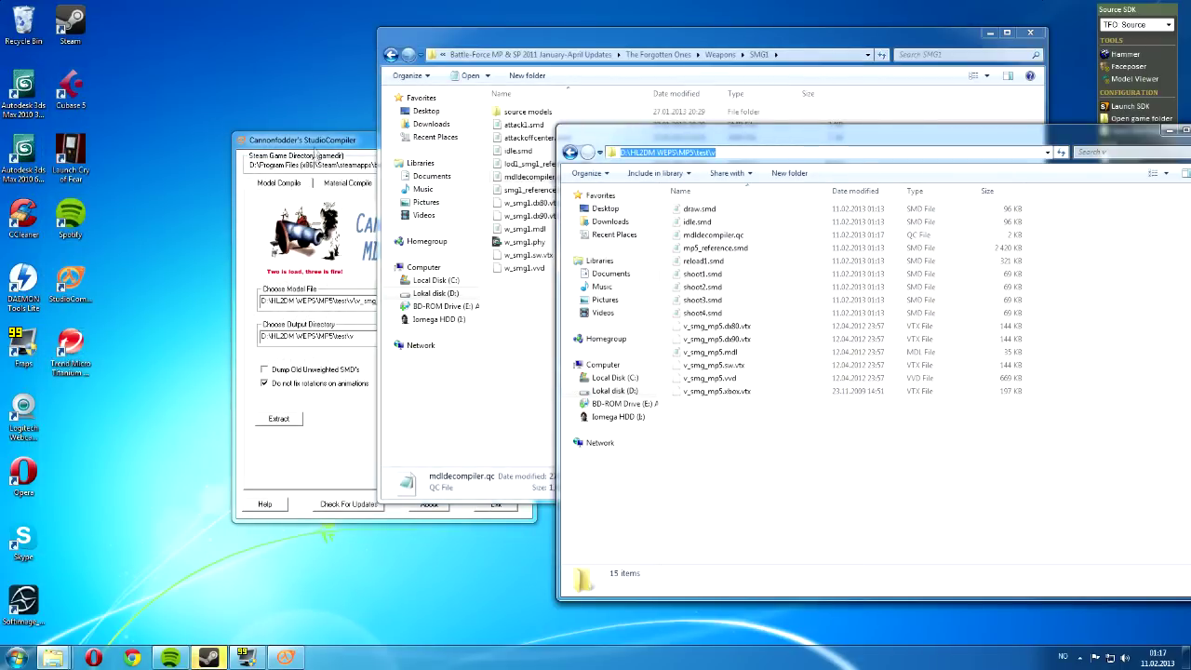
key("alt+Tab")
left_click(279, 183)
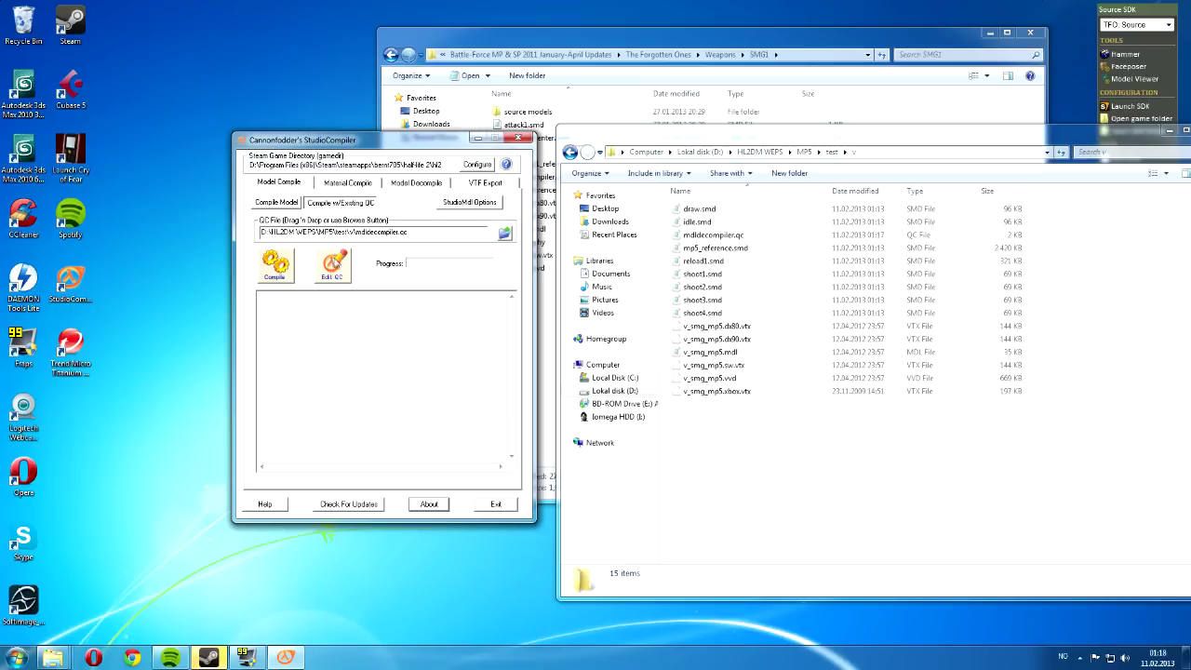
left_click_drag(356, 231, 260, 231)
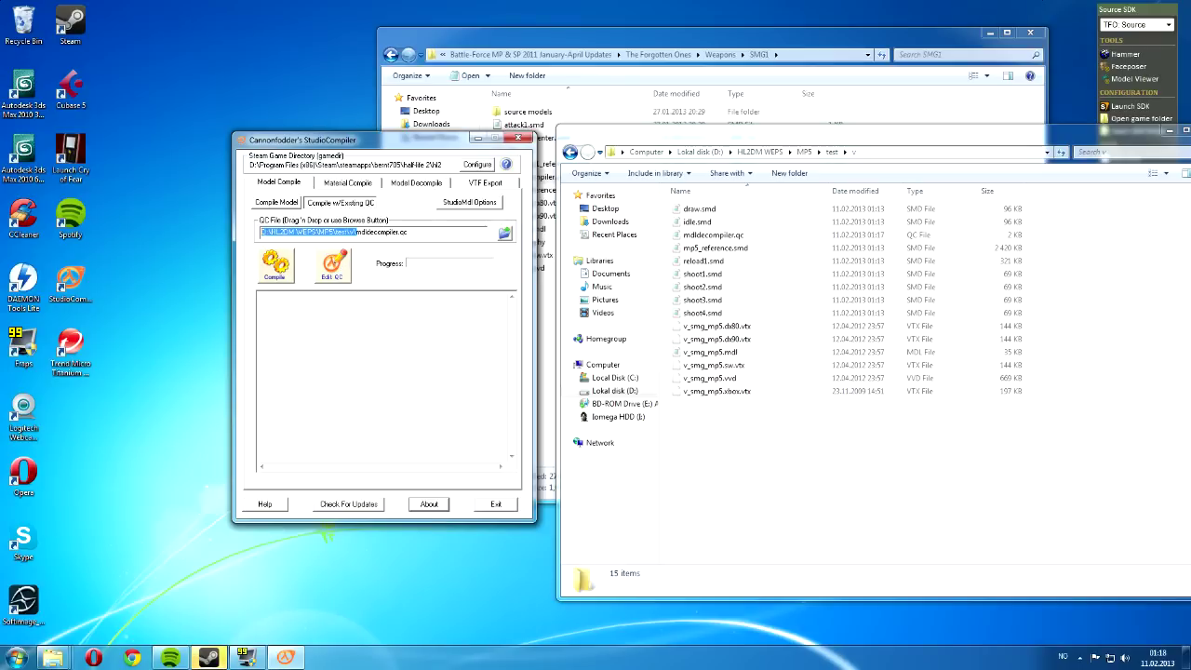
left_click(335, 267)
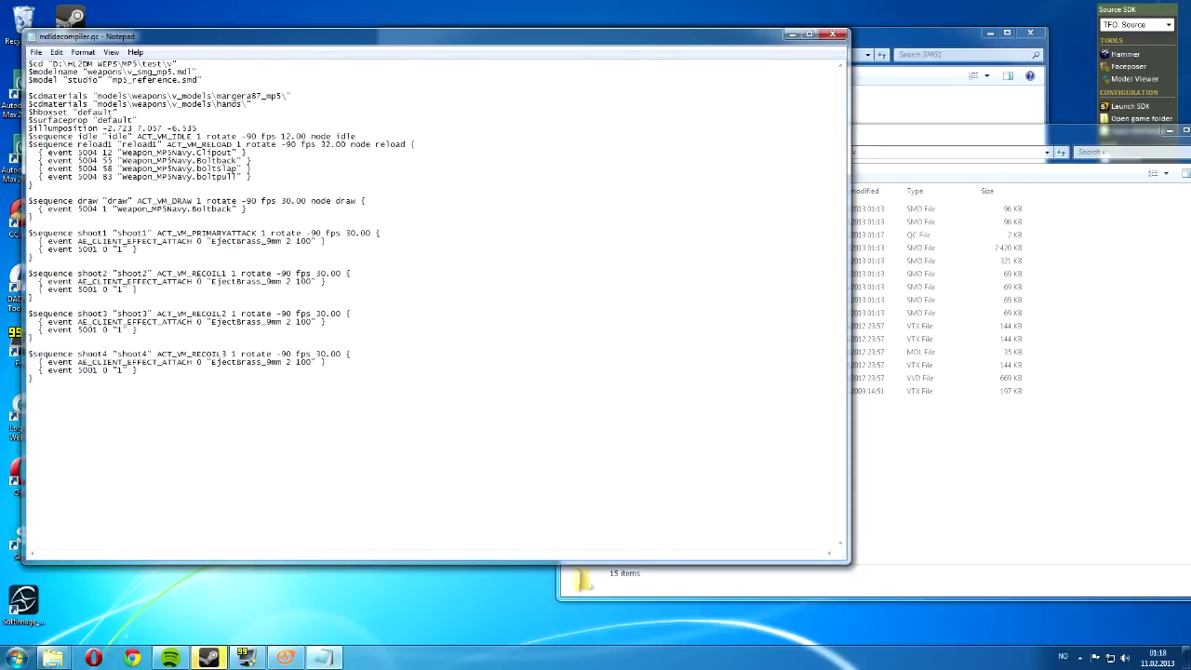
left_click(831, 37)
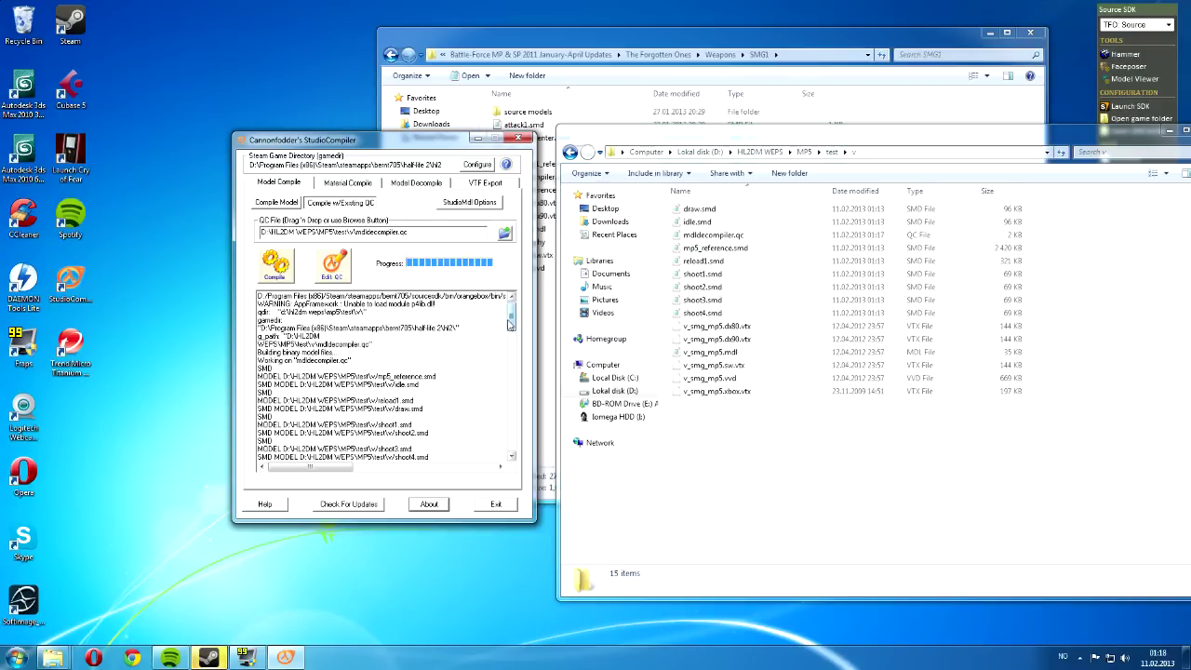
Scroll through the compile log to confirm Completed "mdldecompiler.qc"
scroll(496, 356, "down", 8)
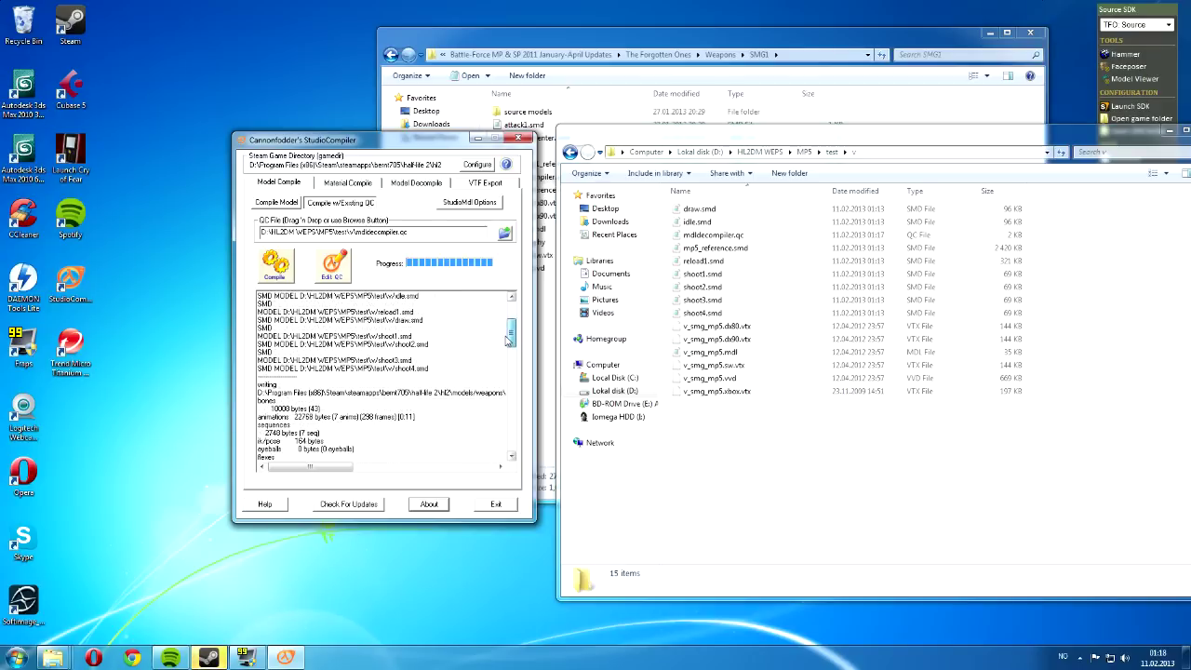
scroll(496, 356, "down", 10)
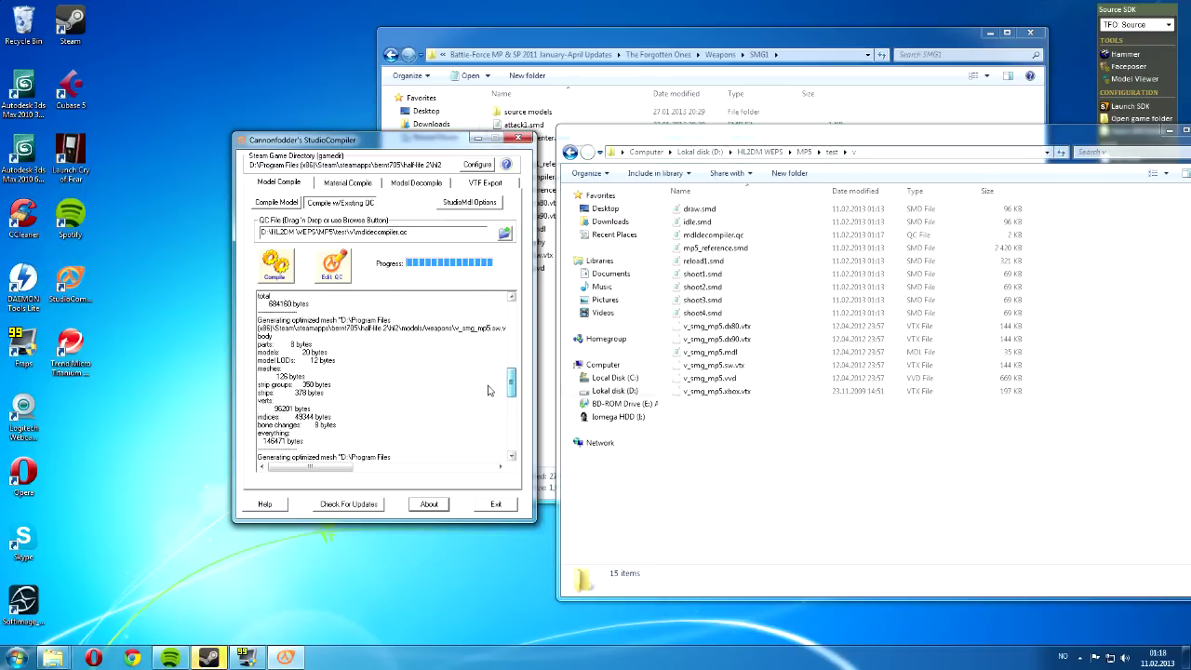
scroll(498, 433, "down", 5)
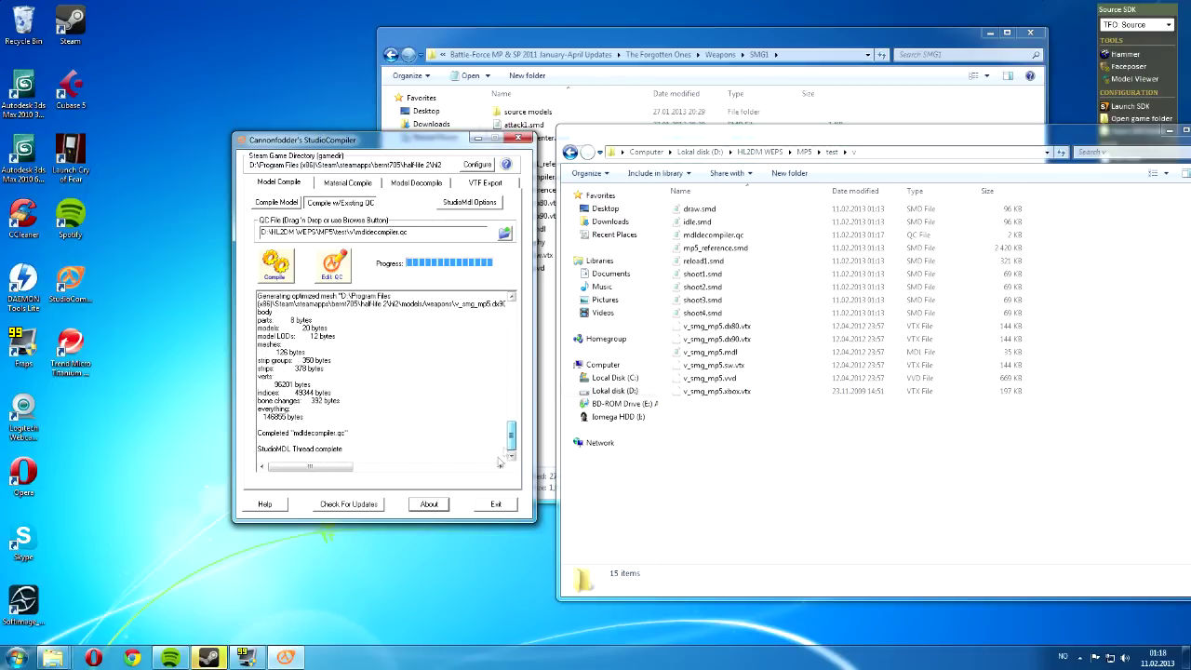
left_click_drag(510, 434, 497, 455)
left_click(798, 500)
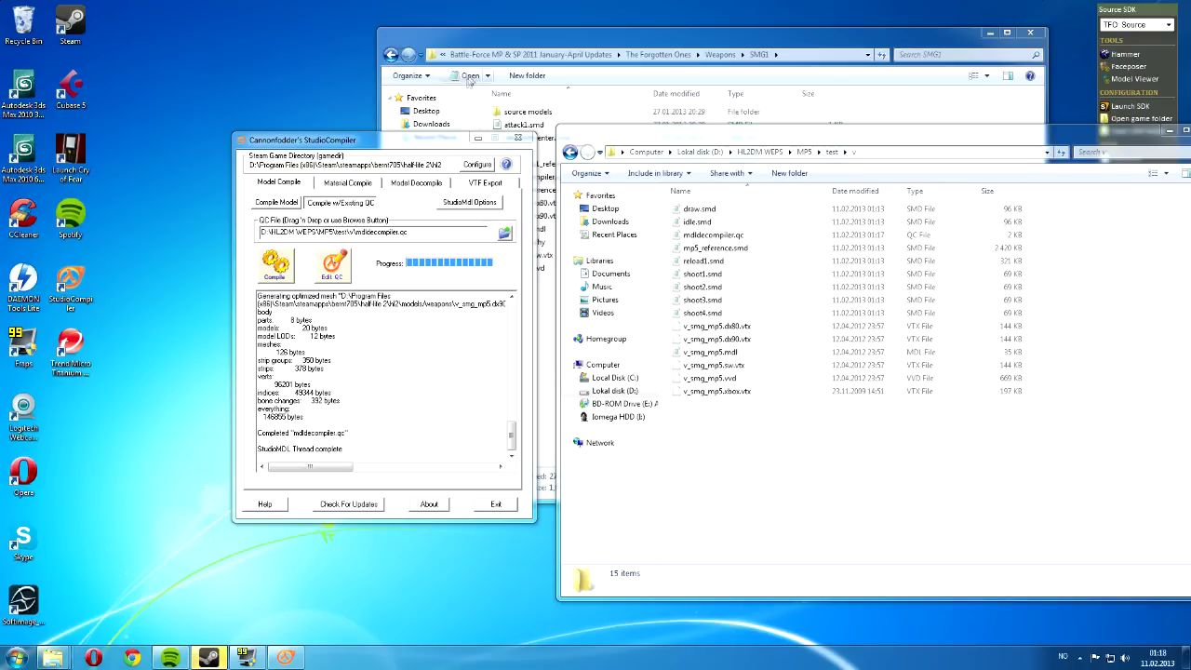
Browse to D:\Softimage\Softimage_Mod_Tool_7.5\Application\bin and run XSI.exe
left_click(476, 34)
left_click(433, 294)
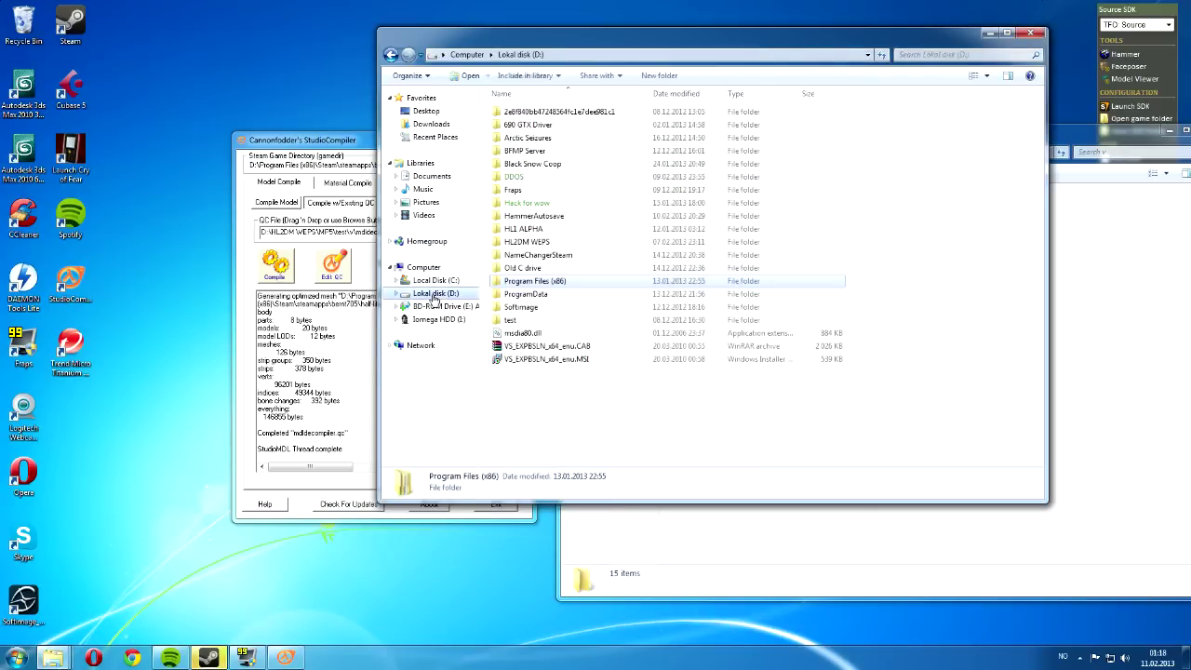
left_click(24, 93)
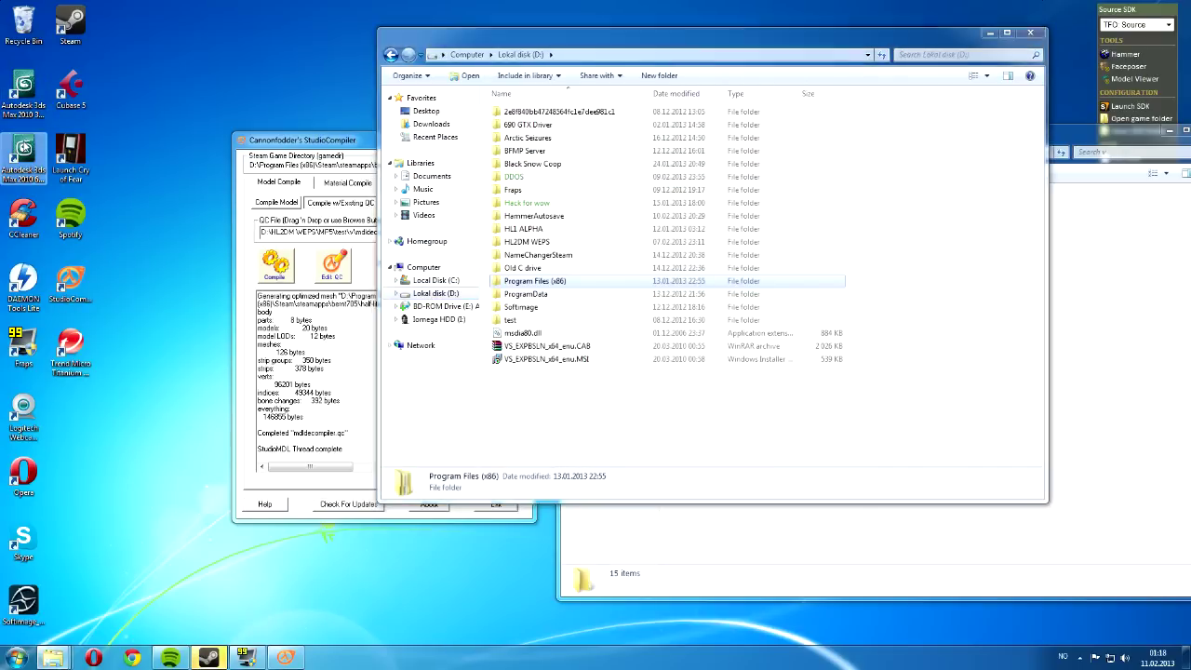
double_click(521, 307)
double_click(537, 114)
double_click(530, 125)
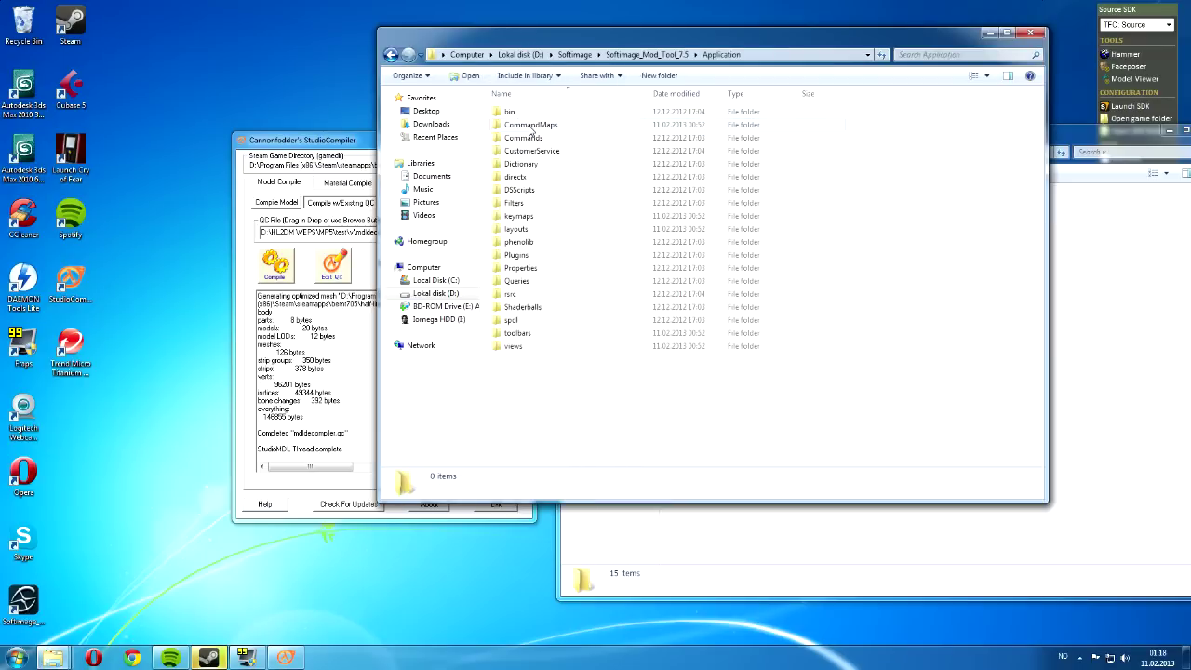
double_click(521, 114)
key("x")
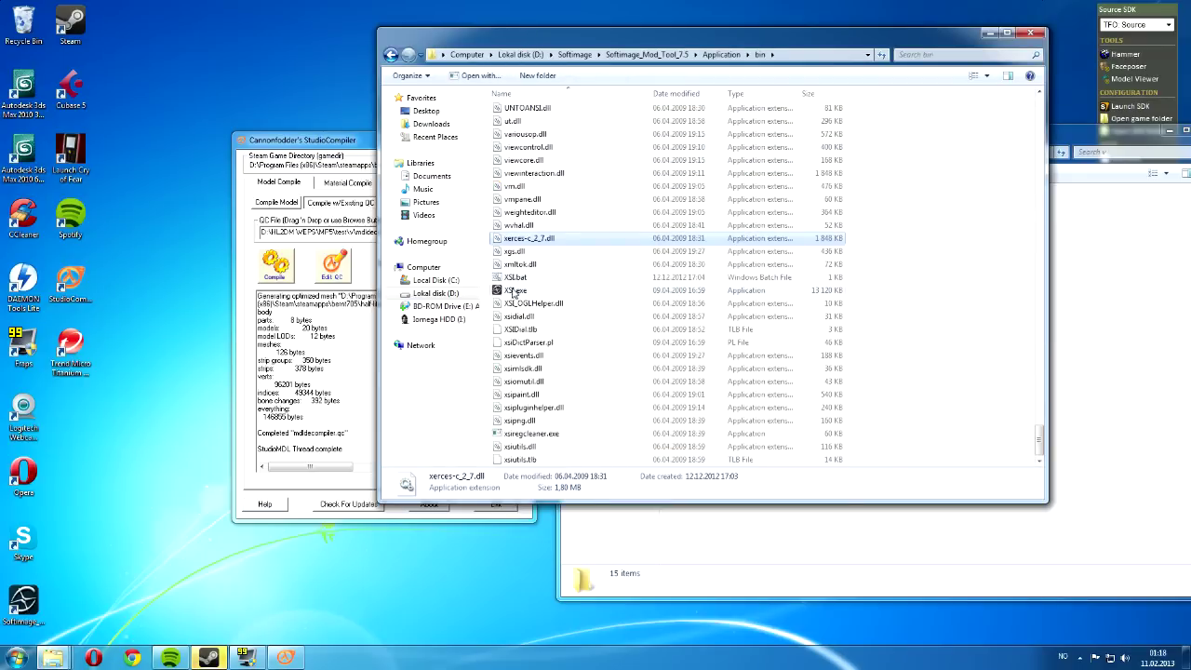
double_click(514, 291)
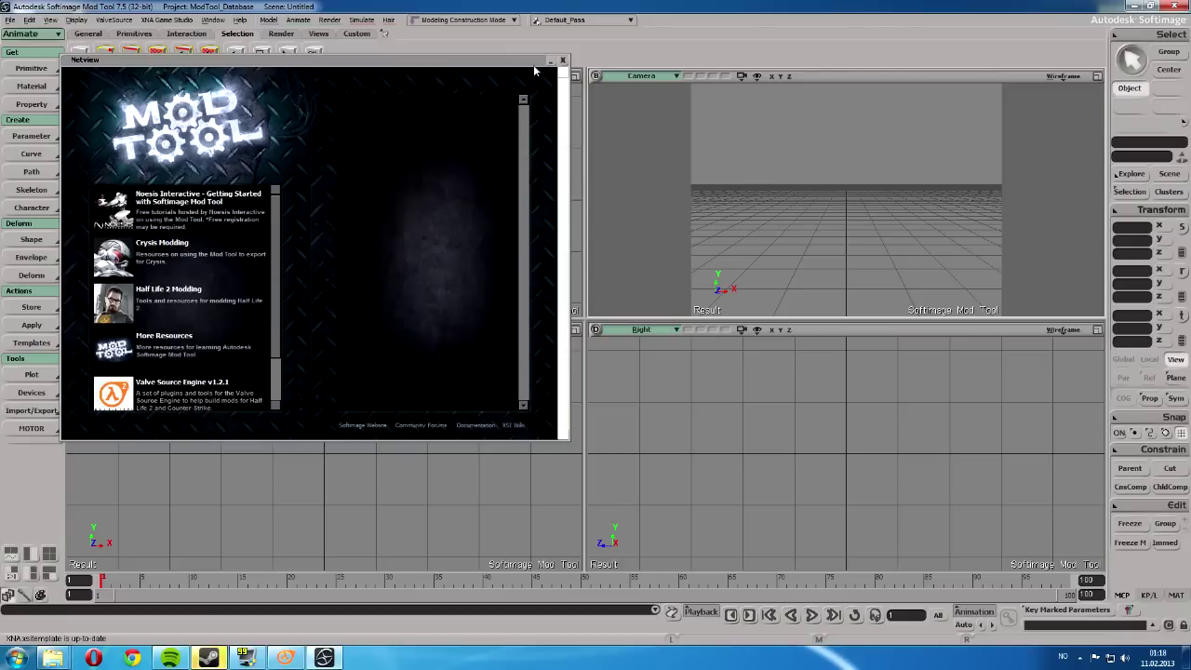
Close Netview and import mp5_reference.smd from D:\HL2DM\WEPS\MP5\test\v via ValveSource > Import SMD
left_click(562, 60)
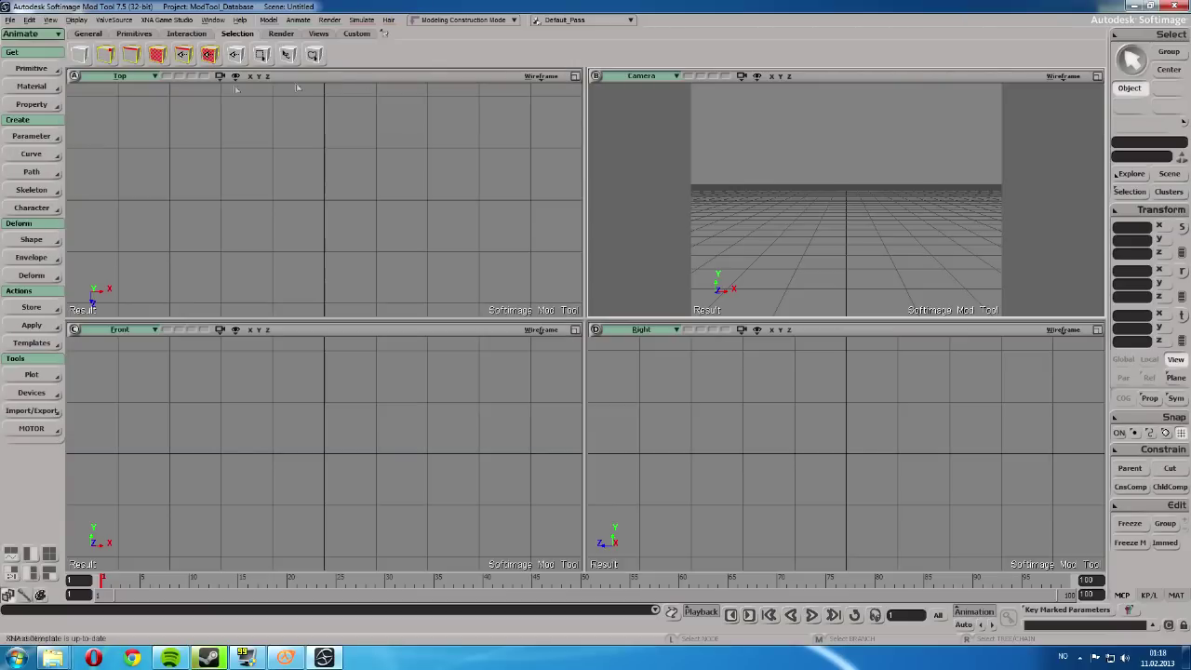
left_click(112, 22)
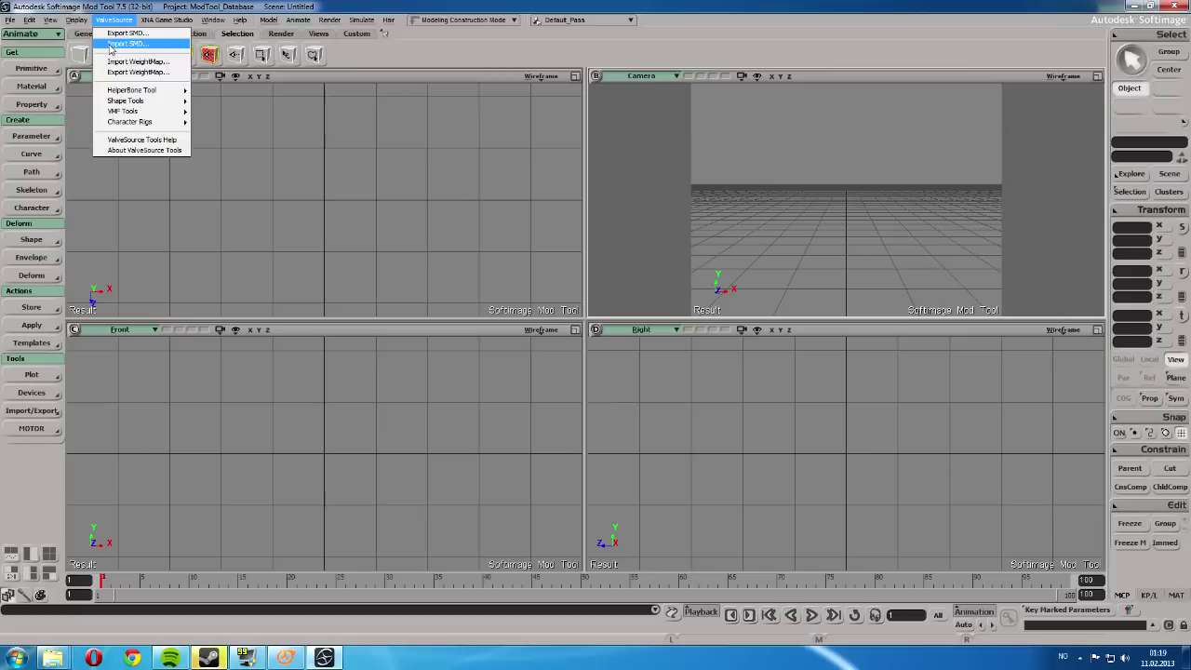
left_click(112, 44)
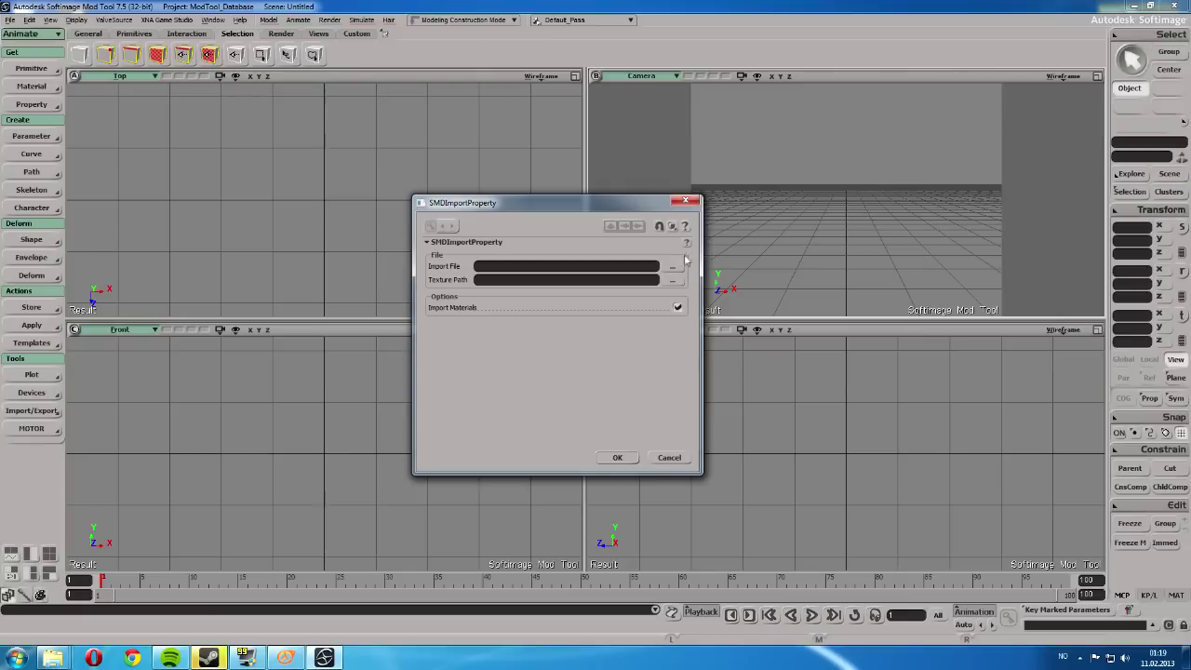
left_click(672, 266)
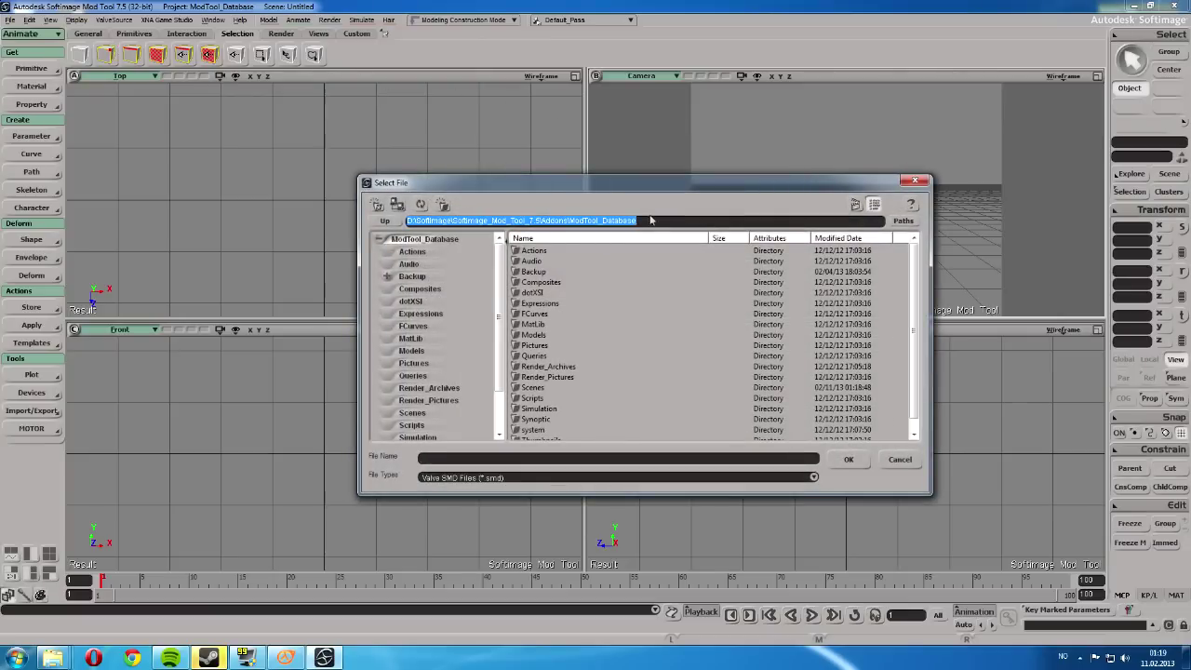
type("D:\\HL2DM\\WEPS\\MP5\\test\\v")
key("Return")
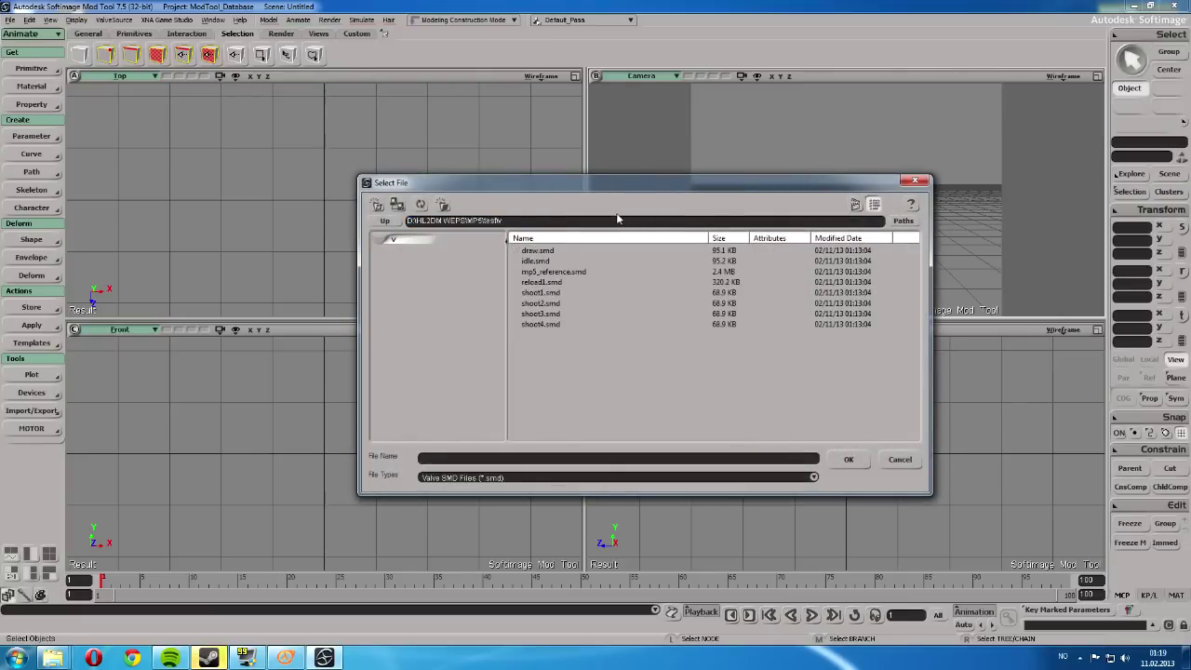
double_click(557, 273)
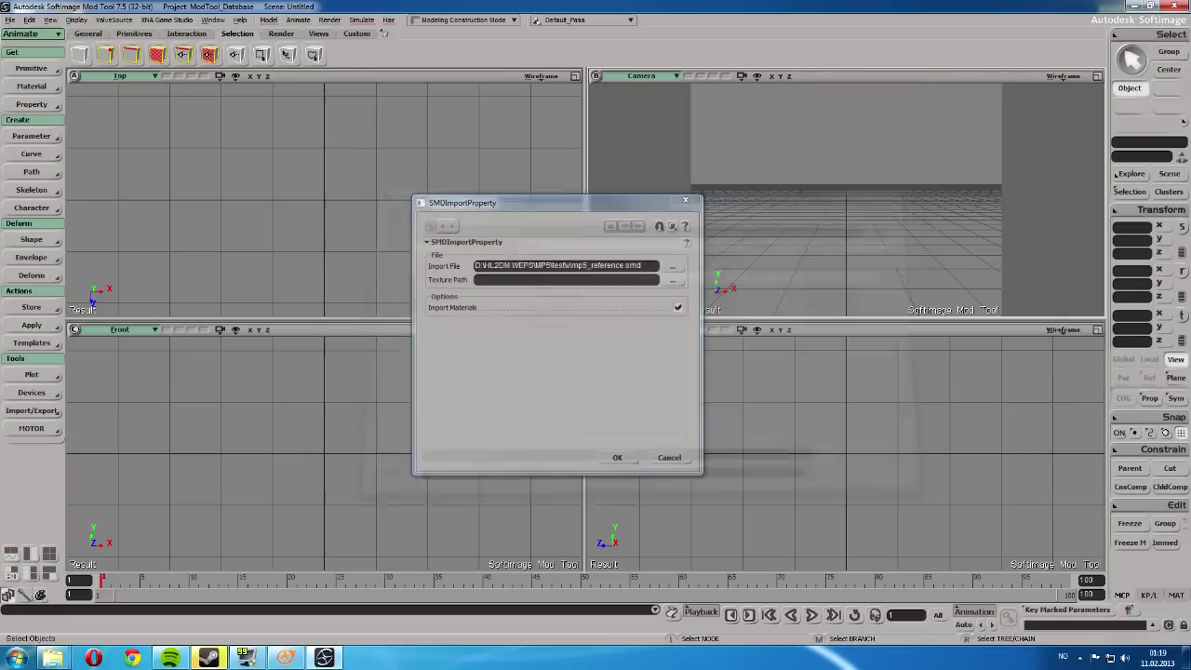
left_click(614, 457)
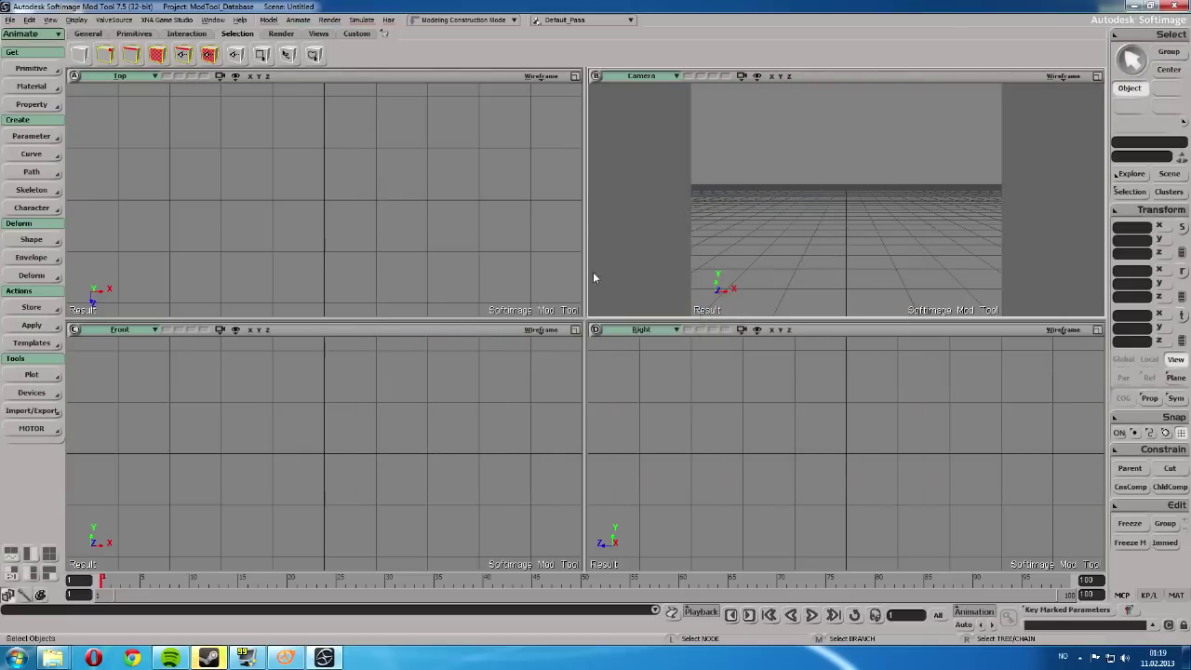
Maximize the Camera viewport, switch it to Shaded, and orbit to look down on the MP5
left_click(1098, 76)
left_click(1064, 77)
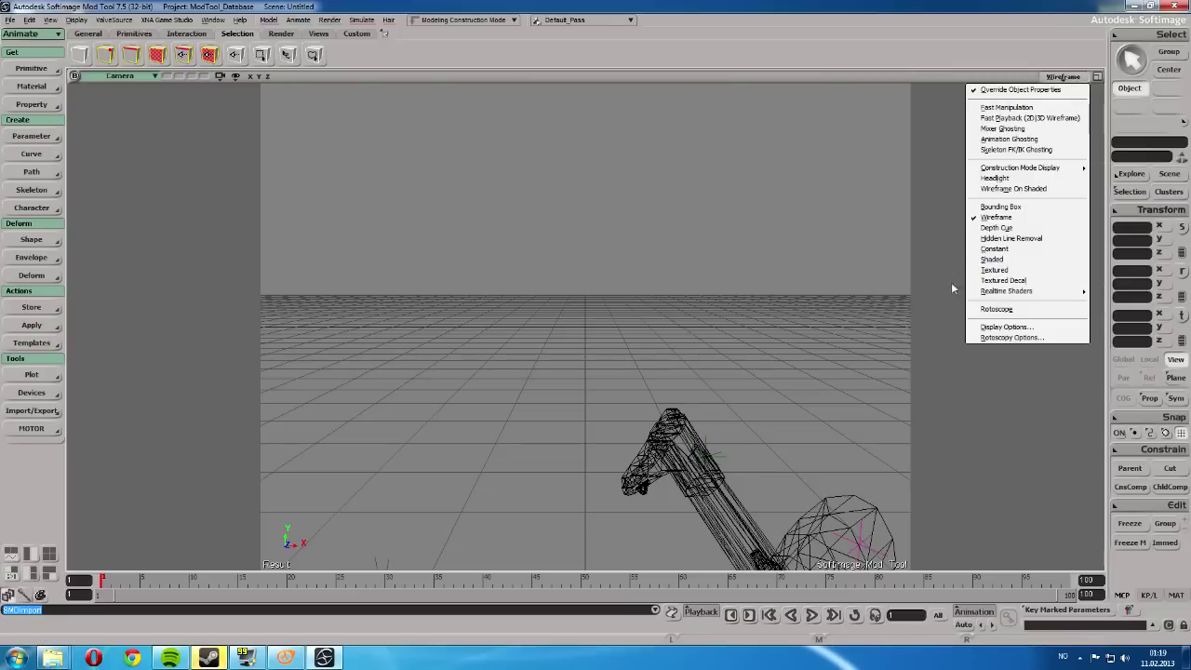
left_click(988, 259)
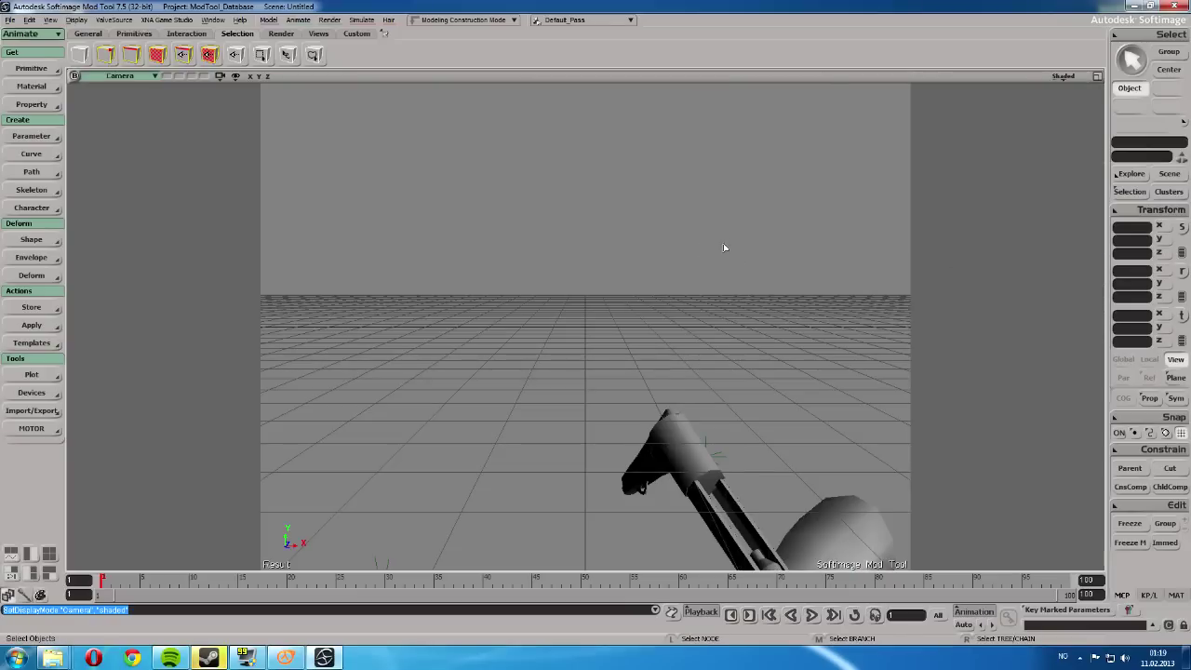
key("s")
mouse_move(723, 248)
right_mouse_down()
mouse_move(821, 264)
mouse_move(774, 282)
mouse_move(758, 329)
mouse_move(693, 355)
mouse_move(579, 227)
mouse_move(270, 201)
mouse_move(298, 189)
mouse_move(258, 176)
mouse_move(298, 204)
right_mouse_up()
Open the Explorer and dock it as a narrow panel on the right beside the gun
key("8")
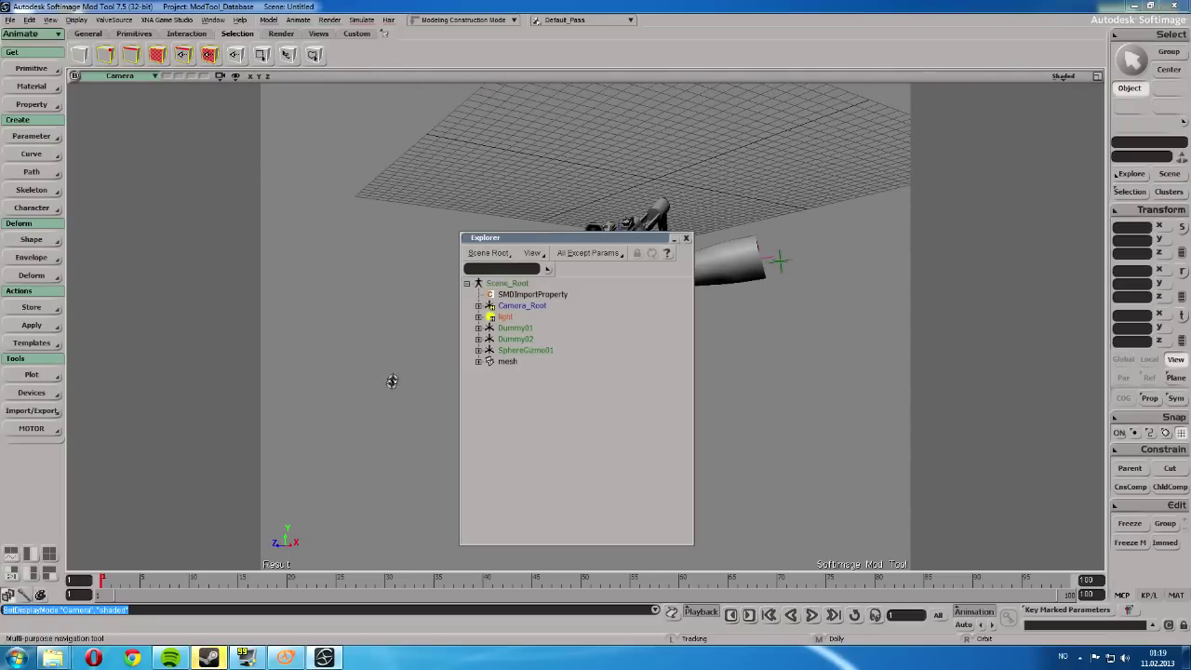
left_click_drag(548, 244, 953, 188)
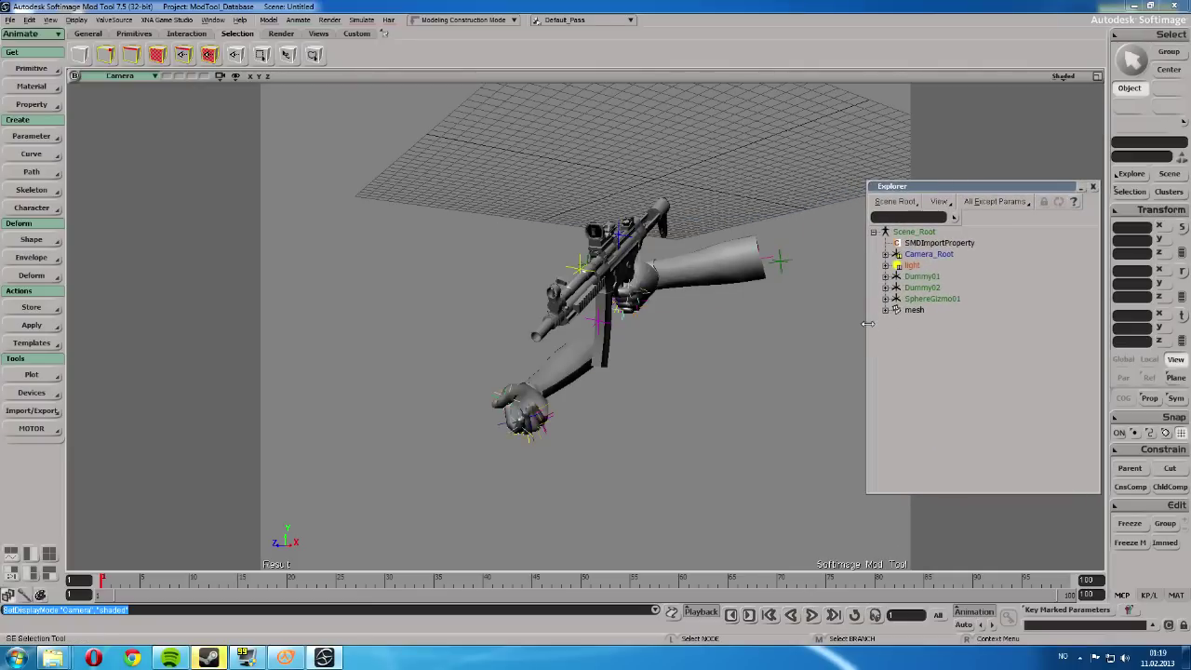
left_click_drag(866, 322, 918, 321)
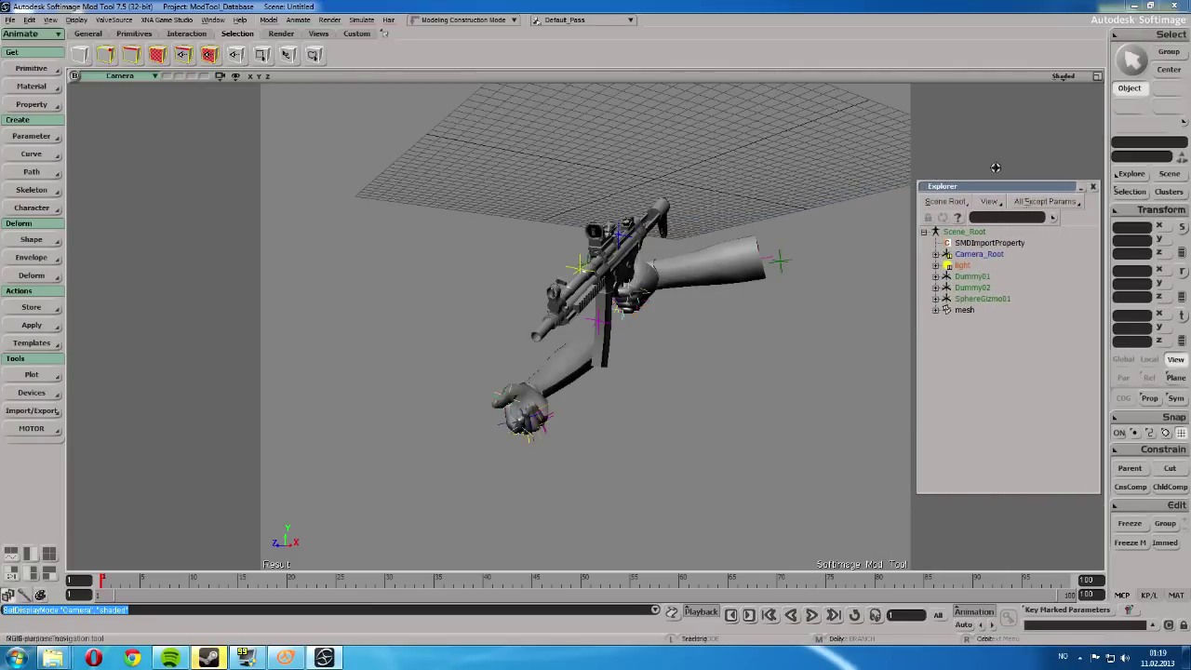
key("s")
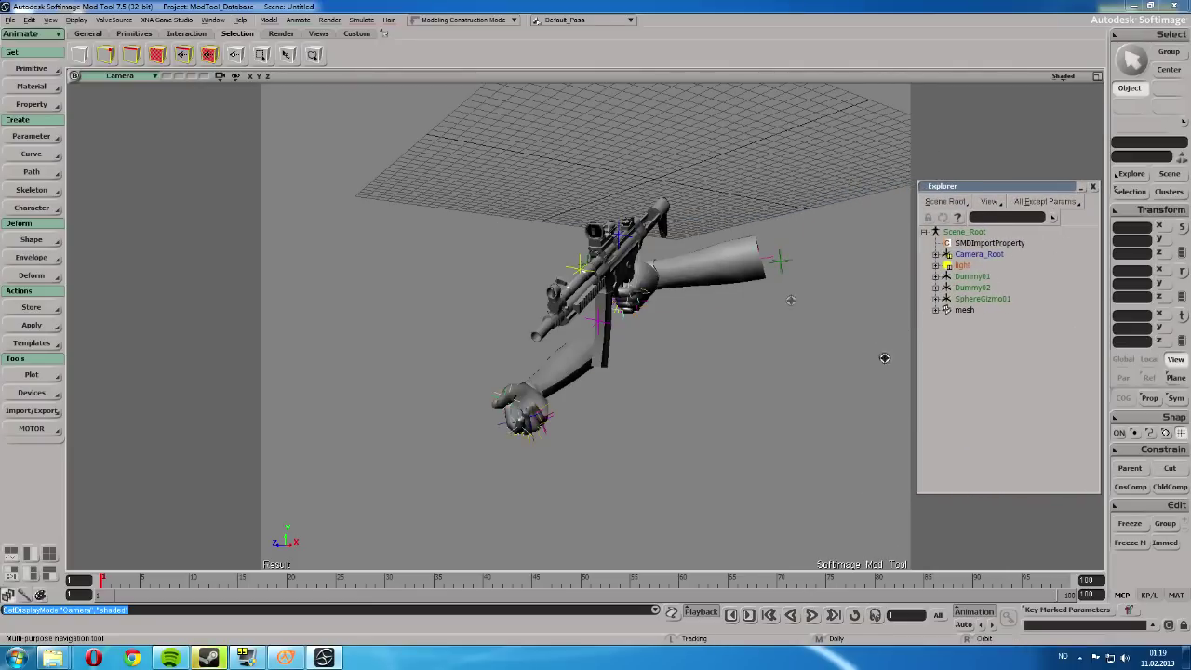
Select mesh, review its bone deformers in the weight Paint panel, then switch to Animation Construction Mode
left_click(964, 312)
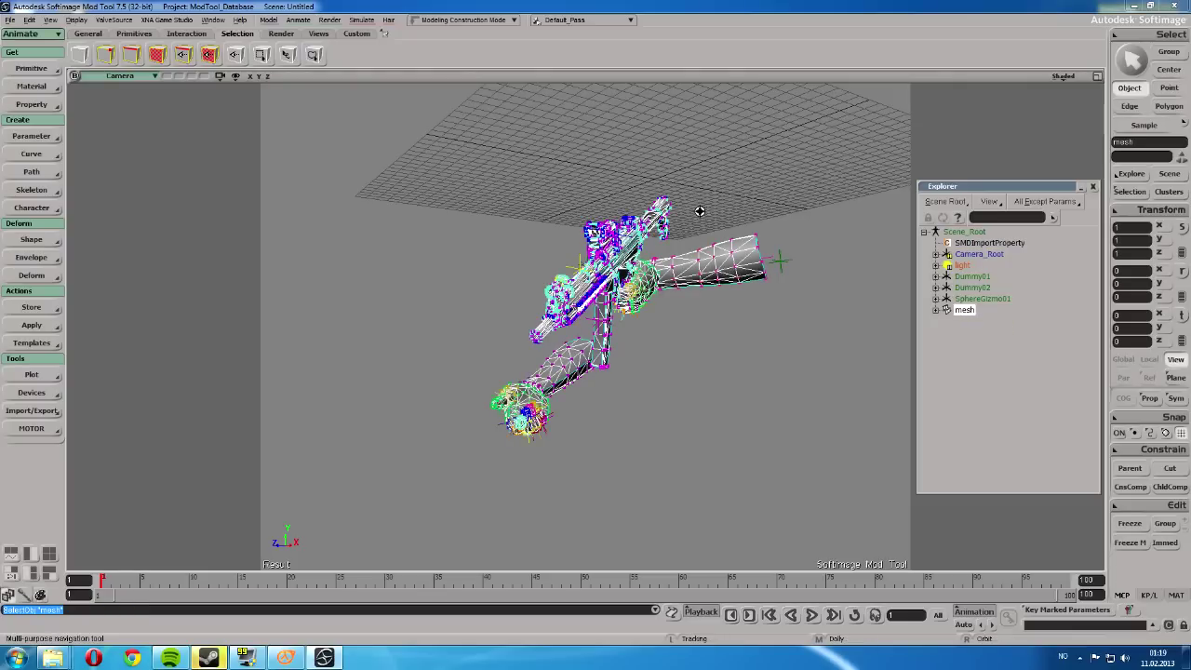
right_click_drag(710, 202, 666, 225)
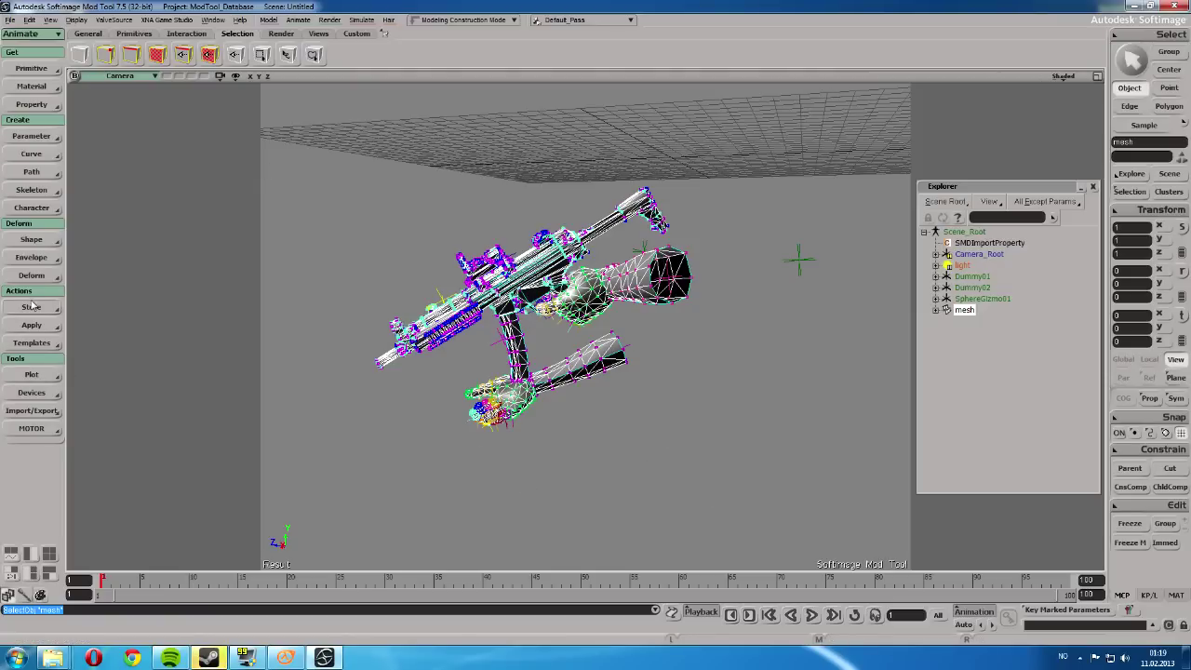
left_click(24, 595)
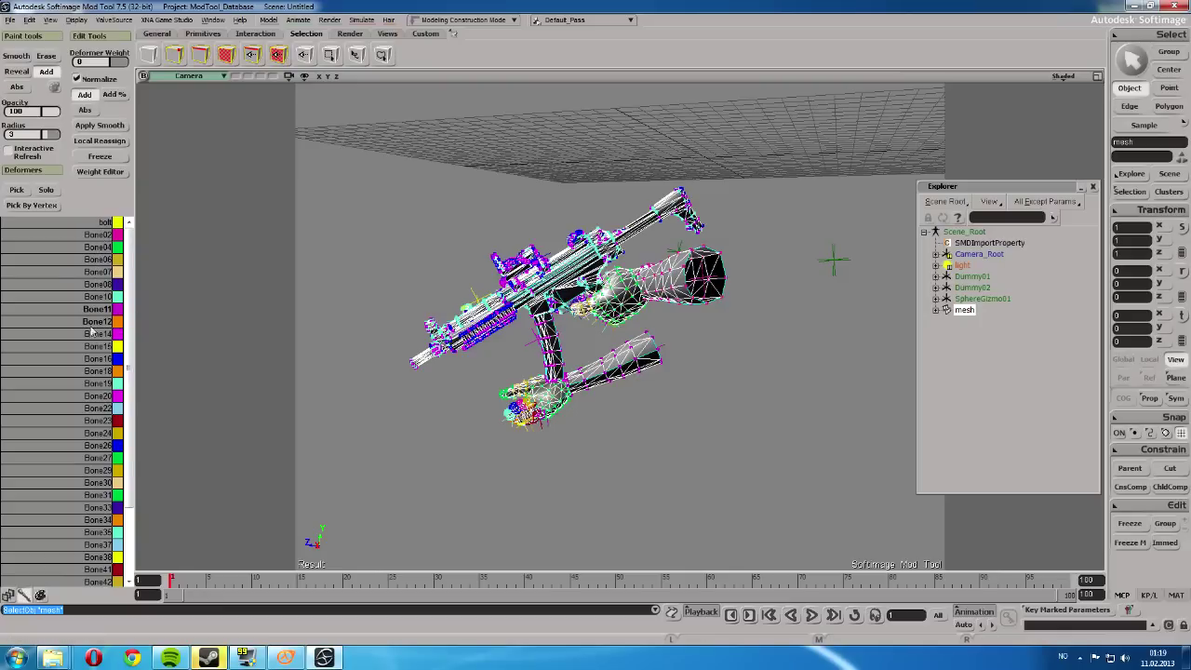
scroll(88, 432, "down", 3)
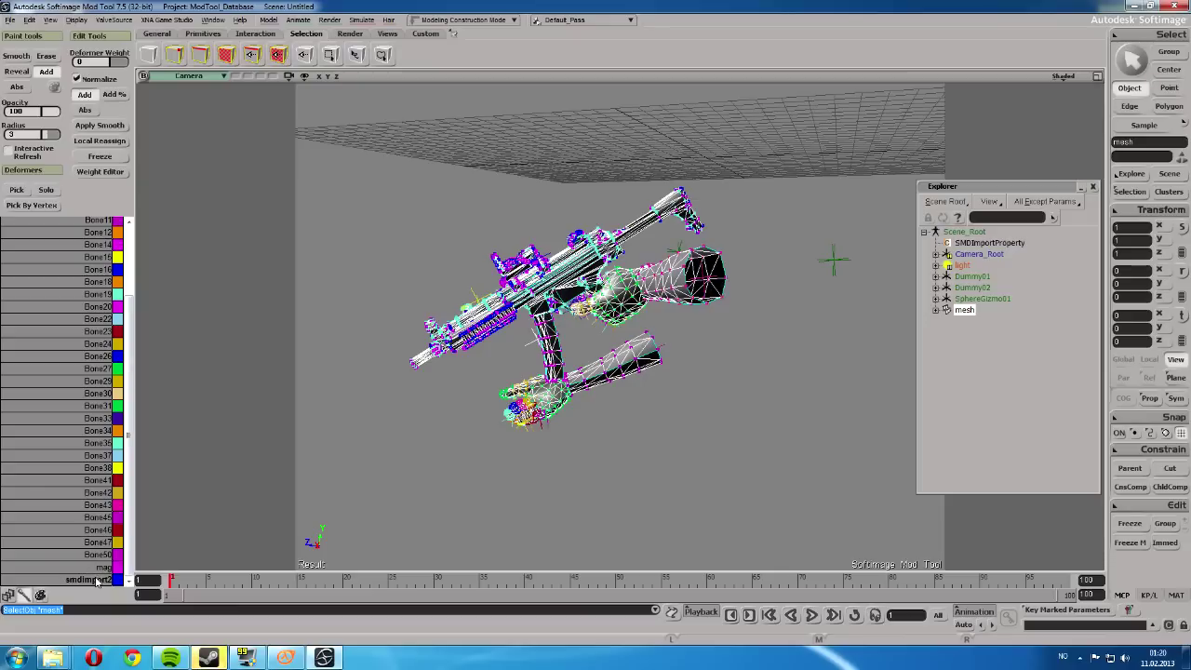
scroll(126, 521, "up", 3)
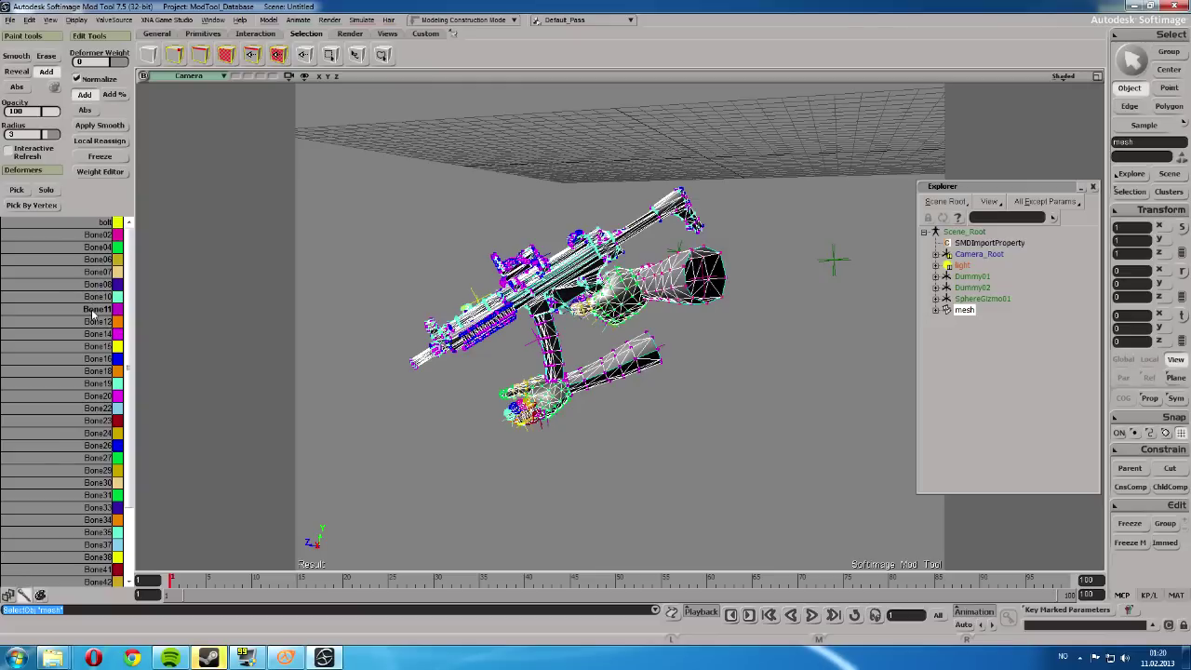
scroll(129, 370, "down", 1)
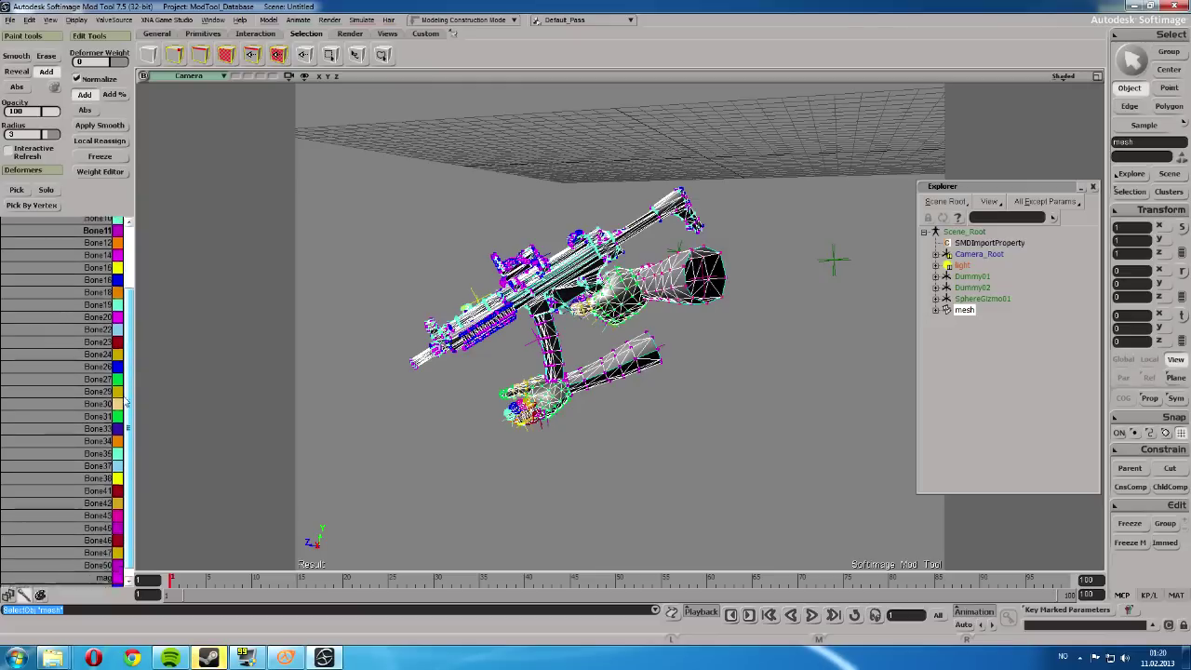
scroll(127, 402, "up", 3)
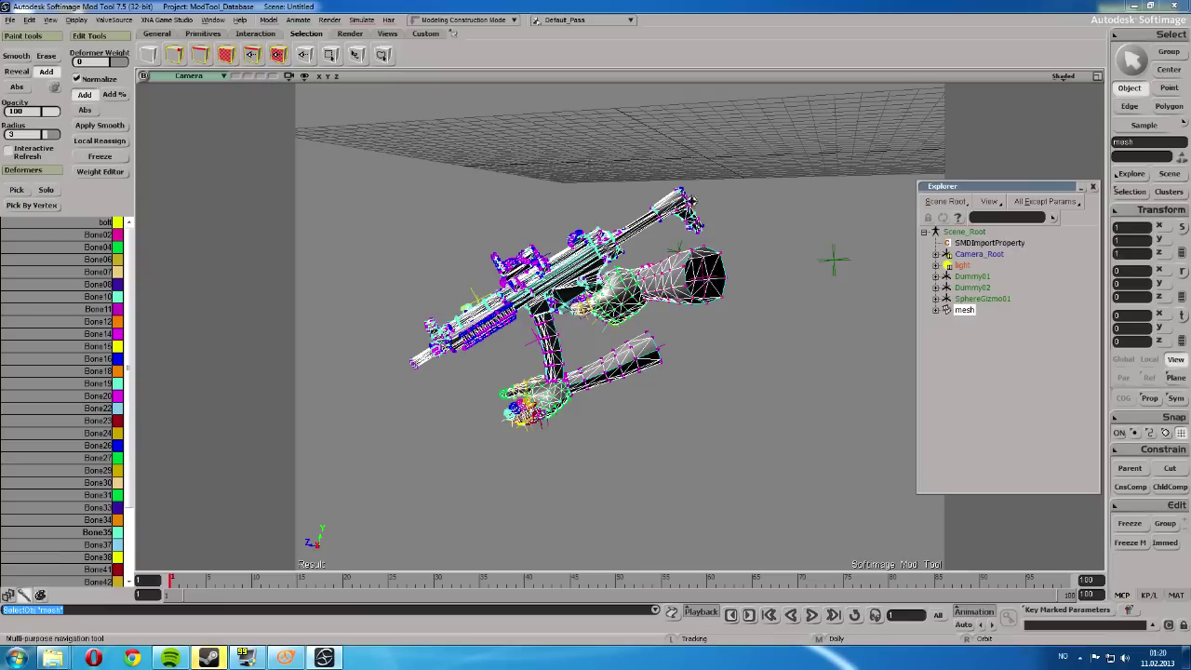
left_click(460, 20)
left_click(445, 43)
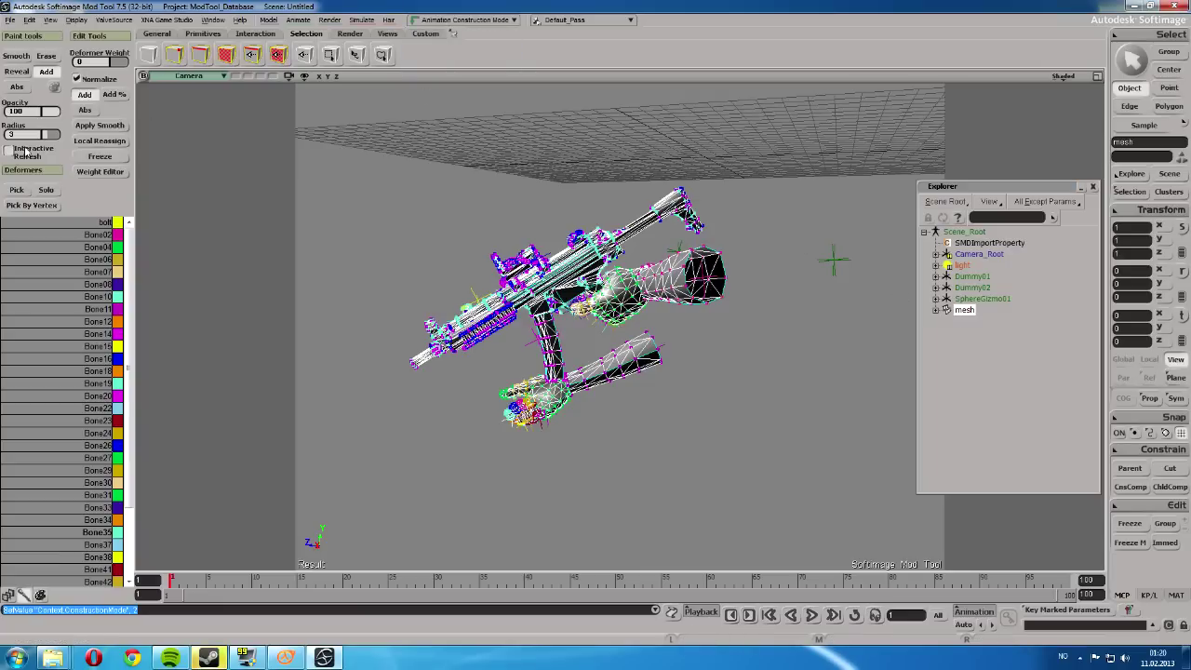
Apply Set Envelope to the mesh with SphereGizmo01 picked as the deformer
key("s")
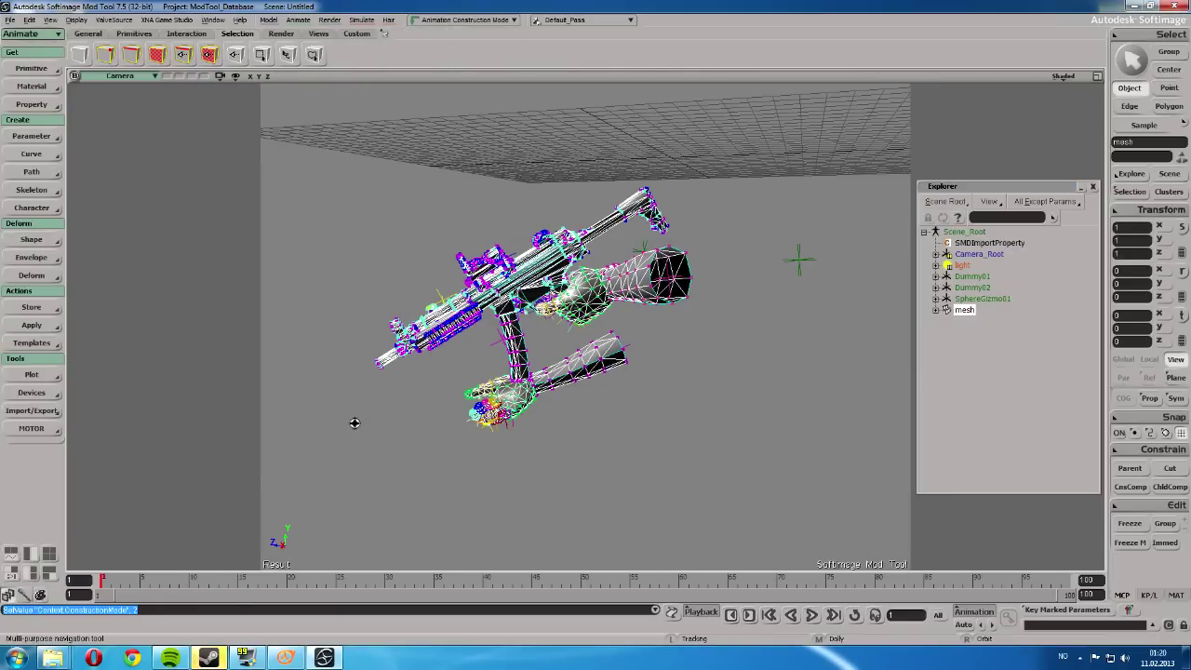
left_click(52, 261)
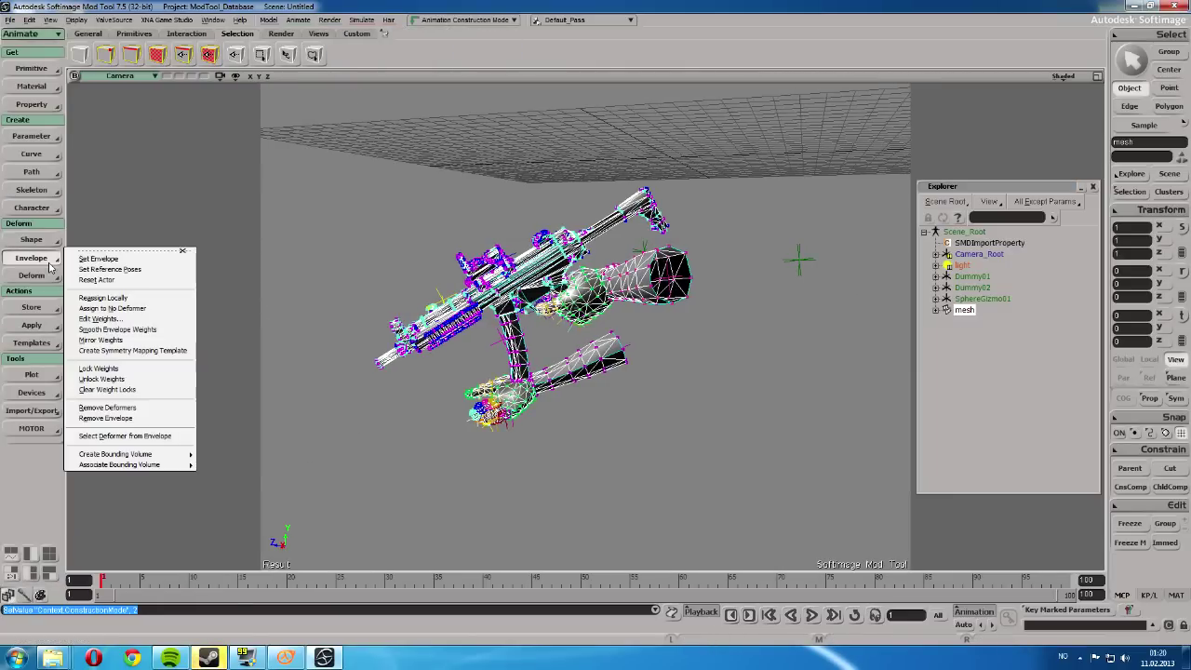
left_click(109, 269)
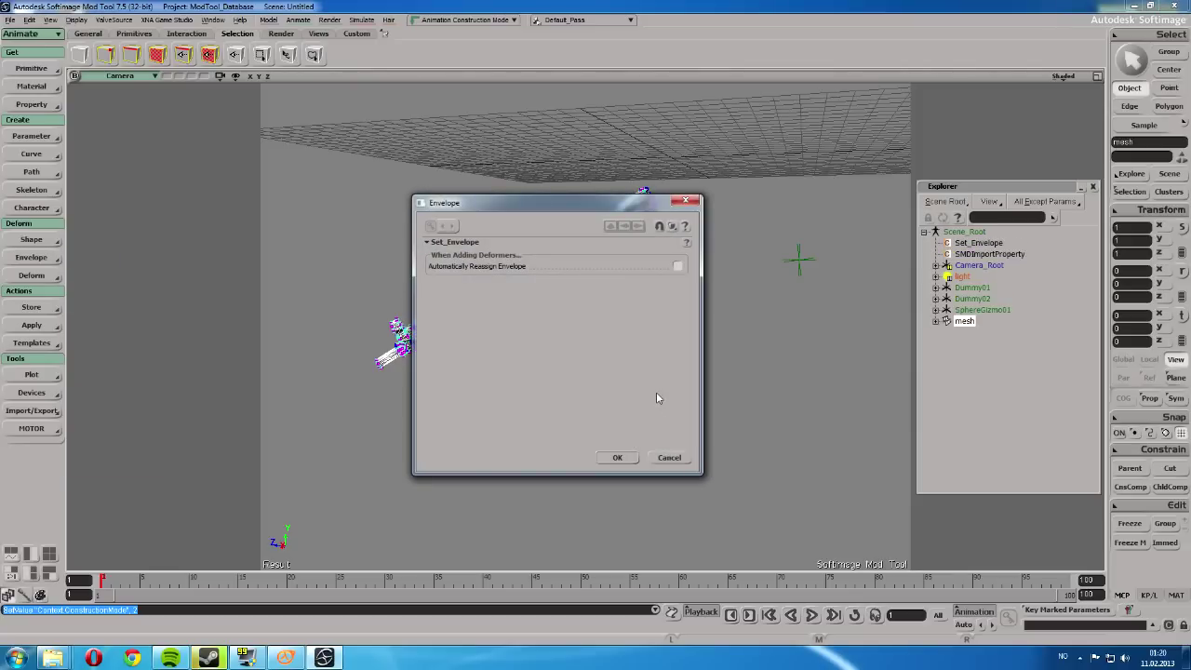
left_click(618, 456)
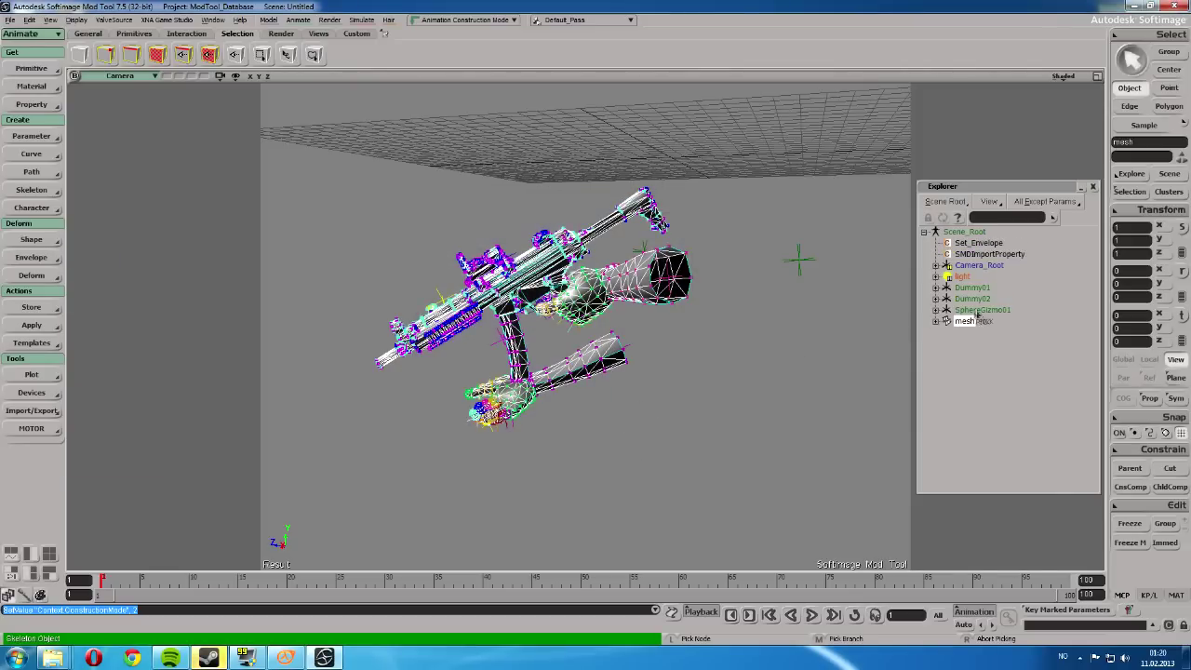
left_click(977, 310)
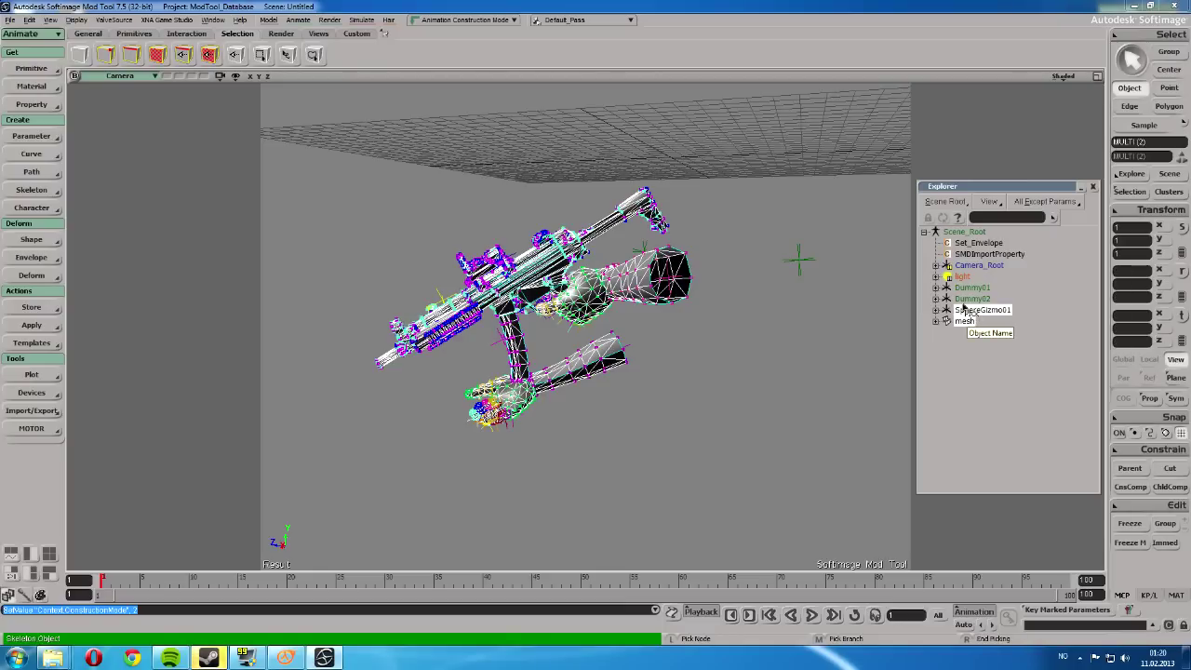
right_click(966, 315)
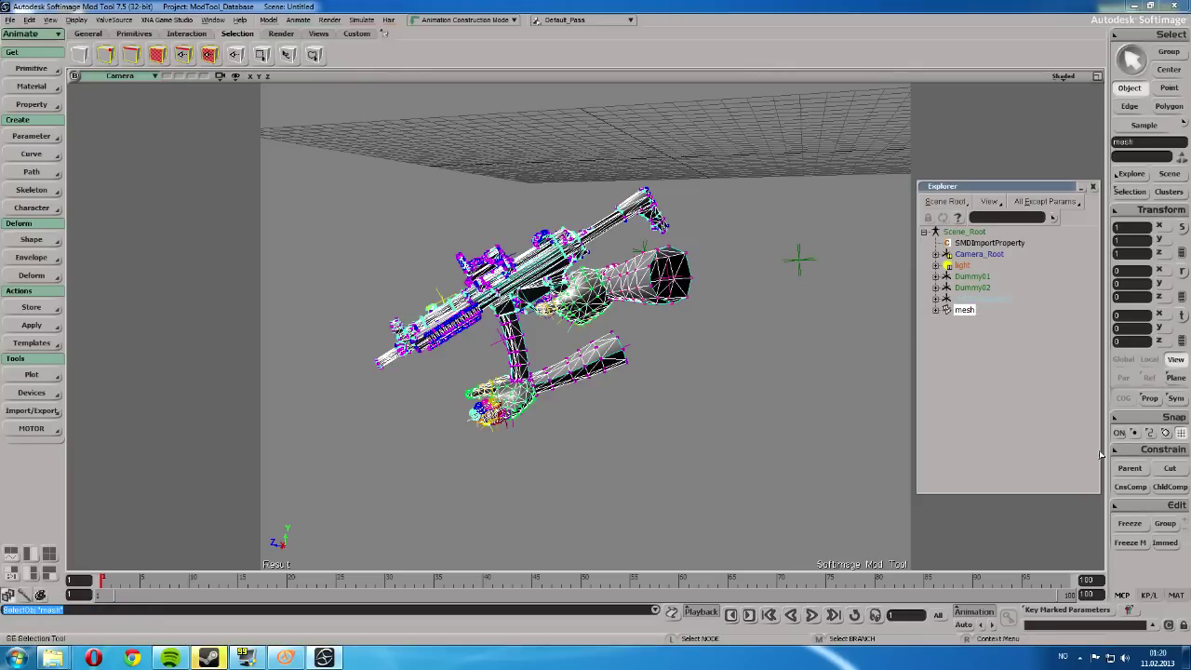
Freeze the mesh, select it in the Explorer, and switch the module to Model
left_click(1126, 526)
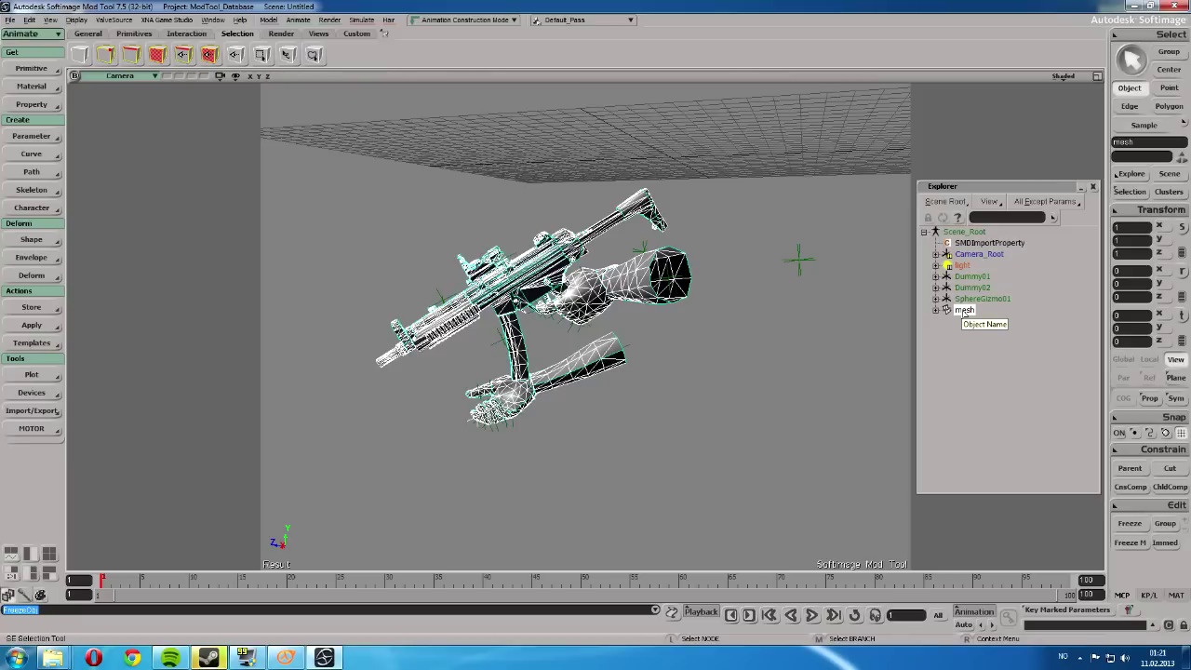
left_click(964, 310)
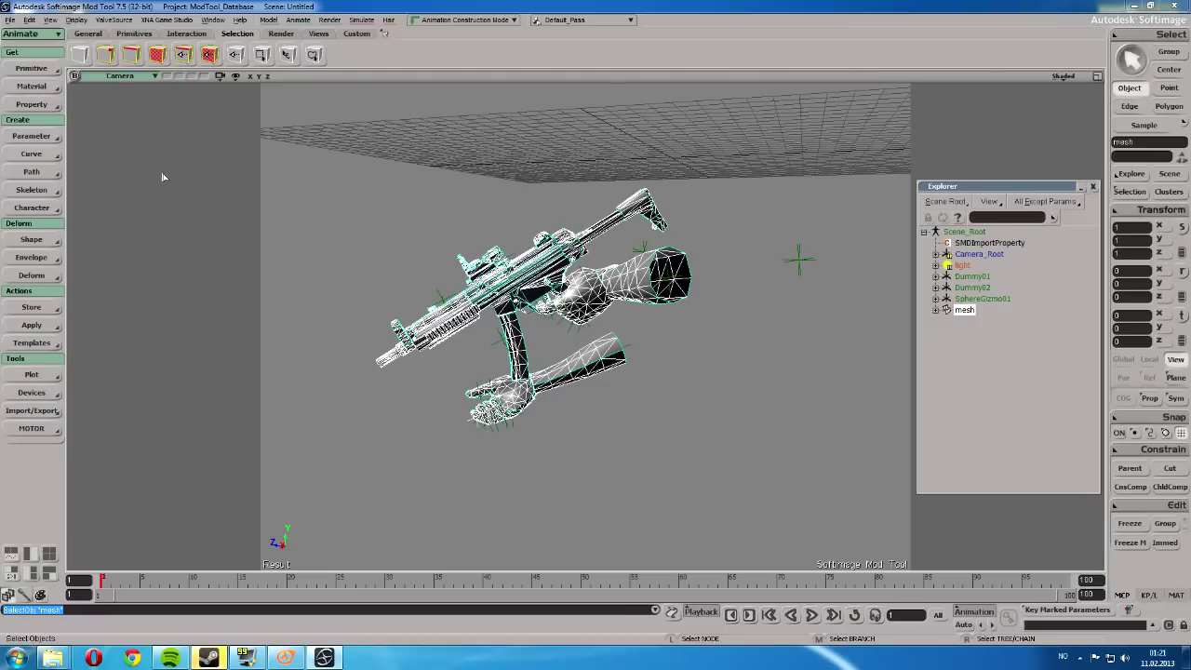
left_click(56, 35)
left_click(37, 51)
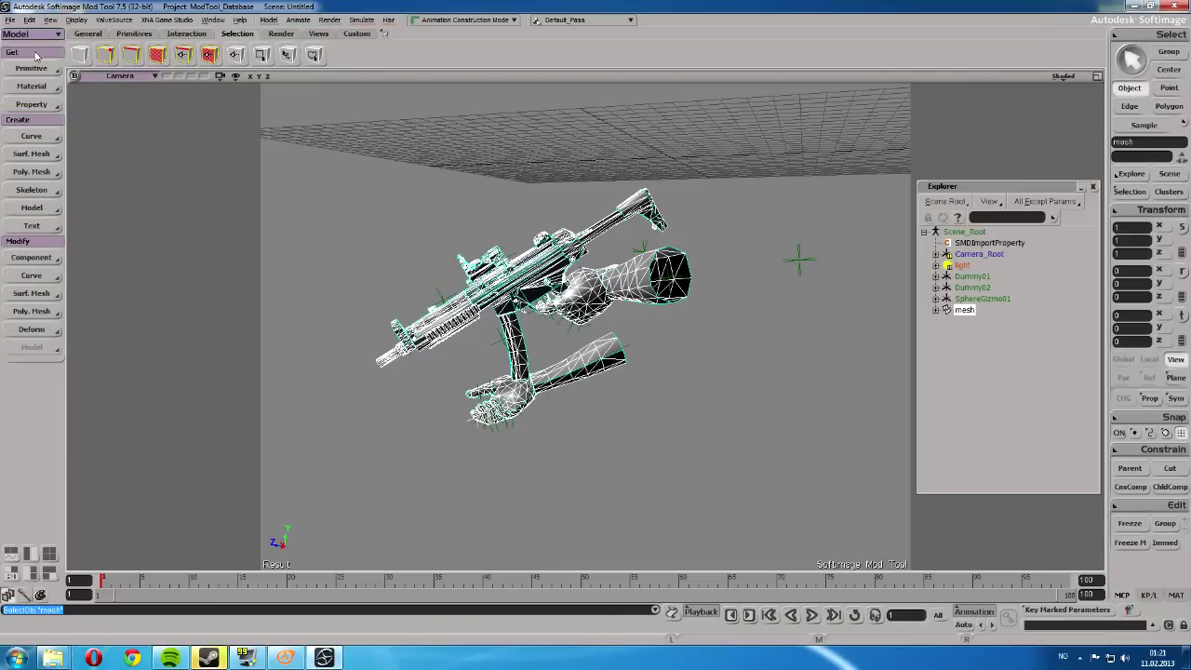
Collapse the mesh's modelling history with Freeze M and reselect mesh
left_click(34, 172)
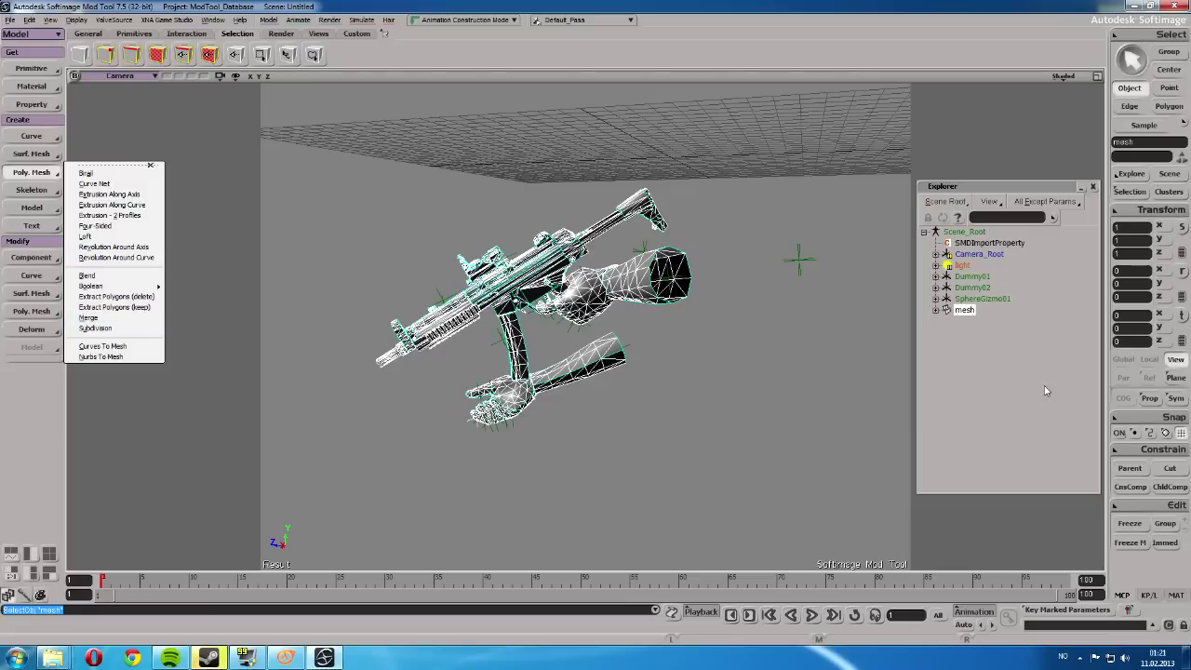
left_click(981, 360)
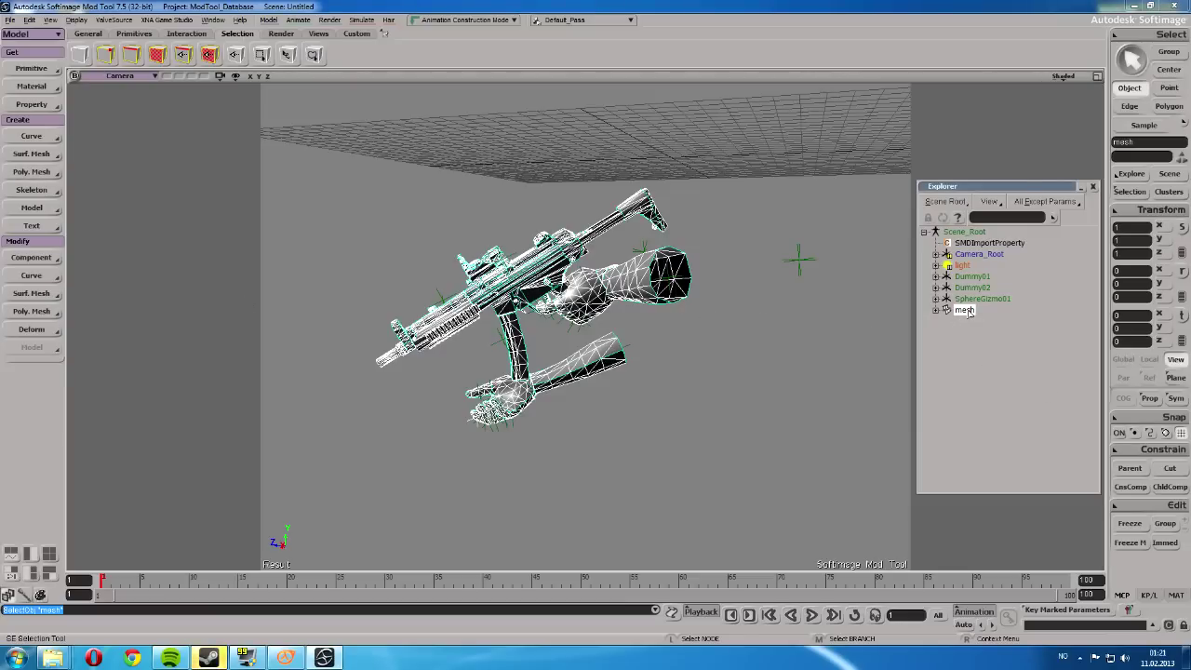
left_click(1125, 543)
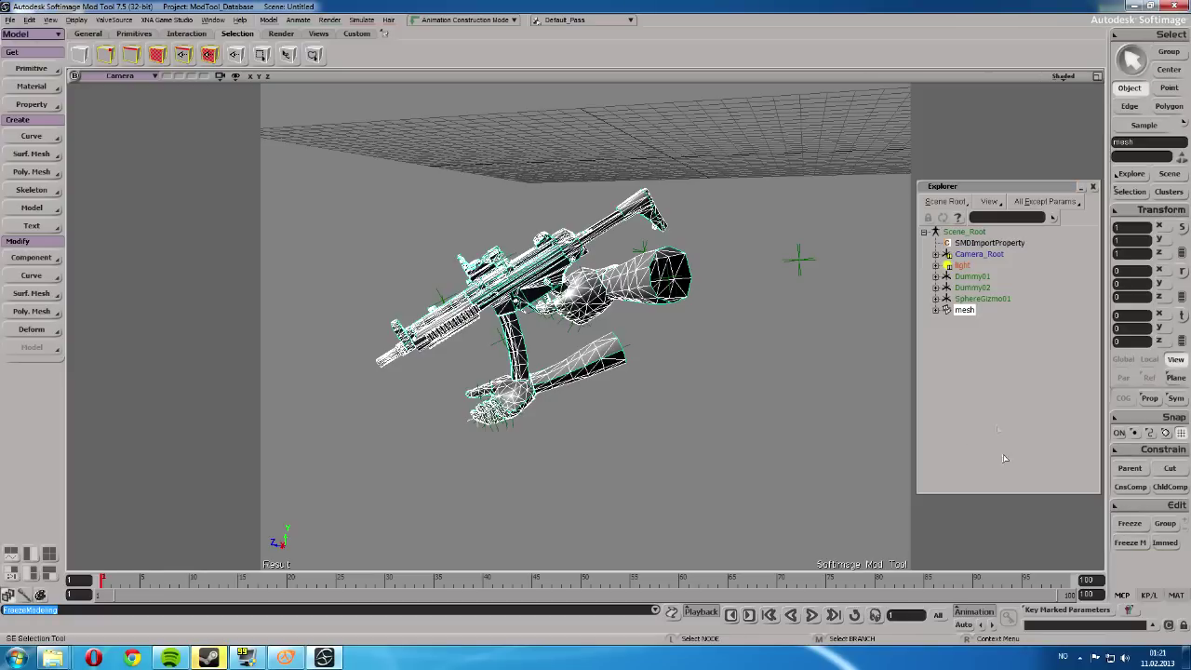
left_click(964, 310)
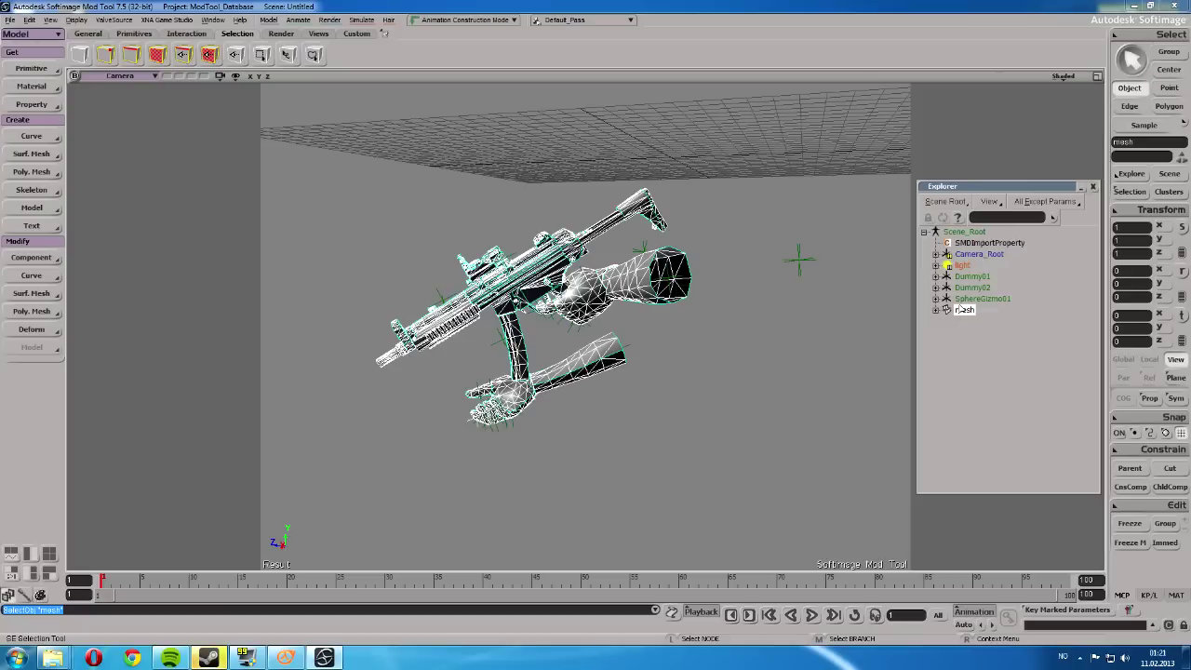
Apply Transform > Freeze All Transforms to the mesh, keeping mesh selected
left_click(1163, 209)
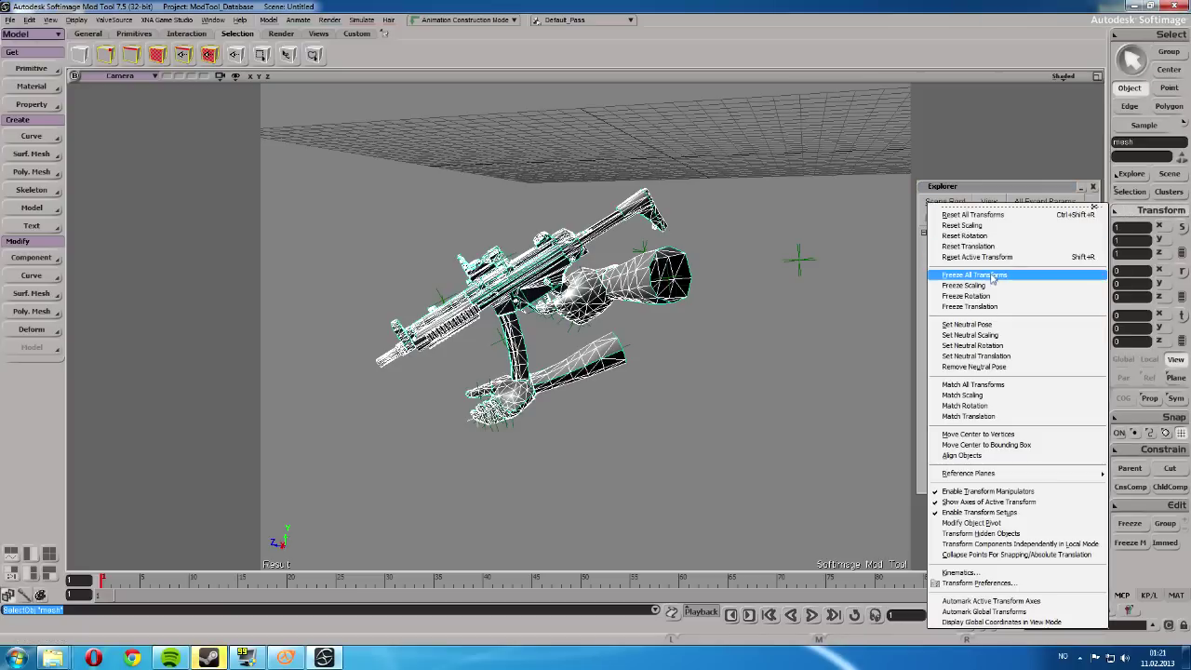
left_click(992, 271)
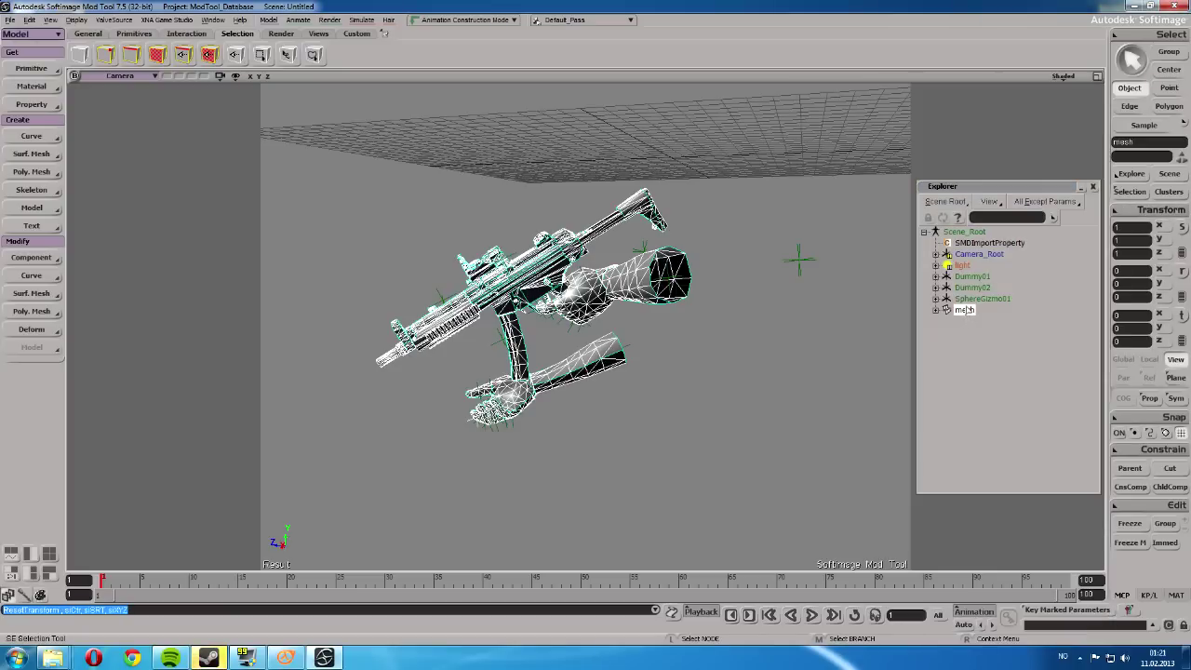
left_click(968, 298)
left_click(963, 310)
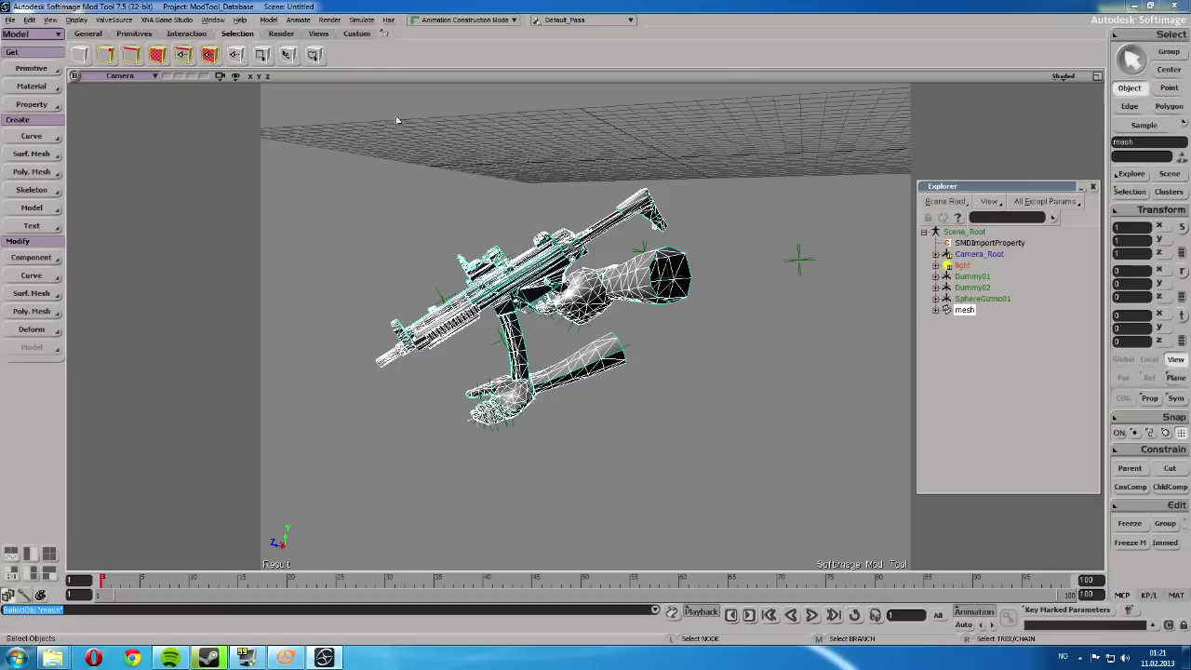
Delete the points at the end of the gun in Point selection mode
left_click(108, 54)
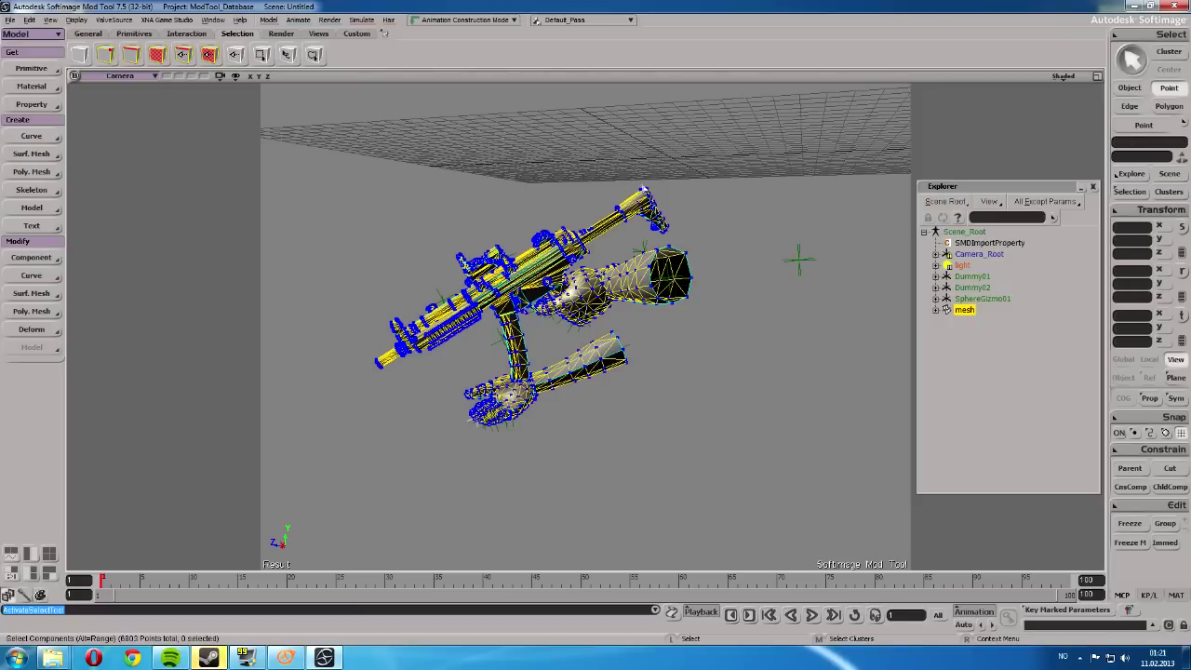
left_click_drag(682, 166, 623, 240)
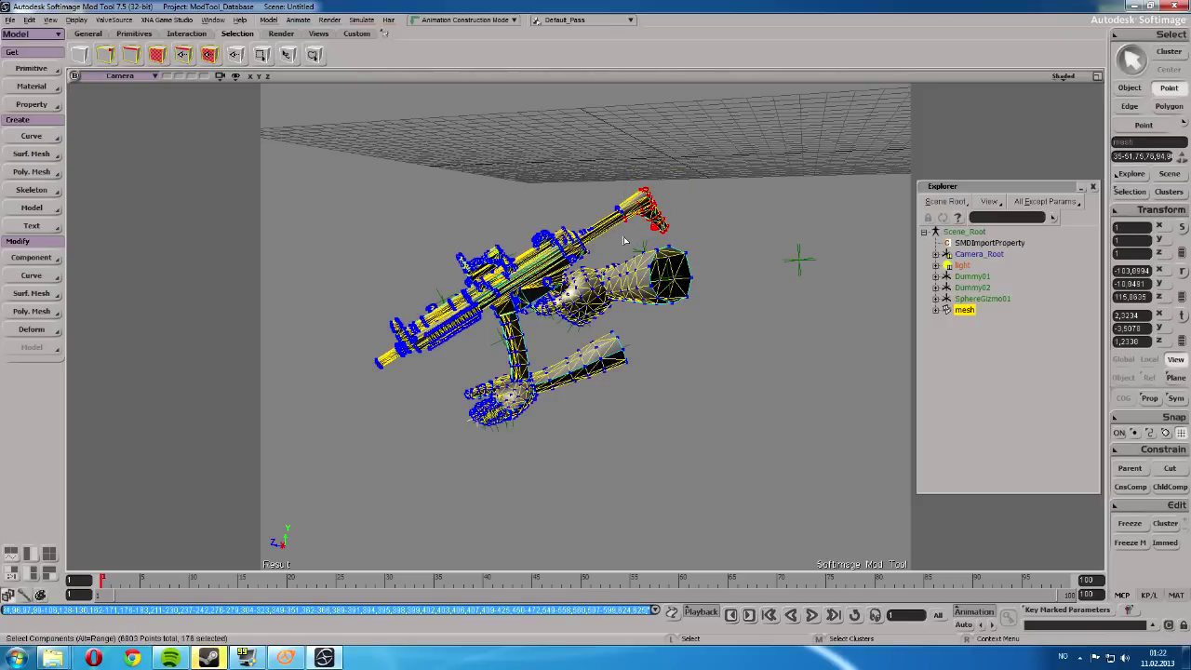
key("Delete")
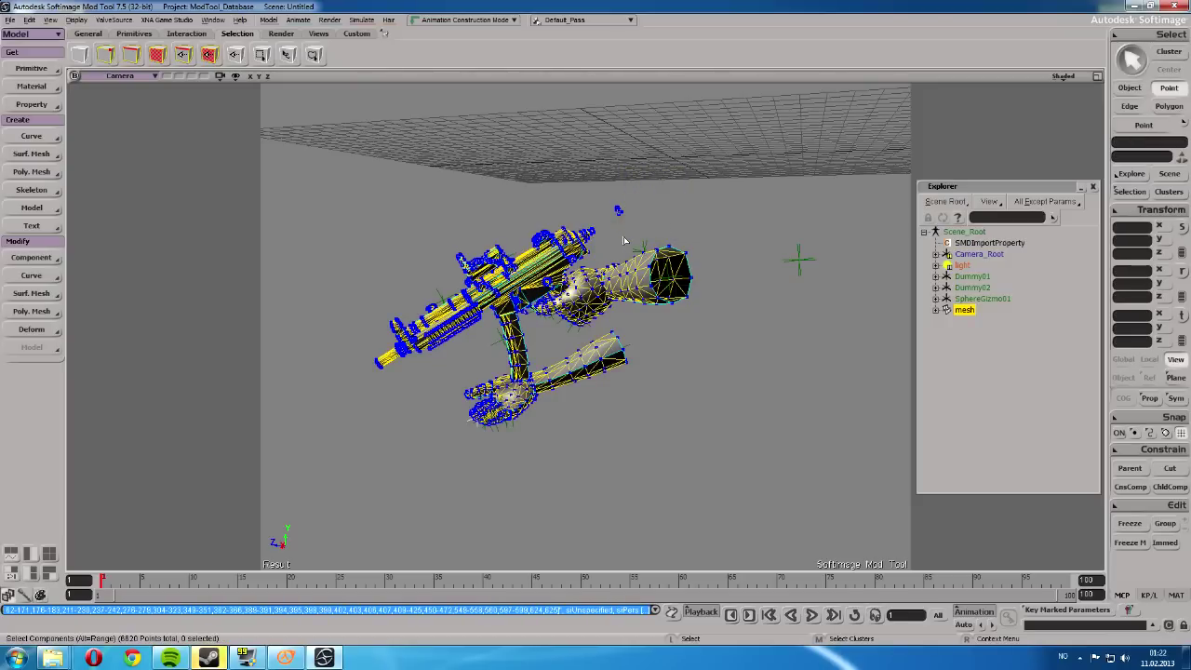
key("ctrl+z")
right_click_drag(548, 212, 604, 218)
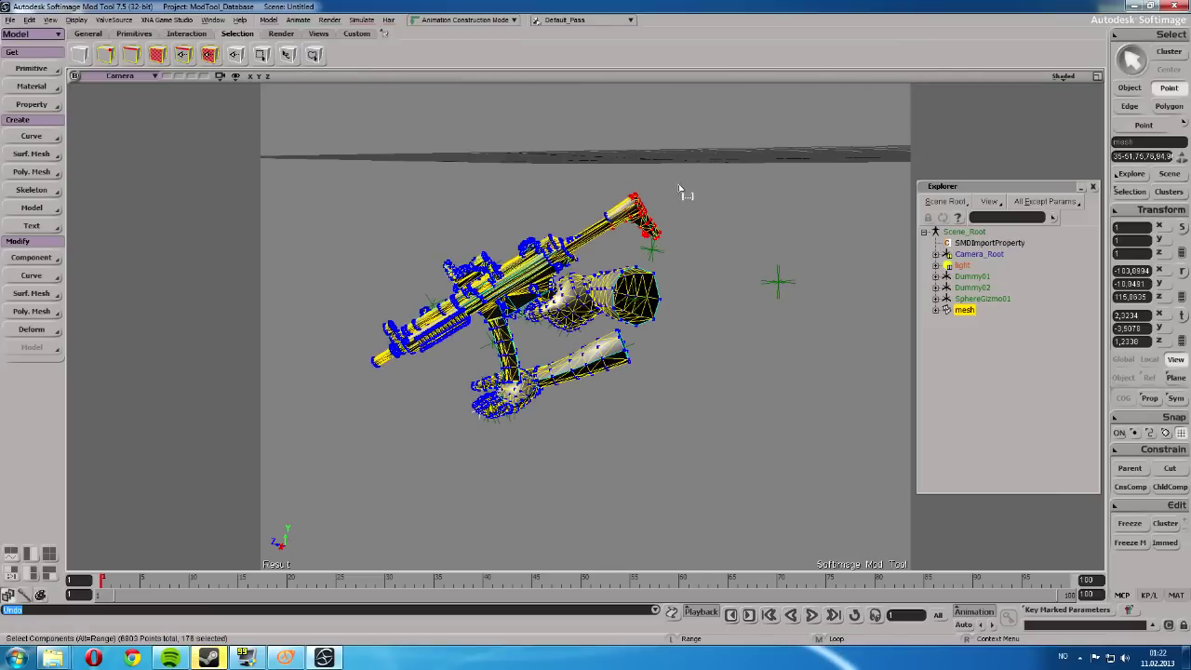
left_click_drag(658, 194, 600, 246)
key("Delete")
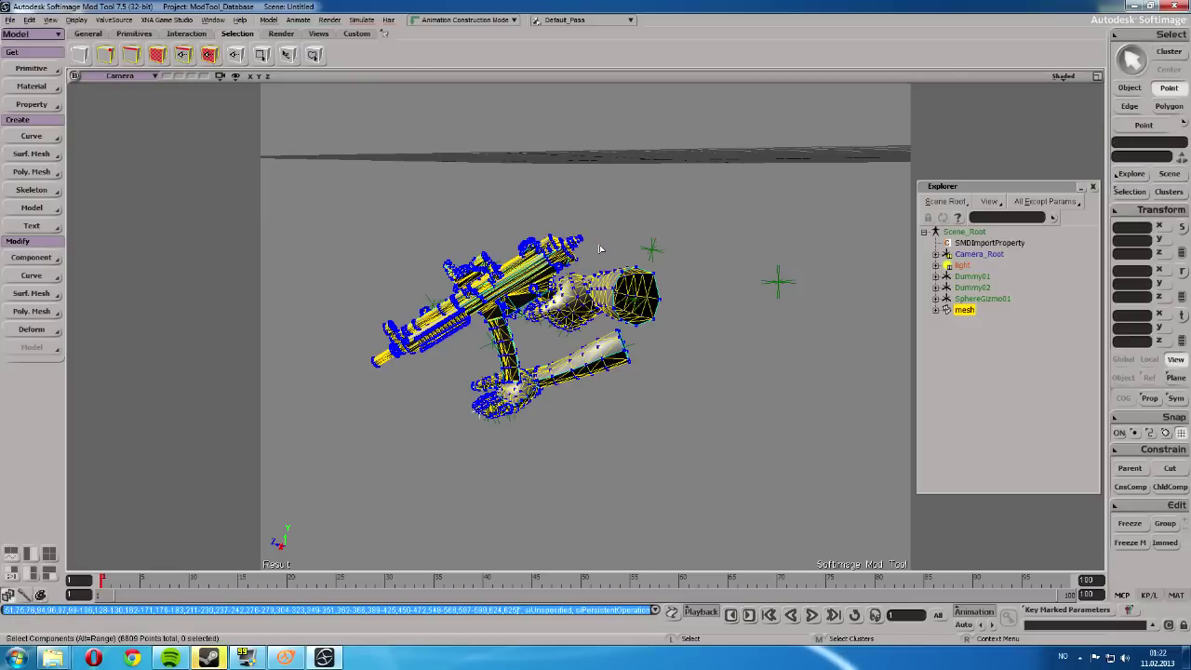
Delete the lower arm's polygons using Polygon selection
middle_click_drag(639, 236, 457, 244)
right_click(587, 238)
key("y")
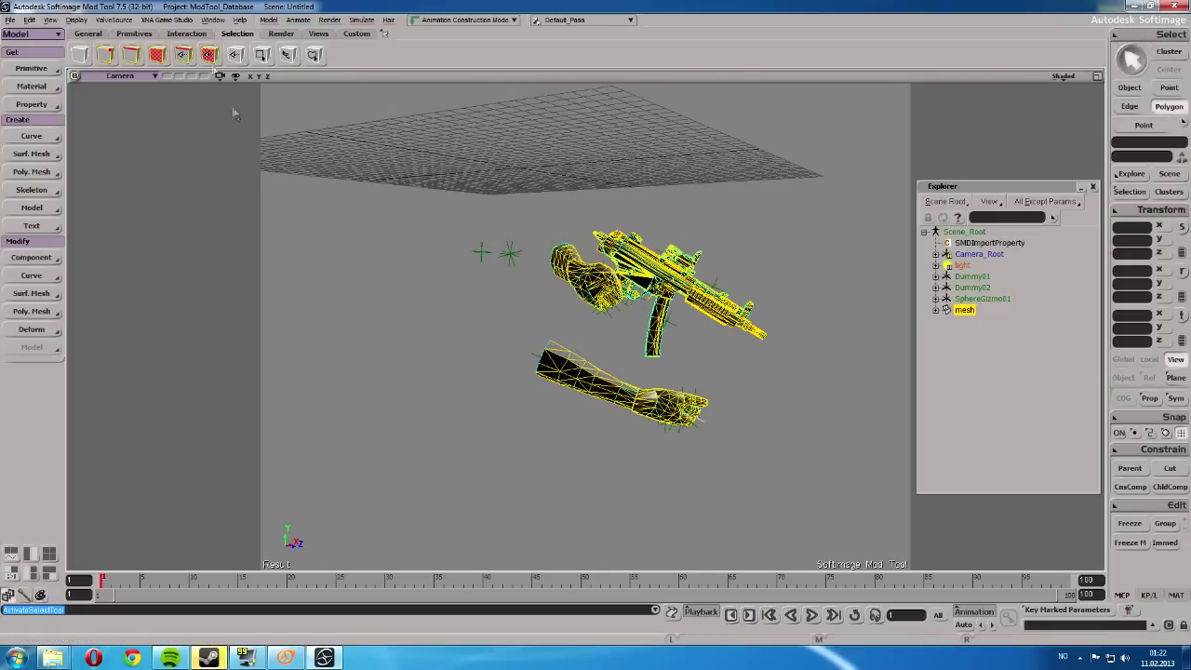
mouse_move(648, 440)
left_mouse_down()
mouse_move(545, 425)
mouse_move(579, 363)
mouse_move(537, 348)
left_mouse_up()
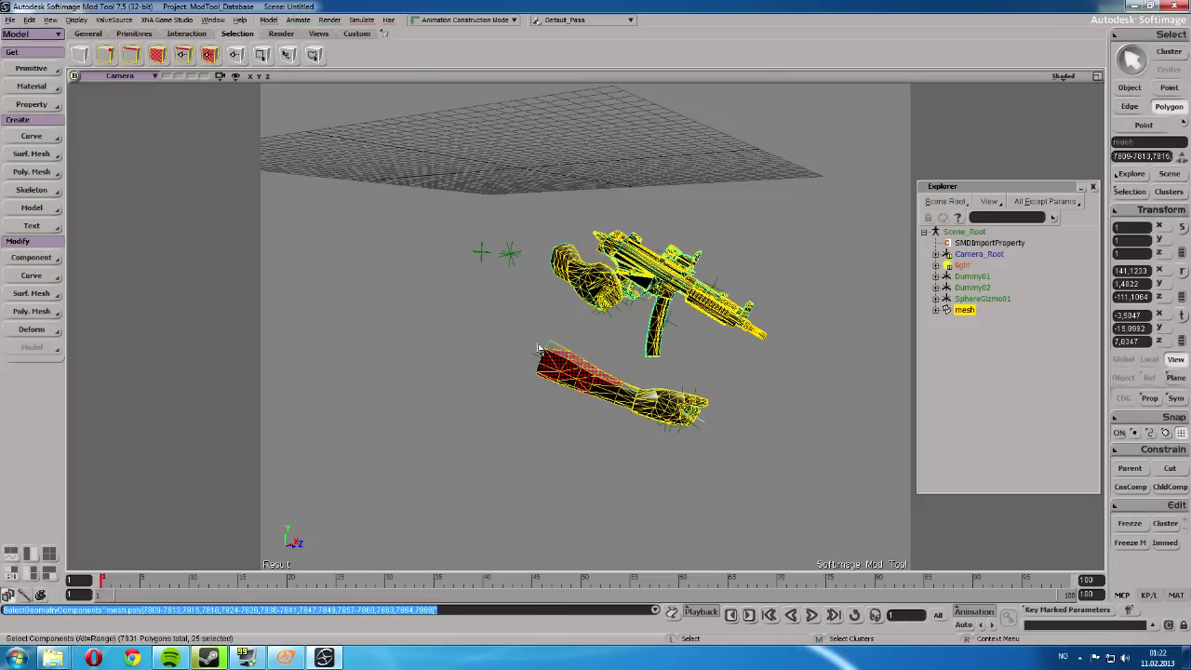
key("Delete")
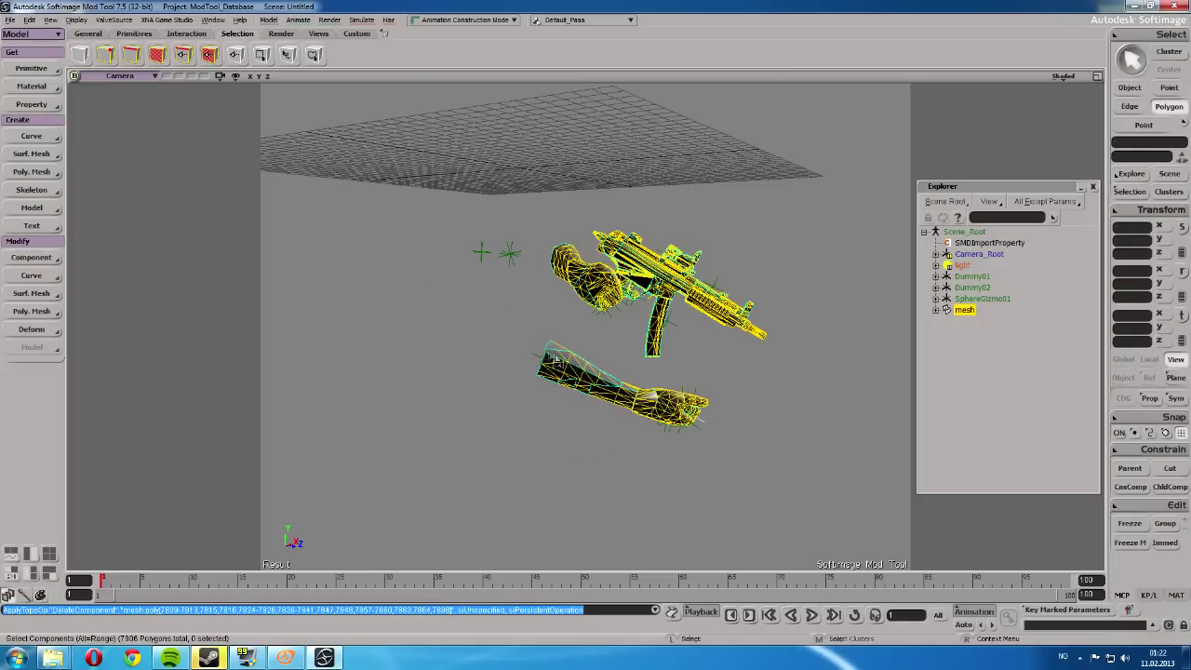
Delete the remaining upper and lower arm points, then orbit around the gun
left_click(105, 54)
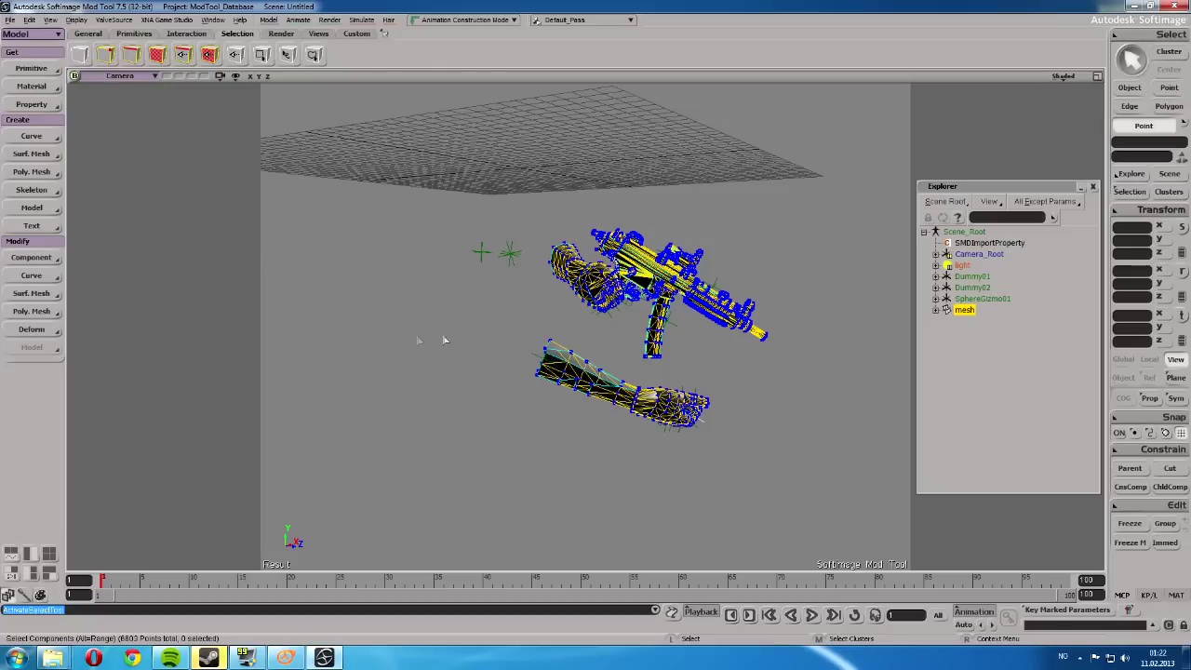
left_click_drag(576, 335, 505, 433)
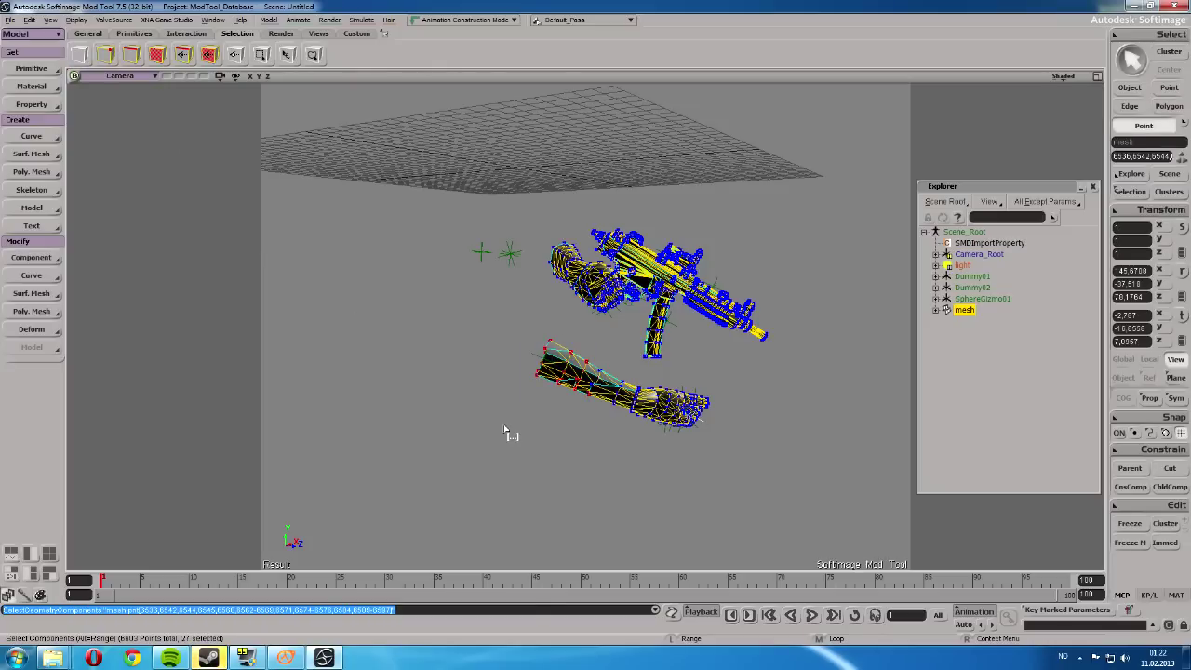
key("Delete")
left_click_drag(721, 367, 559, 486)
key("Delete")
key("s")
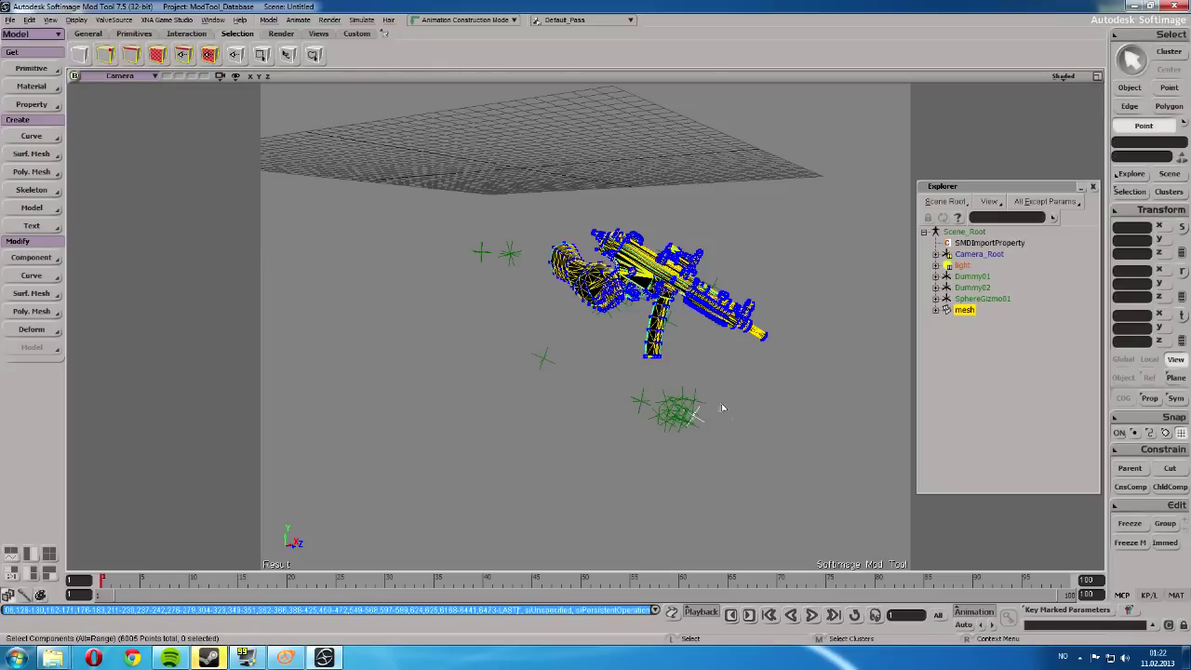
right_click_drag(717, 407, 763, 412)
Delete Dummy01 together with its whole branch from the Explorer
left_click(970, 277)
right_click(964, 281)
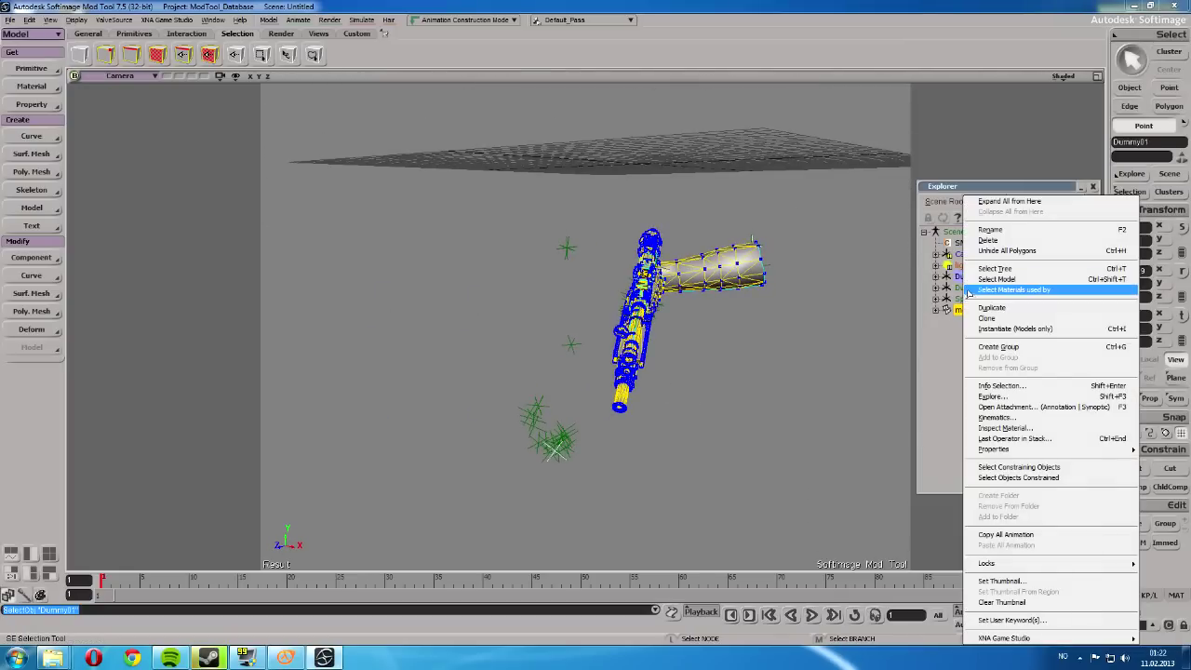
left_click(964, 284)
right_click(961, 282)
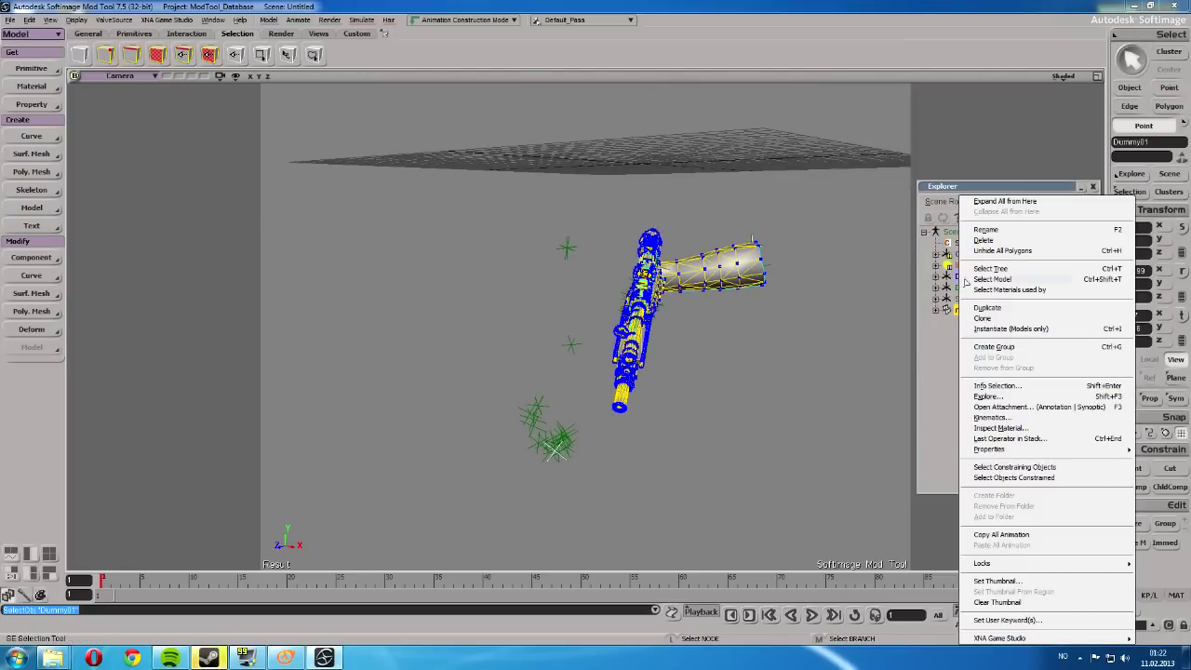
left_click(988, 280)
key("Delete")
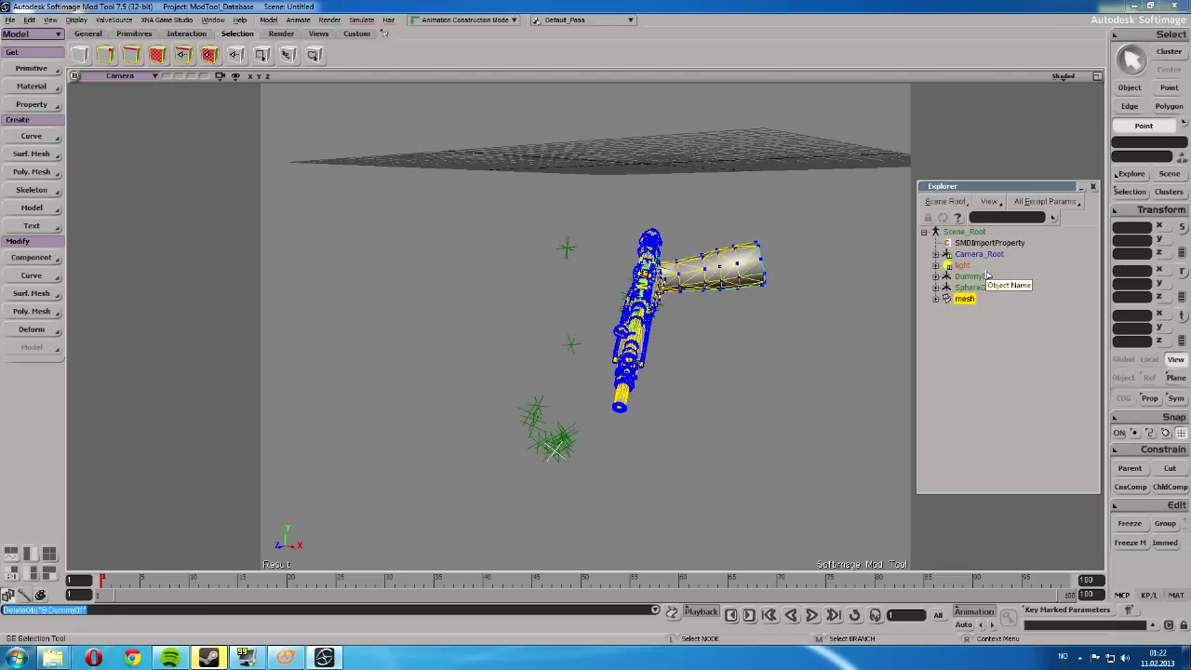
Delete Dummy02 and SphereGizmo01 with their branches
left_click(977, 277)
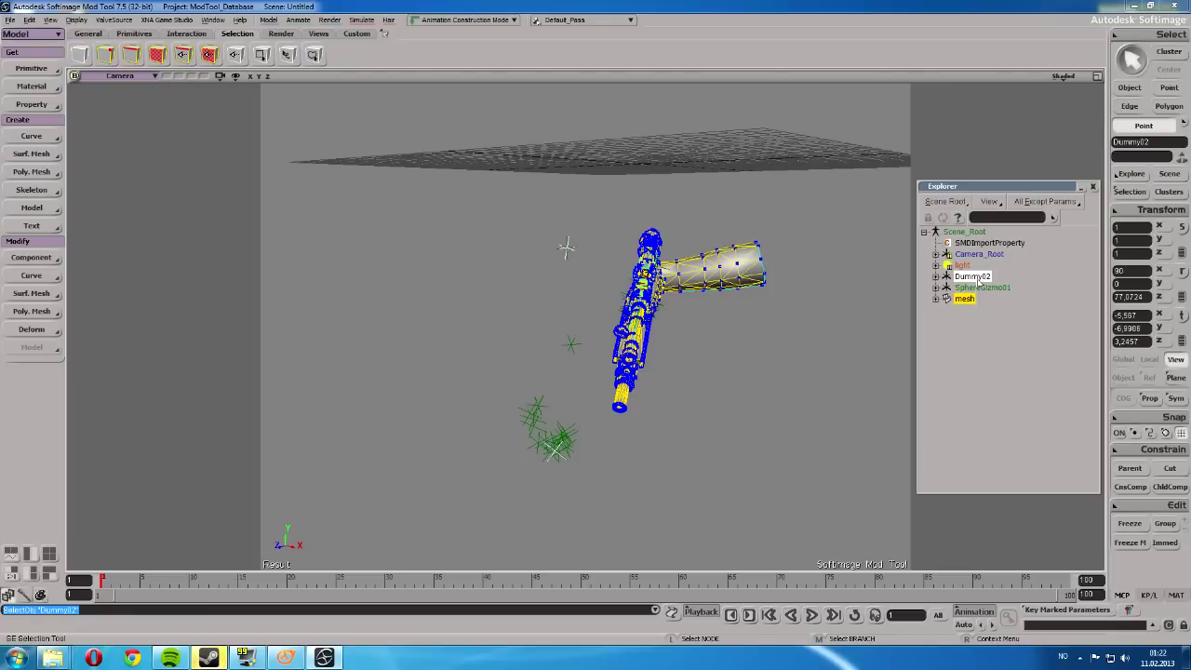
key("Delete")
right_click(966, 288)
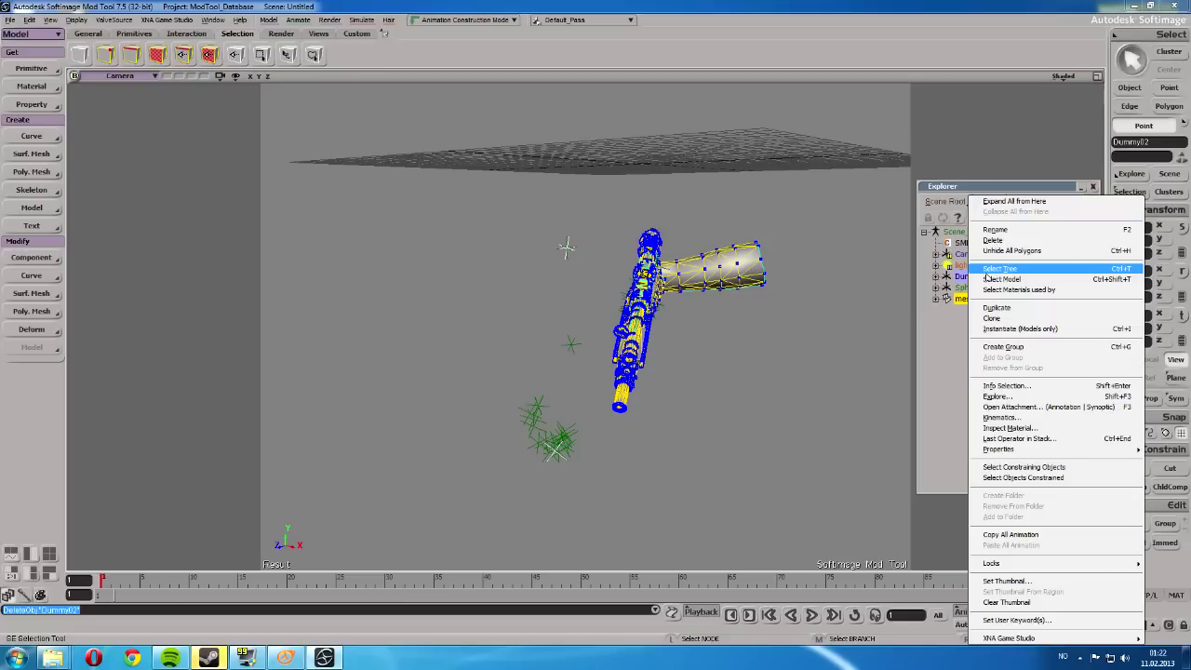
left_click(987, 272)
key("Delete")
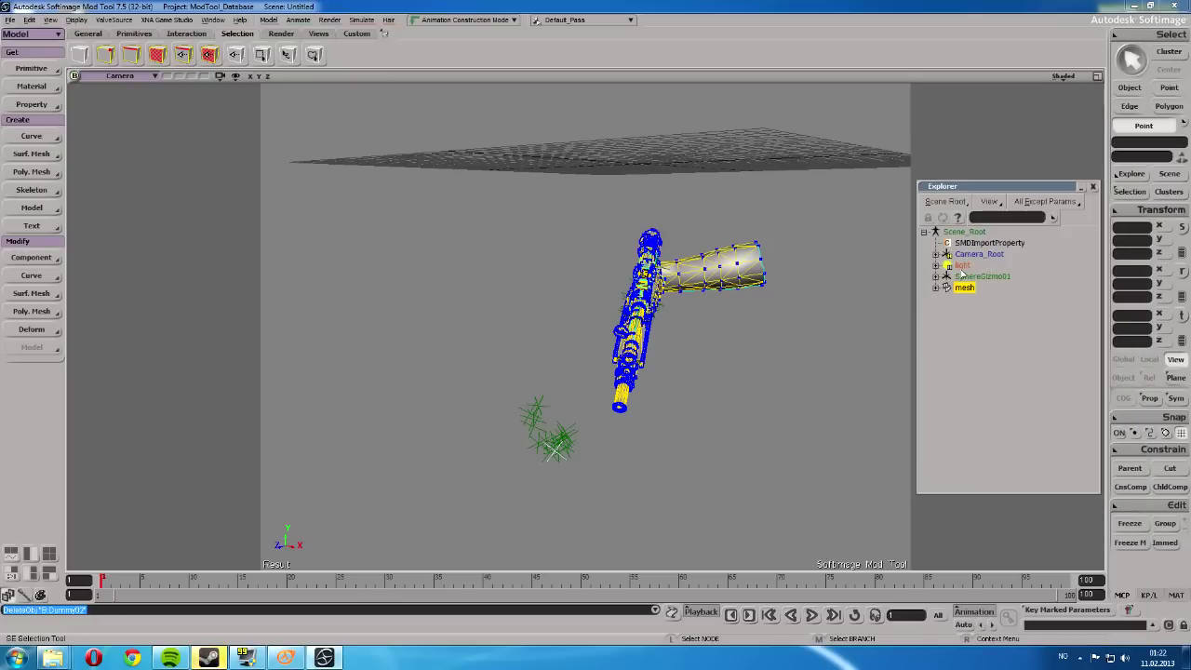
left_click(955, 280)
right_click(955, 280)
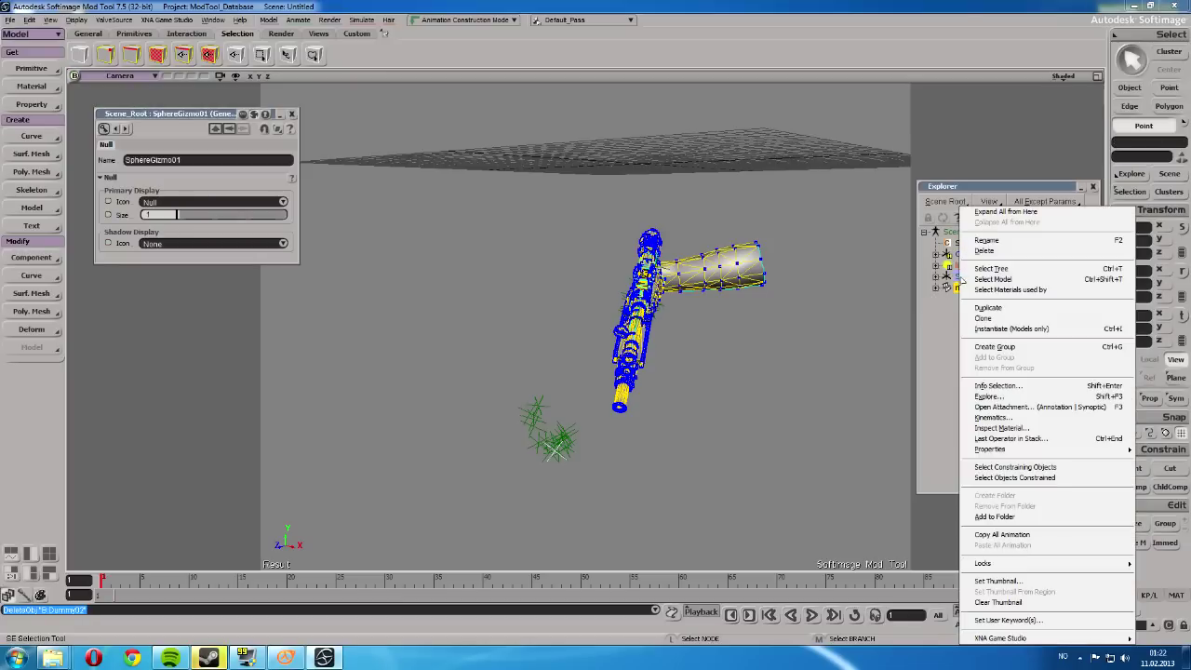
left_click(986, 268)
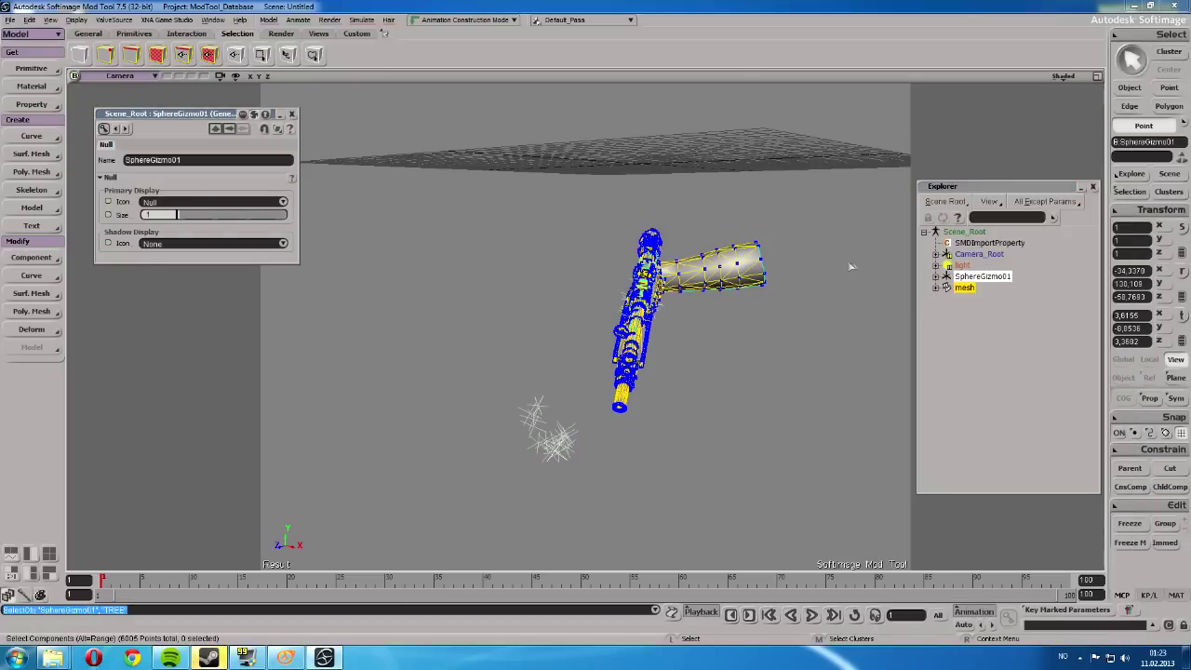
key("Delete")
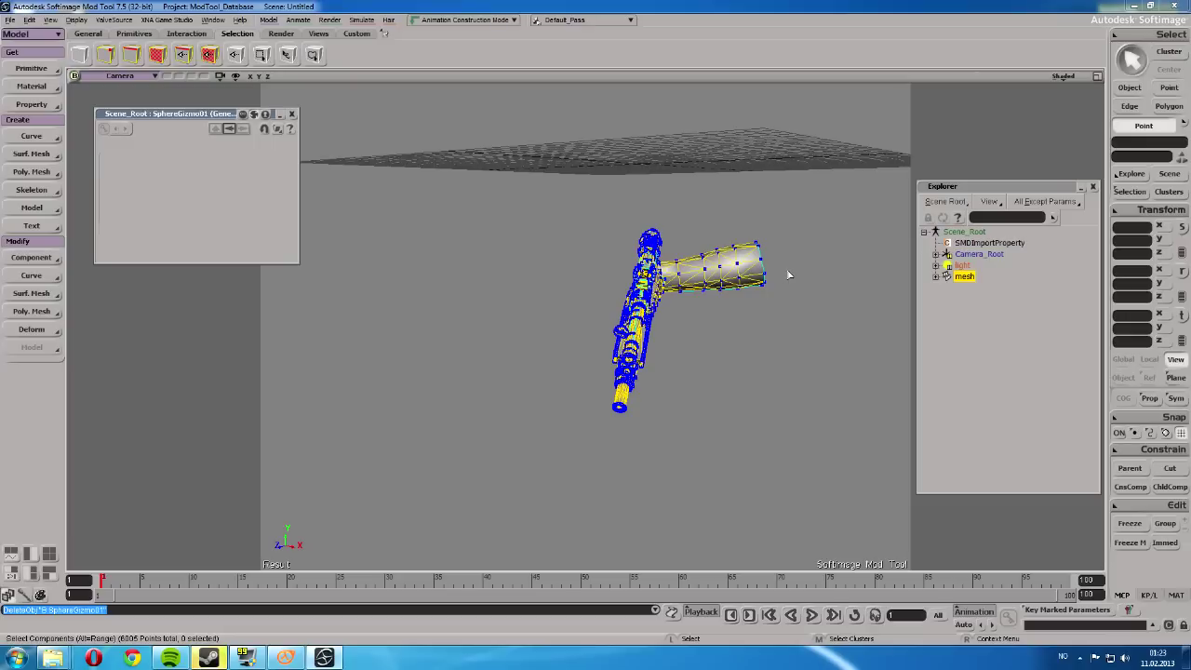
Select mesh and freeze its modelling operators with Freeze
left_click(968, 279)
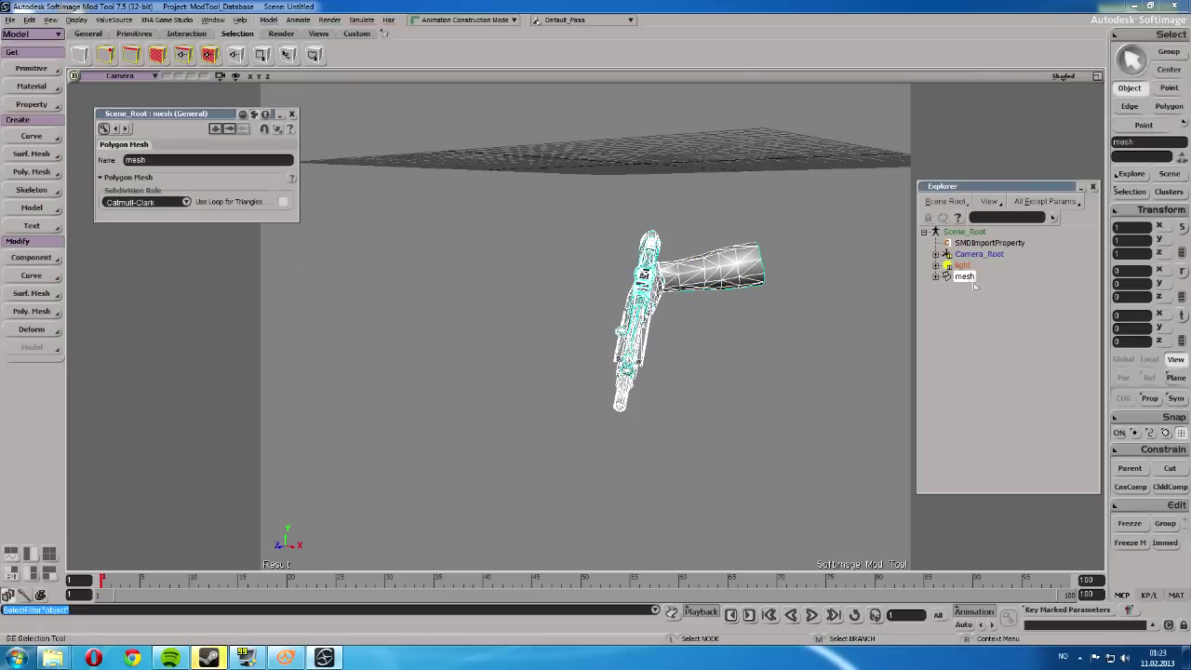
left_click(1130, 523)
left_click(1126, 546)
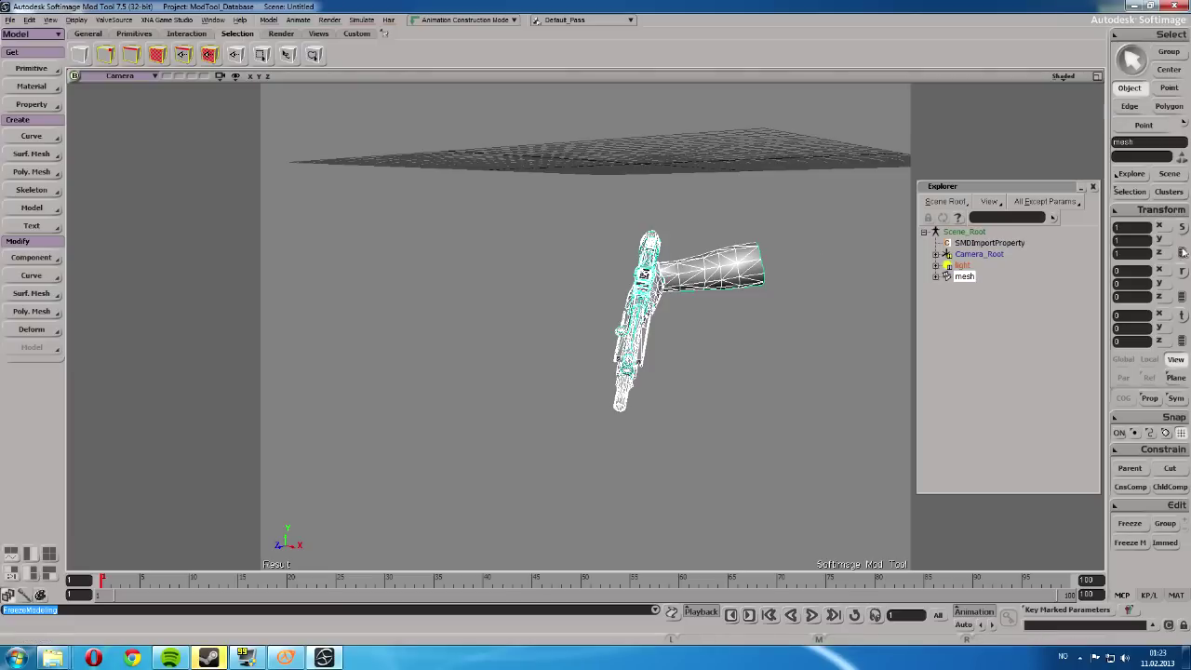
left_click(113, 19)
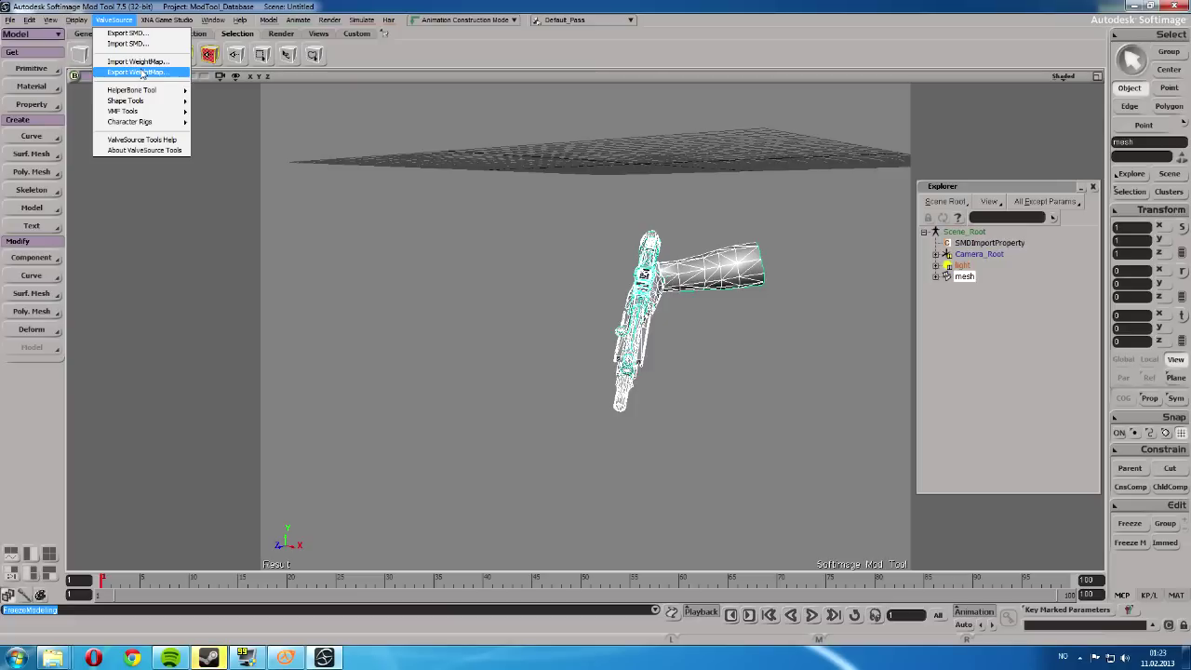
Initialize keyframes for frames 1–40 via HelperBone Tool, acknowledge the message, and freeze the mesh
left_click(204, 107)
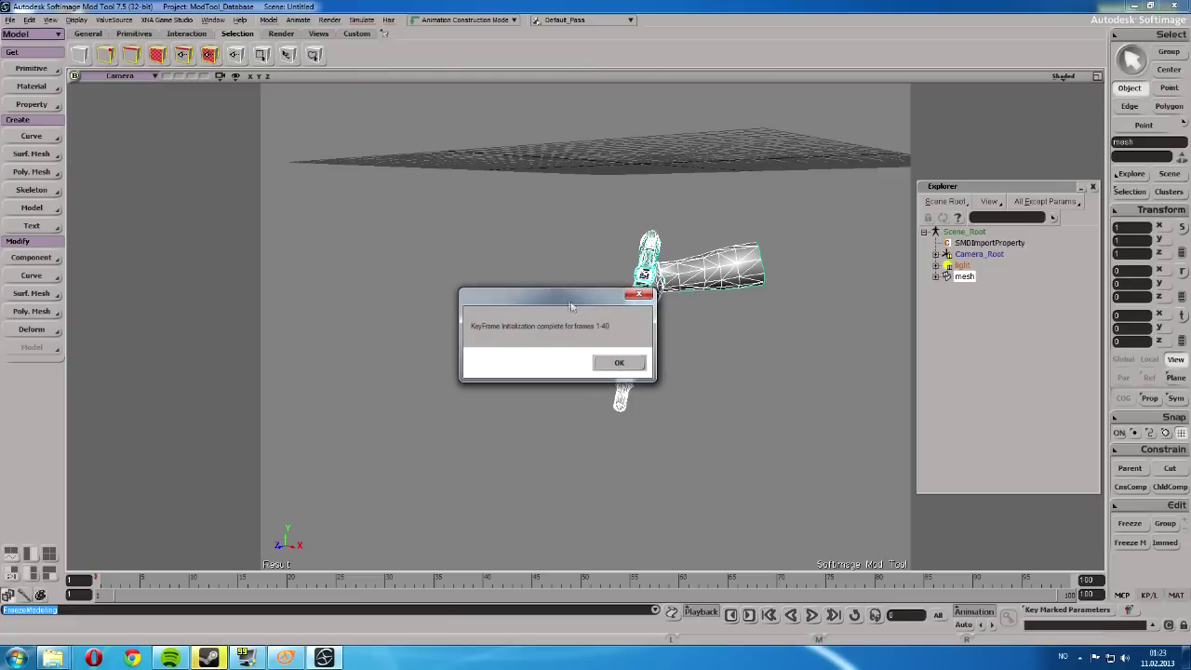
left_click(614, 362)
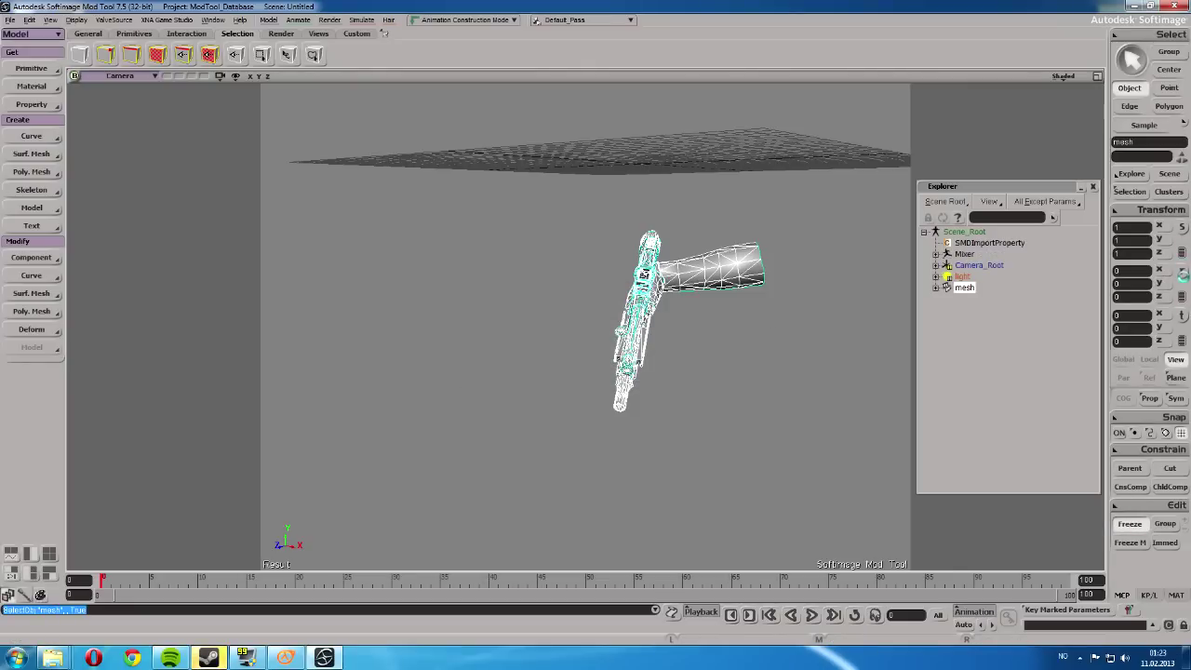
left_click(1130, 524)
Reset the mesh rotation to 0 on every axis with Reset All Transforms and freeze it
key("c")
left_click_drag(626, 115, 682, 141)
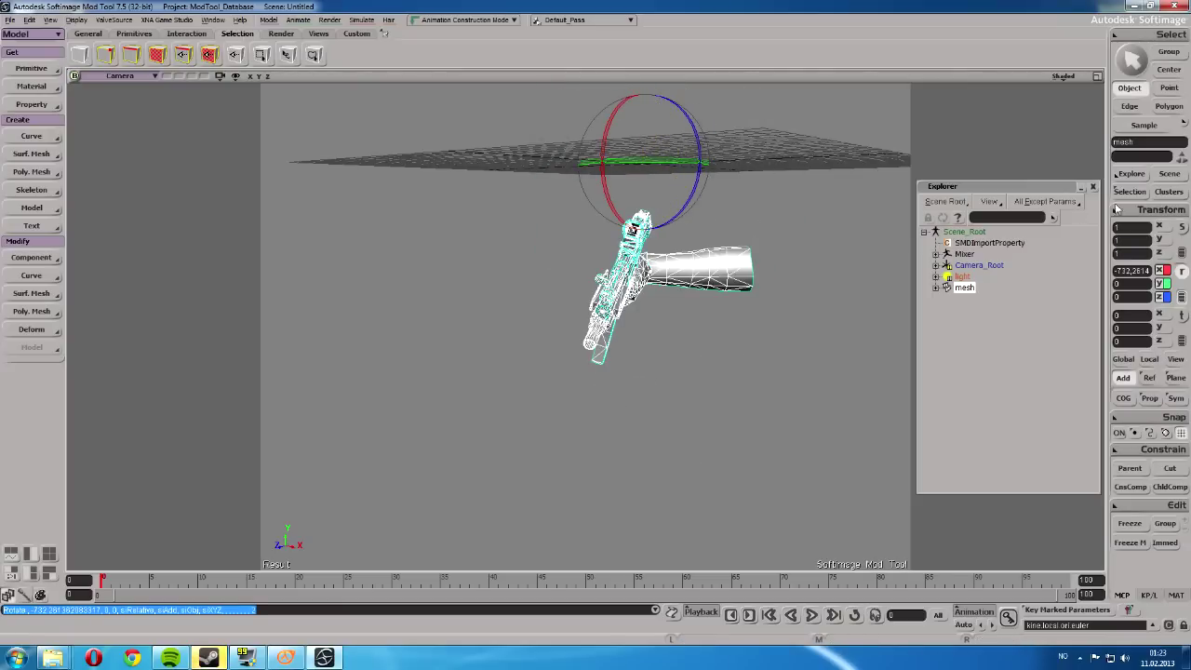
left_click(1117, 209)
left_click(1024, 276)
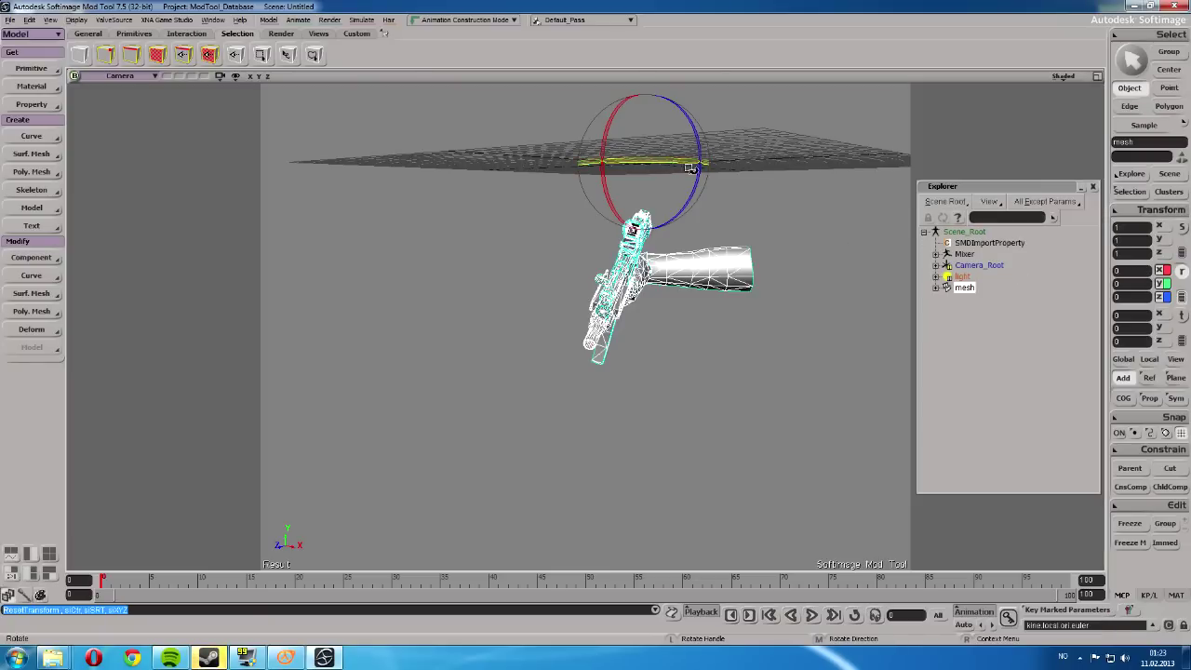
left_click(1130, 524)
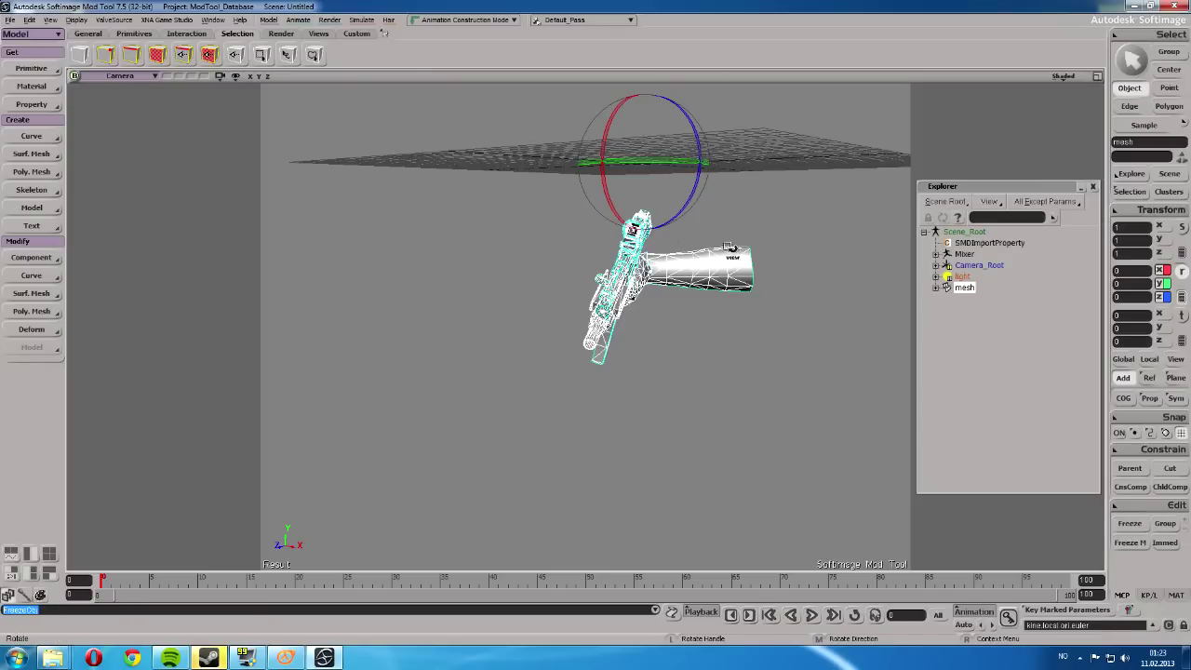
key("s")
mouse_move(731, 246)
right_mouse_down()
mouse_move(691, 258)
mouse_move(633, 311)
mouse_move(724, 239)
right_mouse_up()
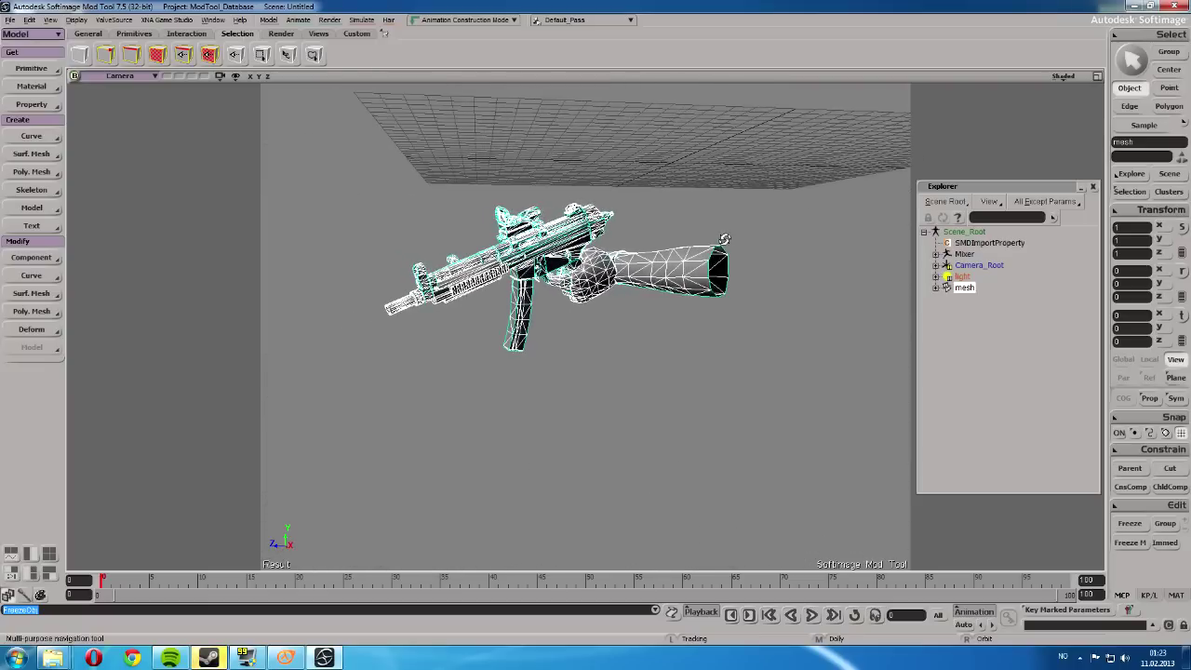
left_click(114, 20)
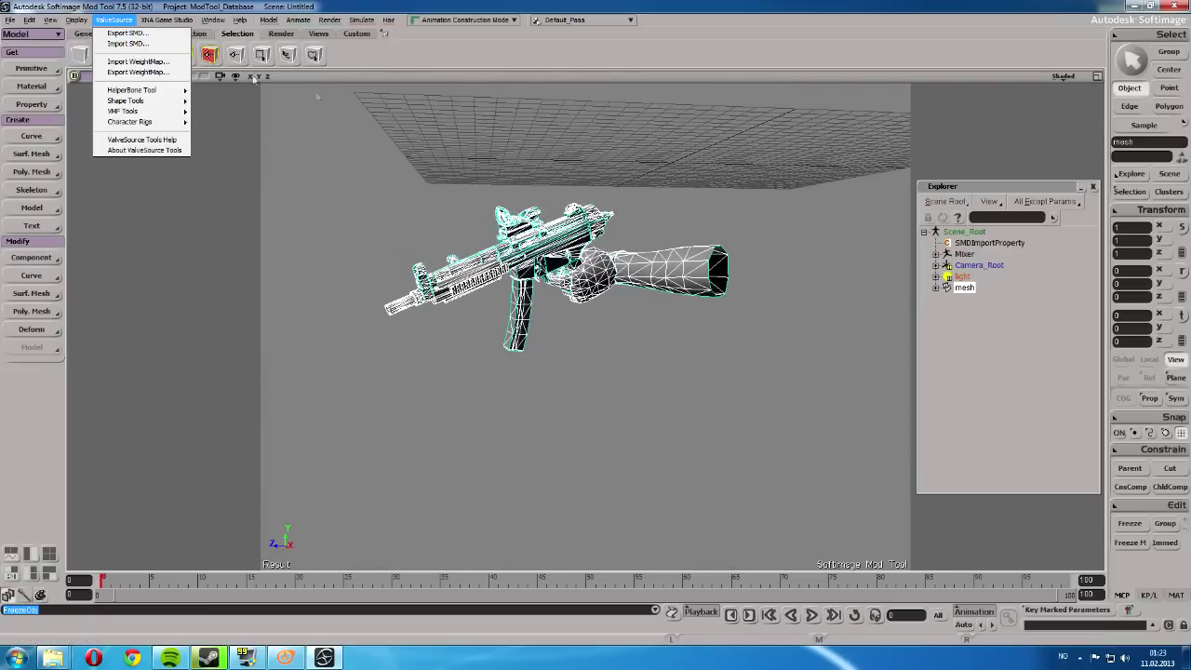
Start ValveSource Export SMD and turn off all three bone-cleanup options
left_click(819, 242)
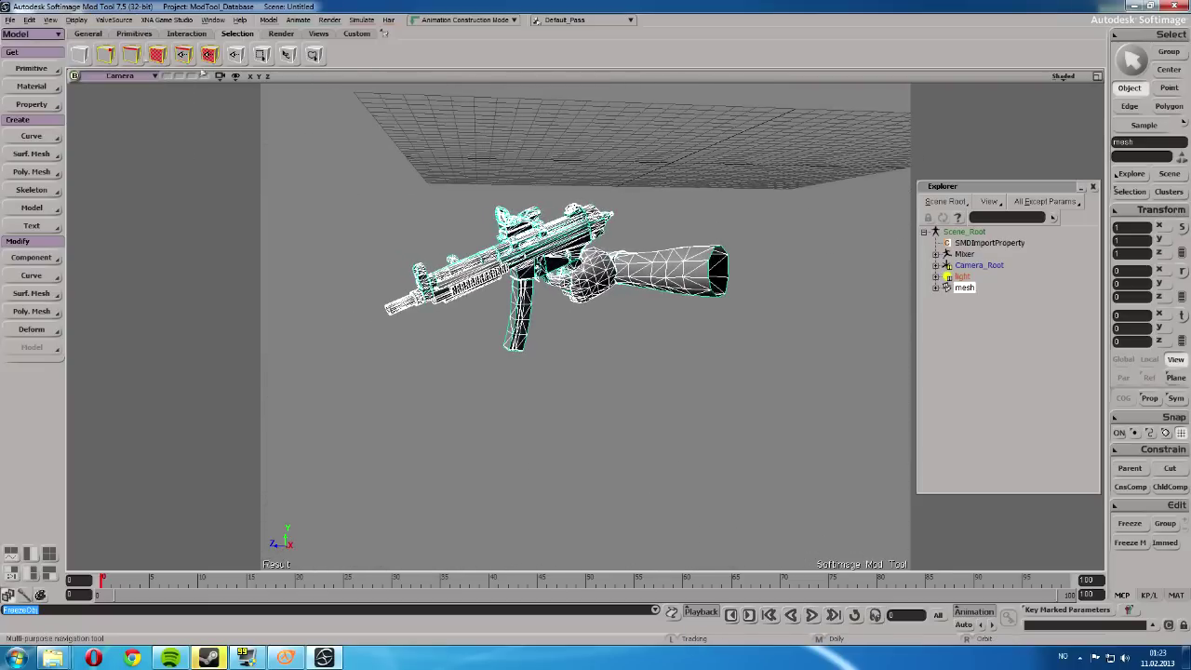
left_click(114, 20)
left_click(125, 40)
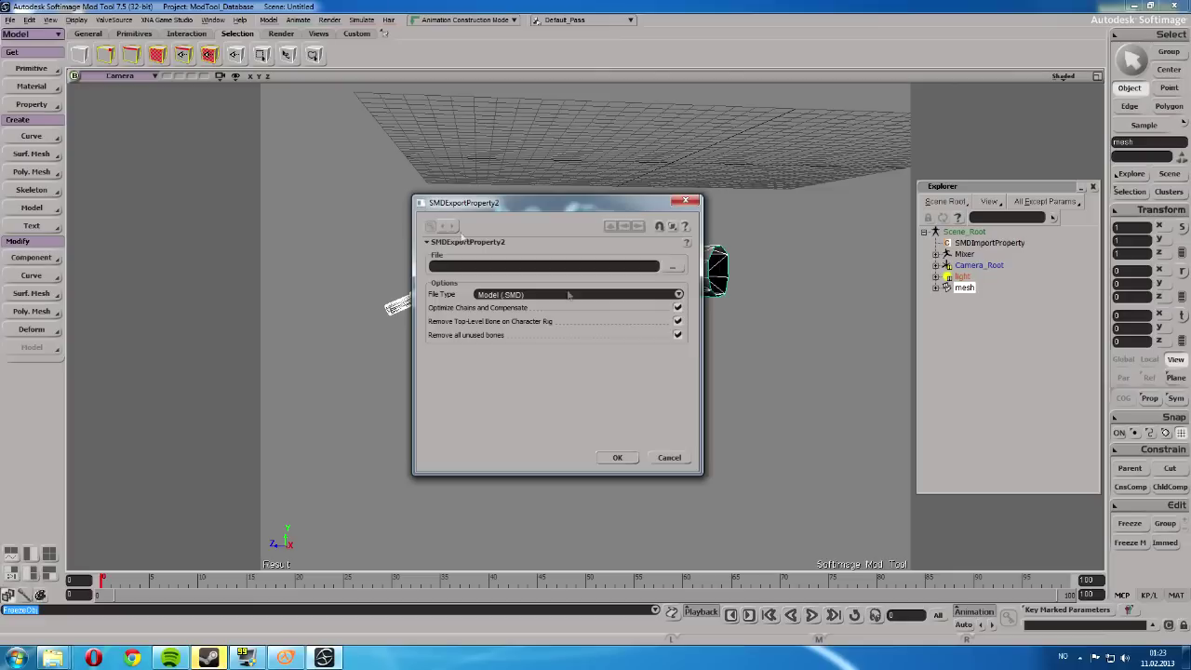
left_click(677, 307)
left_click(677, 321)
left_click(678, 335)
Export as Model SMD over mp5_reference.smd in MP5\test\v, confirming the replace
left_click(672, 267)
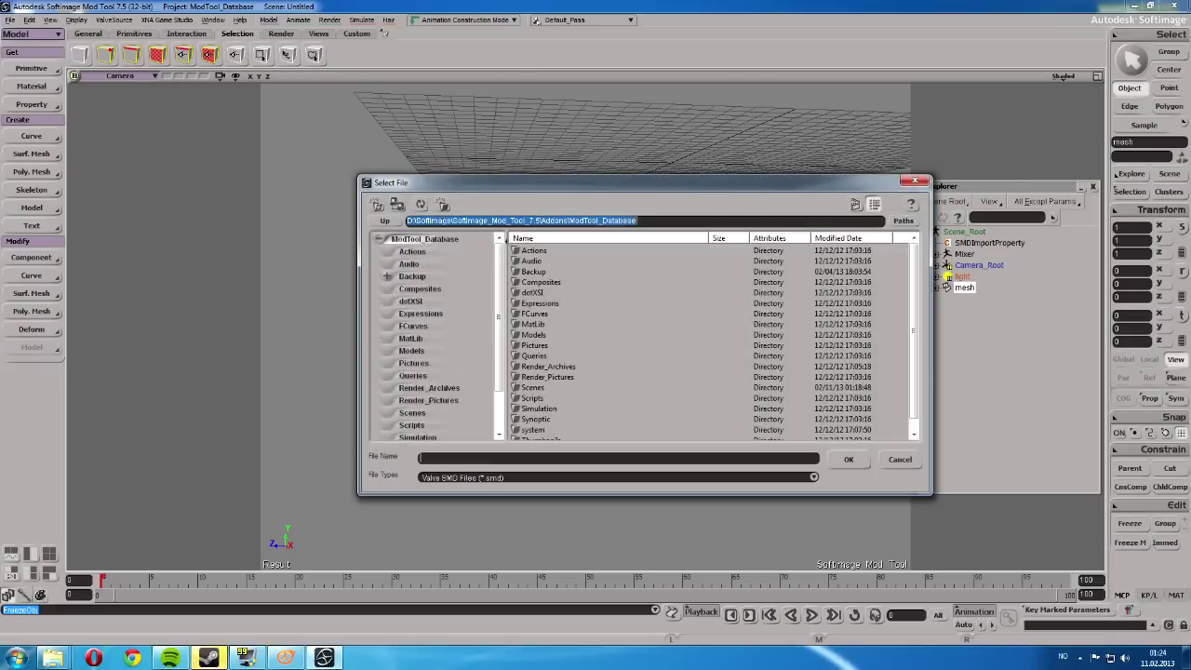
double_click(577, 272)
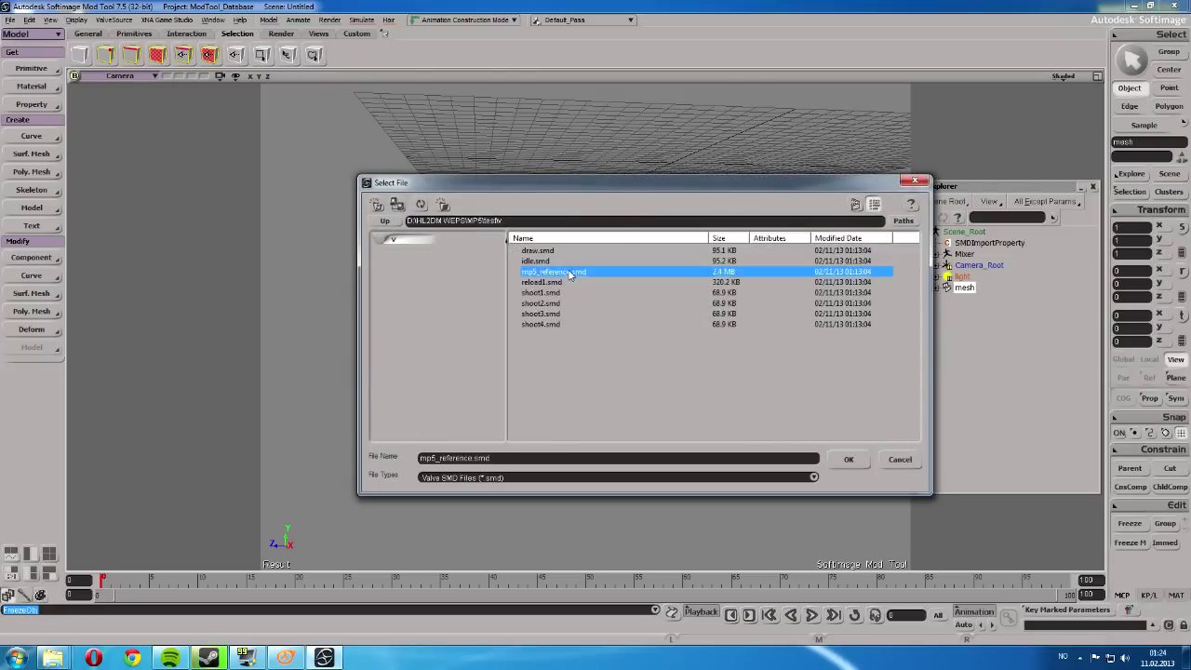
left_click(590, 368)
left_click(611, 454)
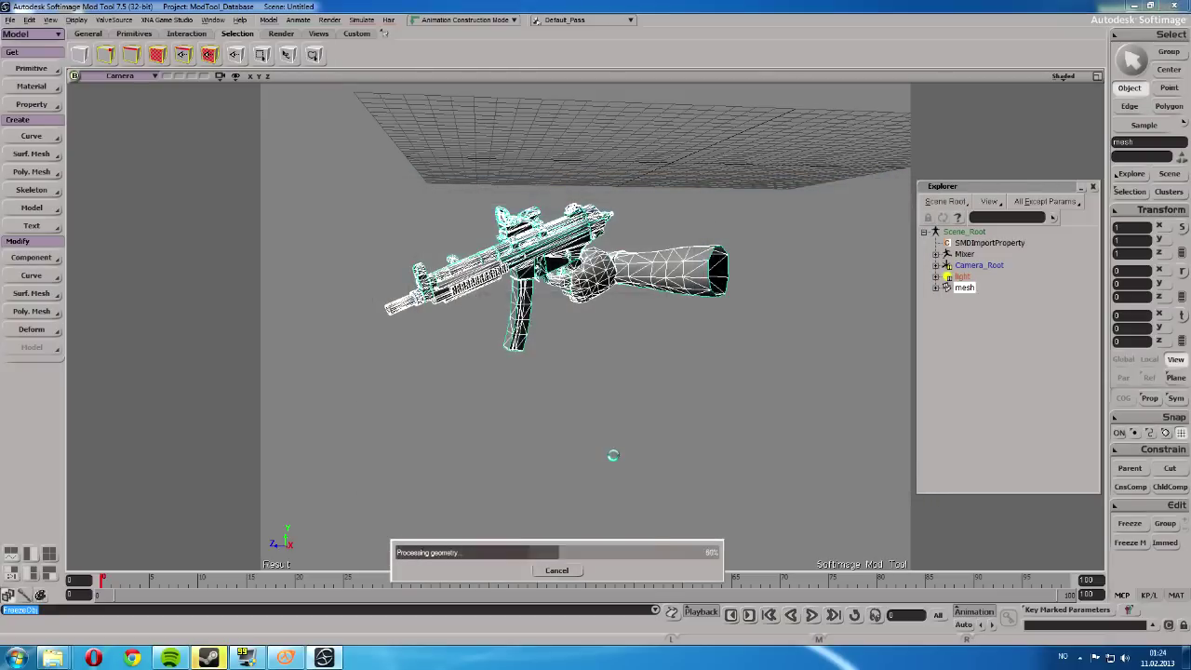
left_click(9, 19)
mouse_move(113, 20)
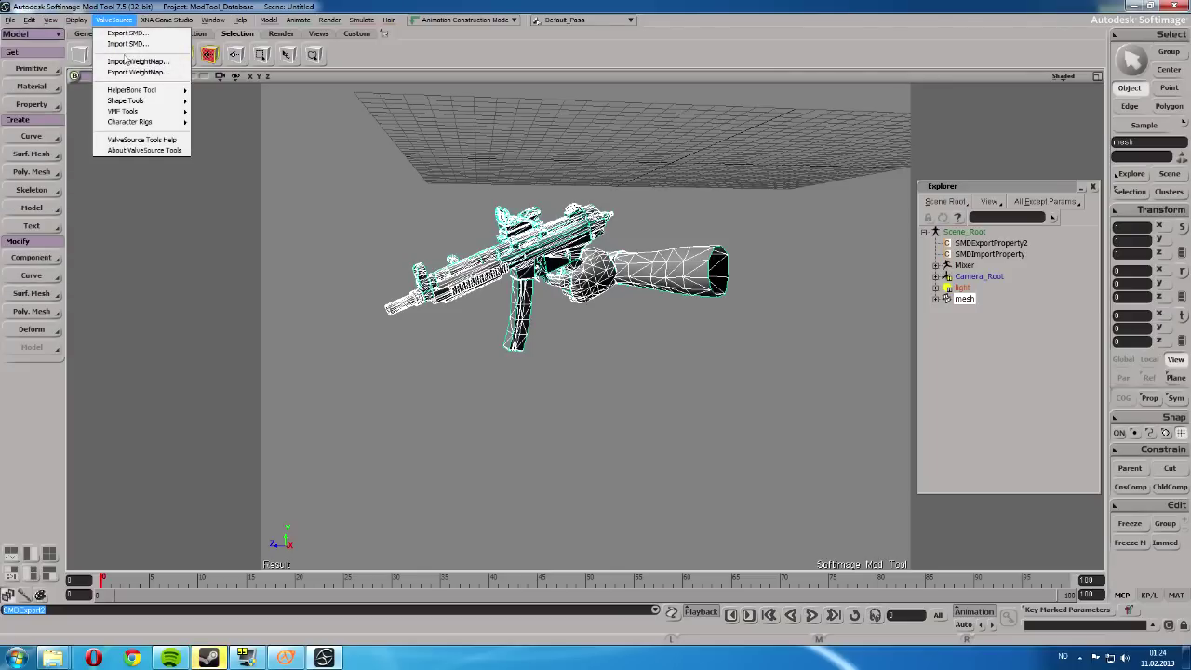
mouse_move(126, 90)
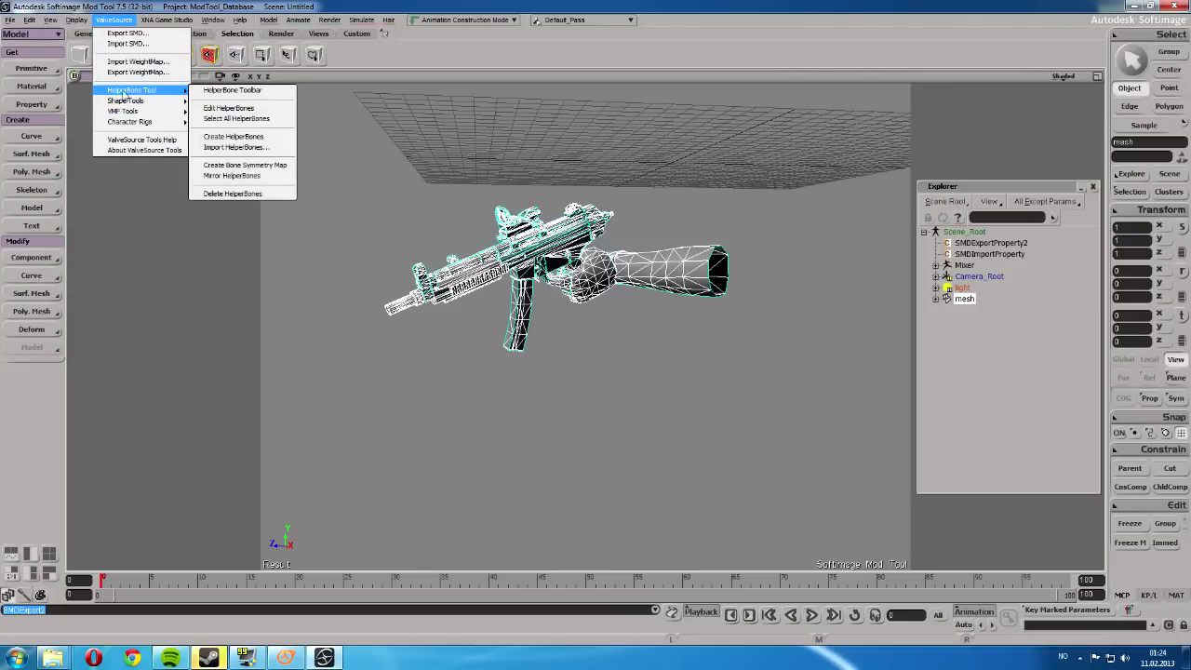
mouse_move(9, 19)
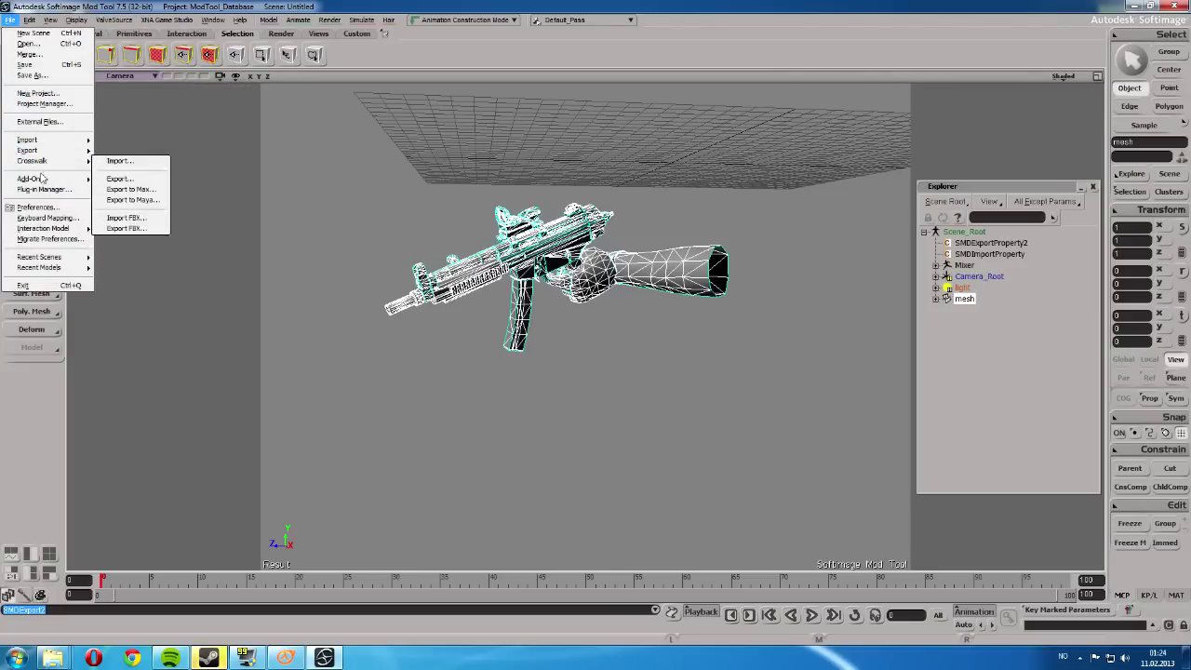
mouse_move(41, 178)
left_click(116, 180)
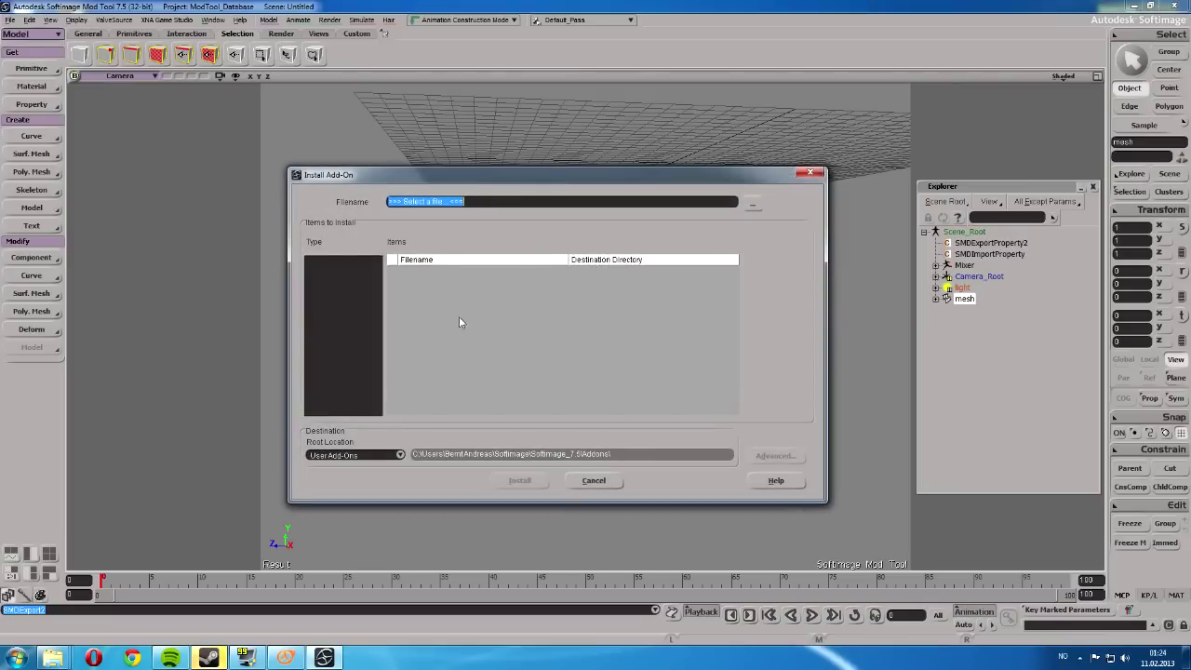
left_click(754, 204)
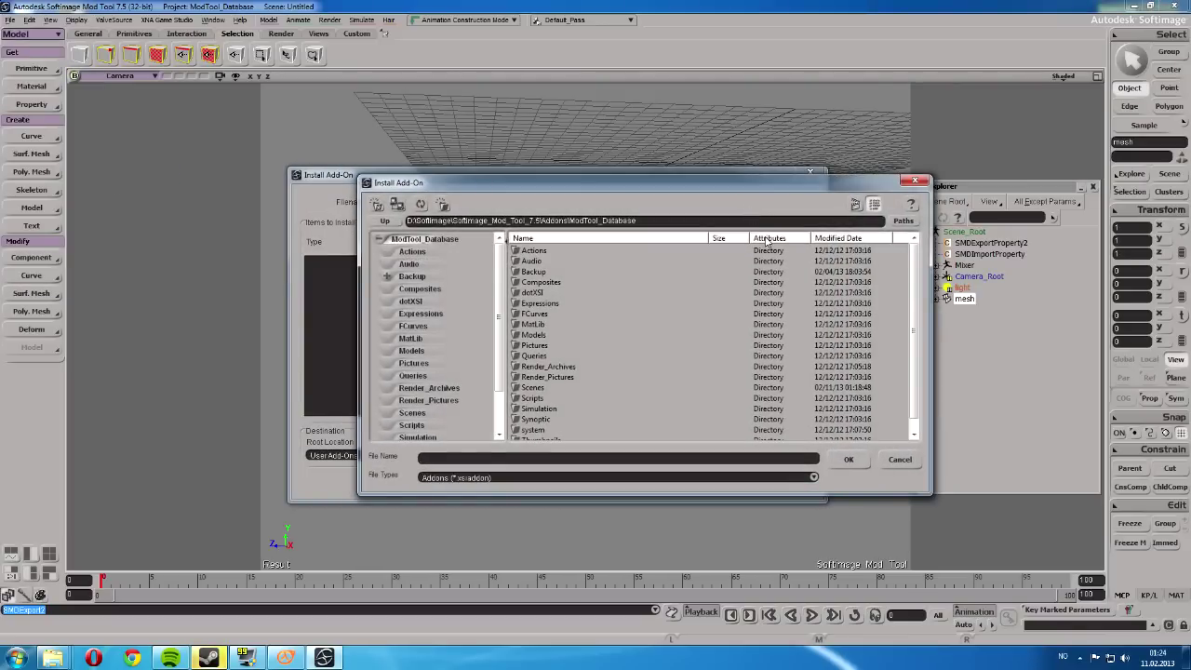
left_click(549, 347)
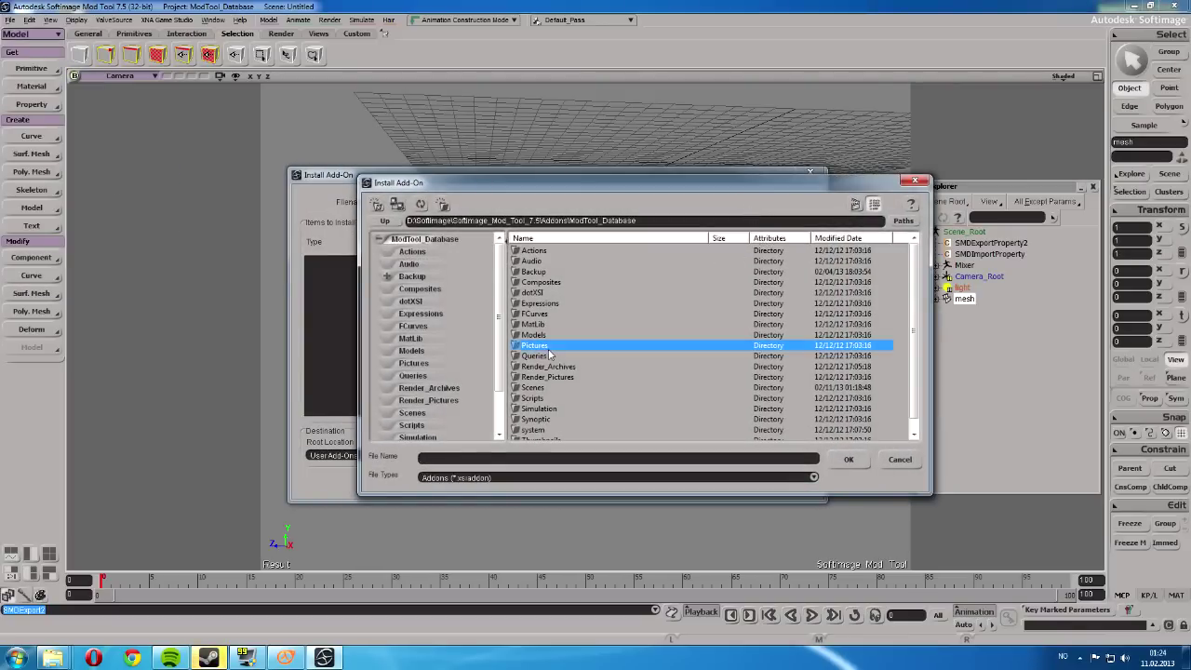
left_click(894, 459)
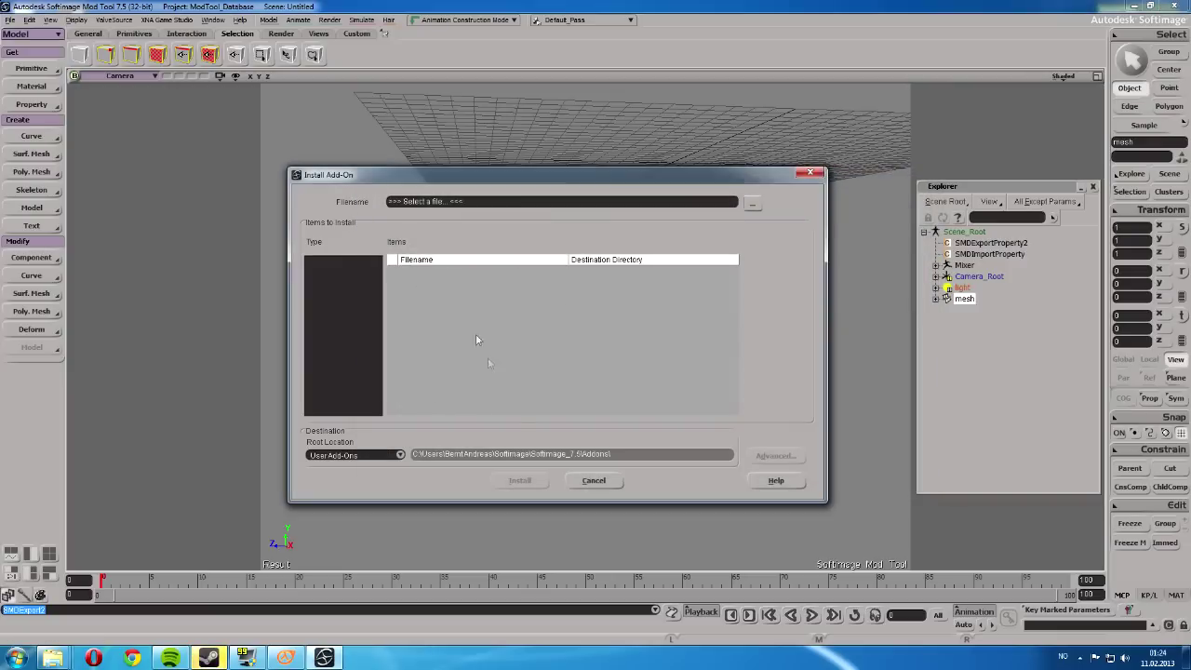
left_click(592, 481)
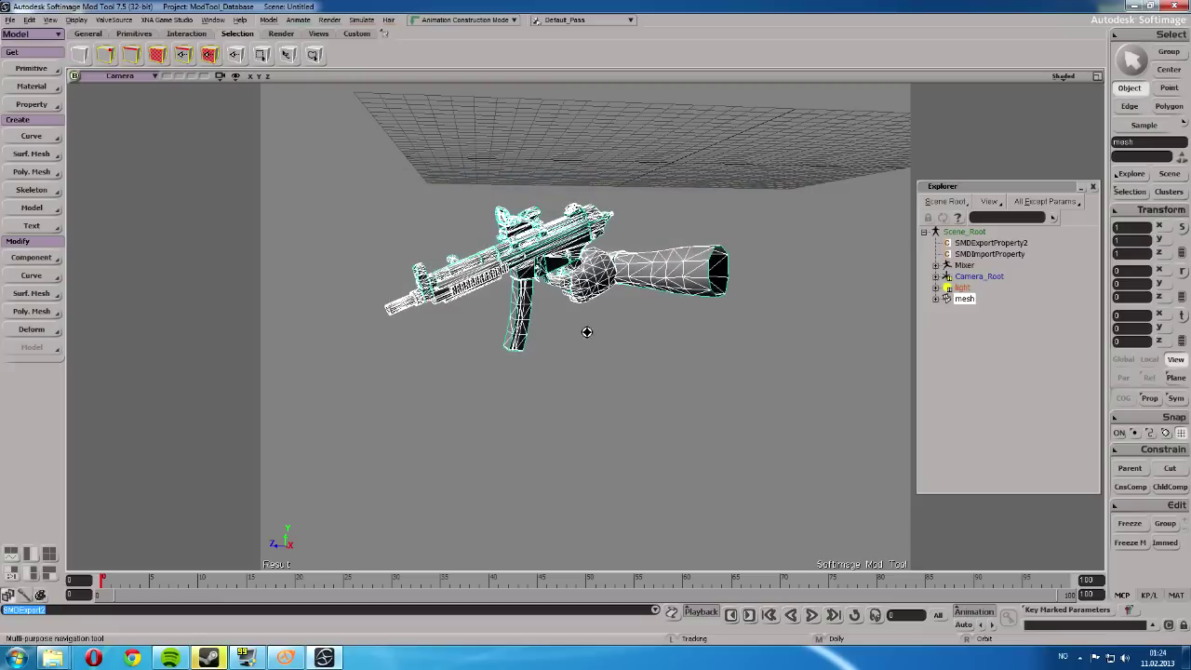
left_click(113, 19)
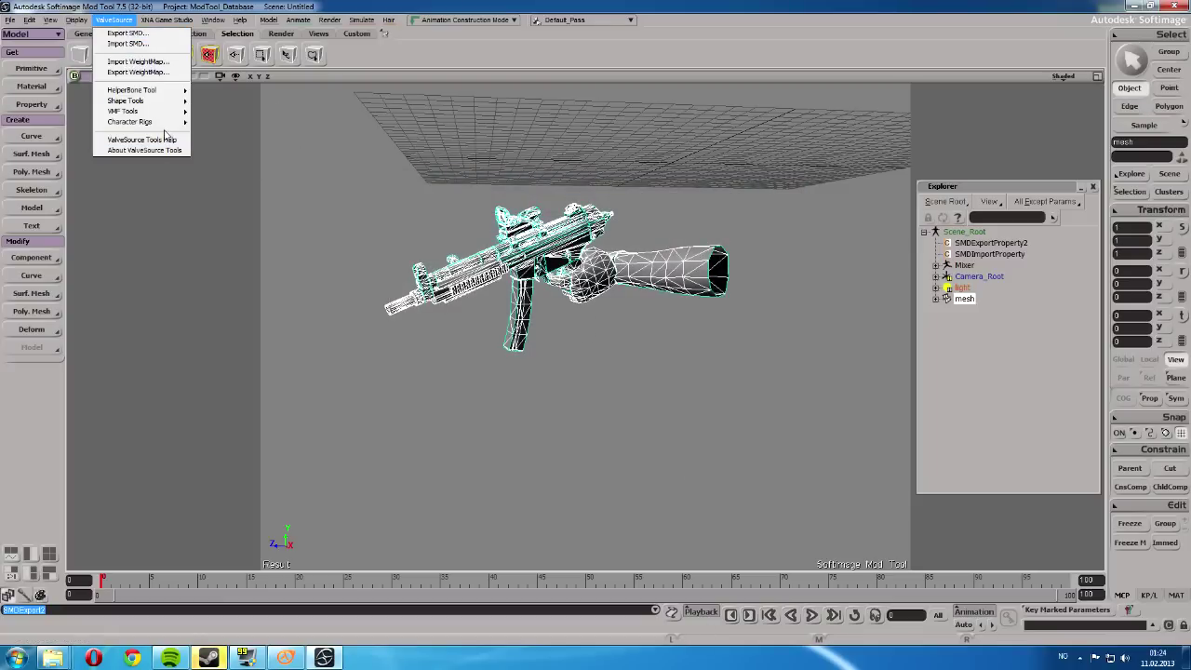
left_click(269, 192)
key("s")
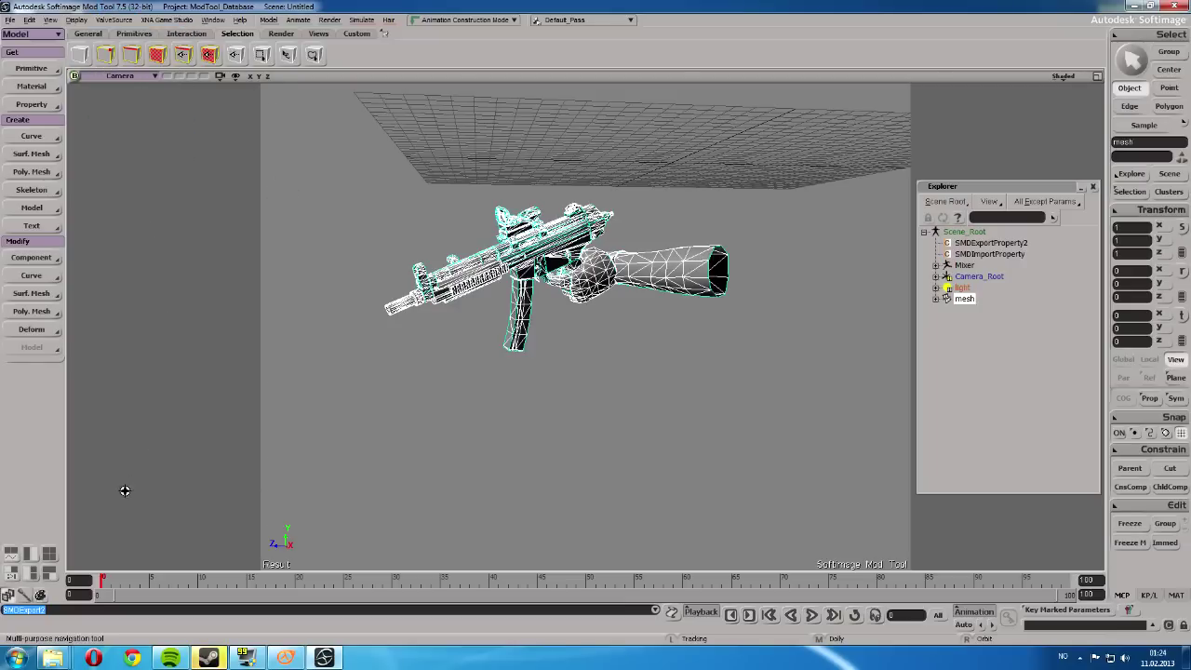
Bring the Mod Tool bin folder window forward from the taskbar and close it
mouse_move(60, 662)
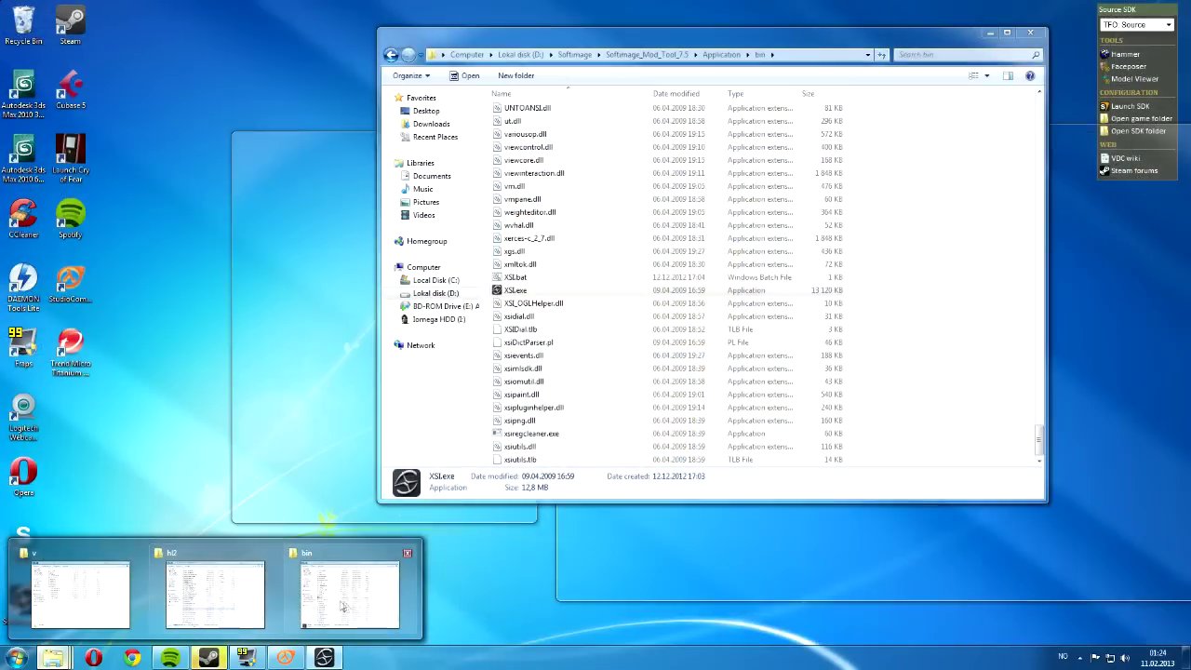
left_click(337, 590)
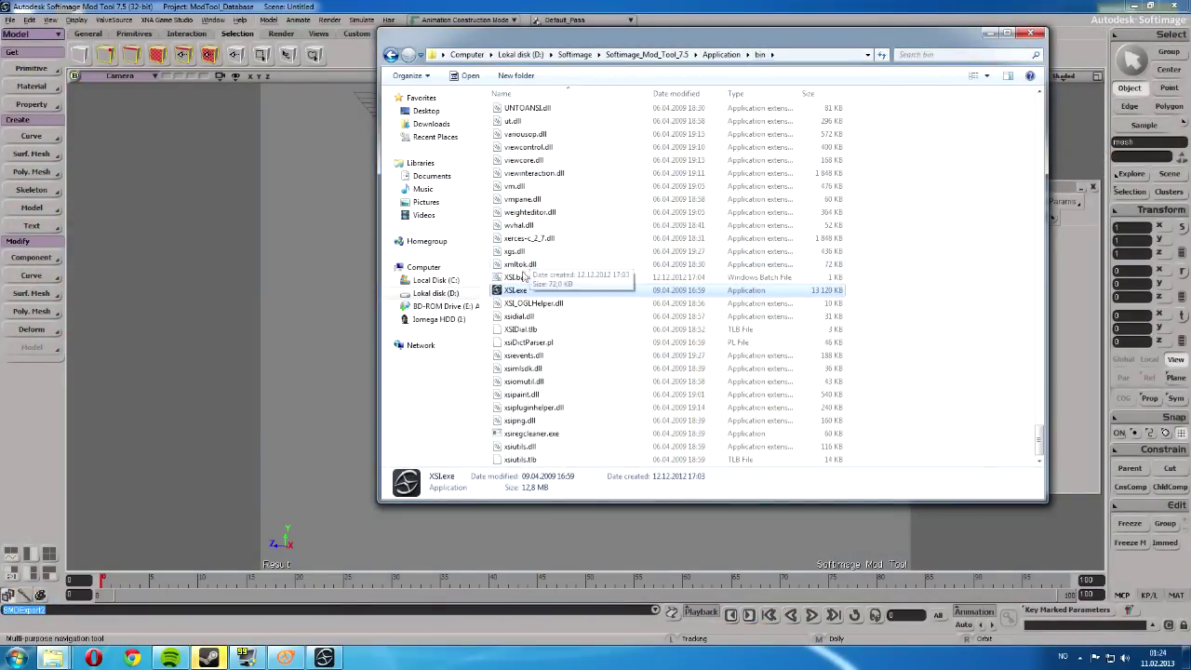
left_click(1030, 35)
Close the scene explorer panel and quit Softimage Mod Tool without saving the scene
left_click(1094, 186)
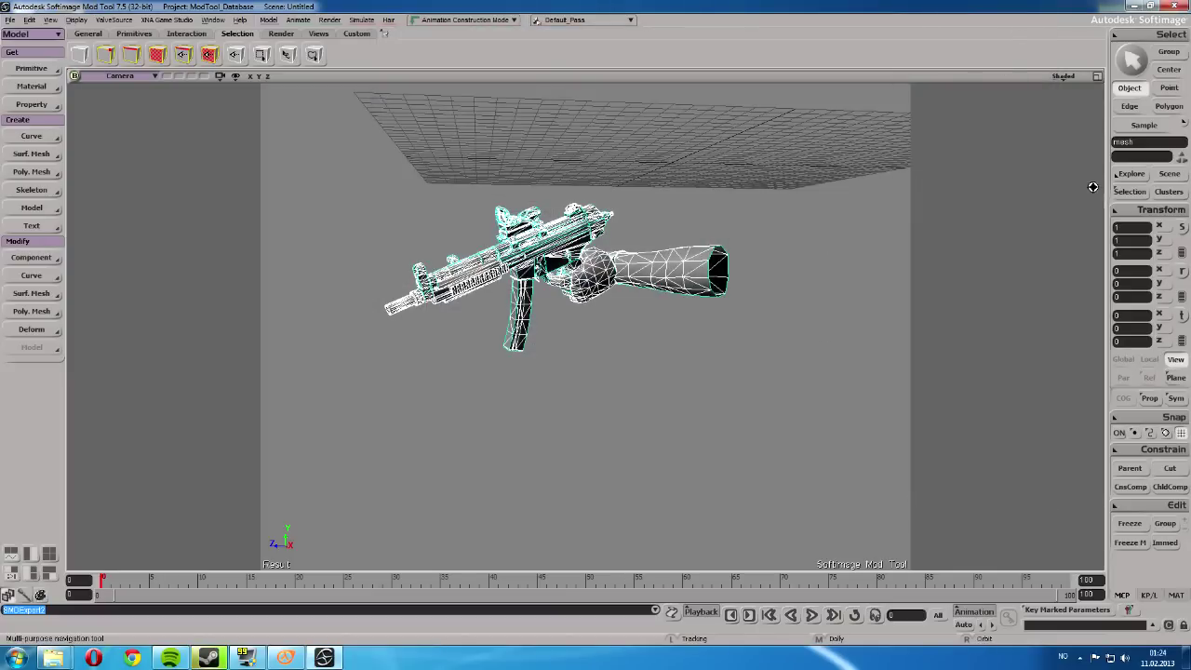
left_click(1175, 5)
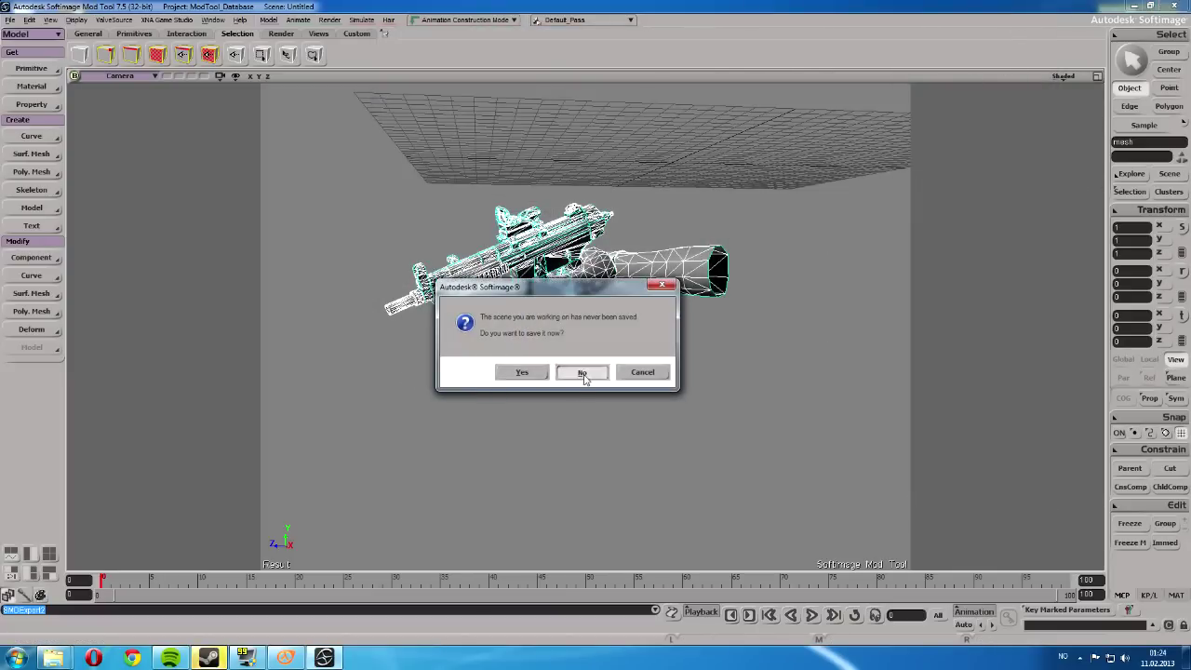
left_click(583, 372)
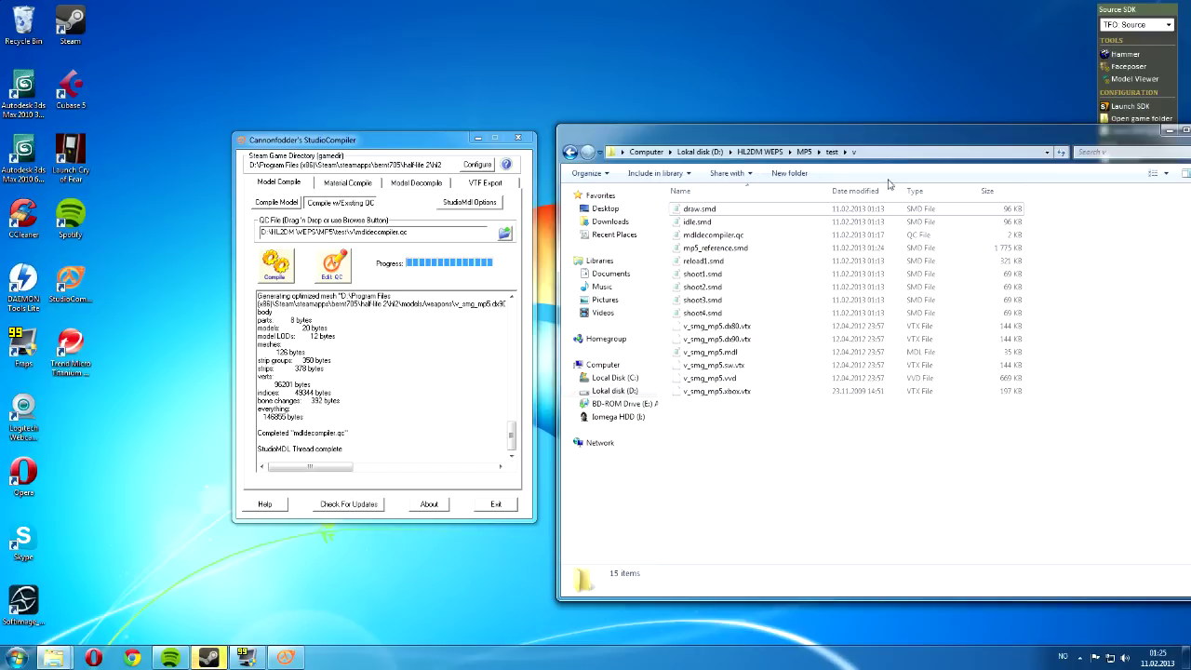
Browse the HKSMG2 weapon's models2, models and weapons folders under HL2DM WEPS
left_click(759, 152)
double_click(700, 222)
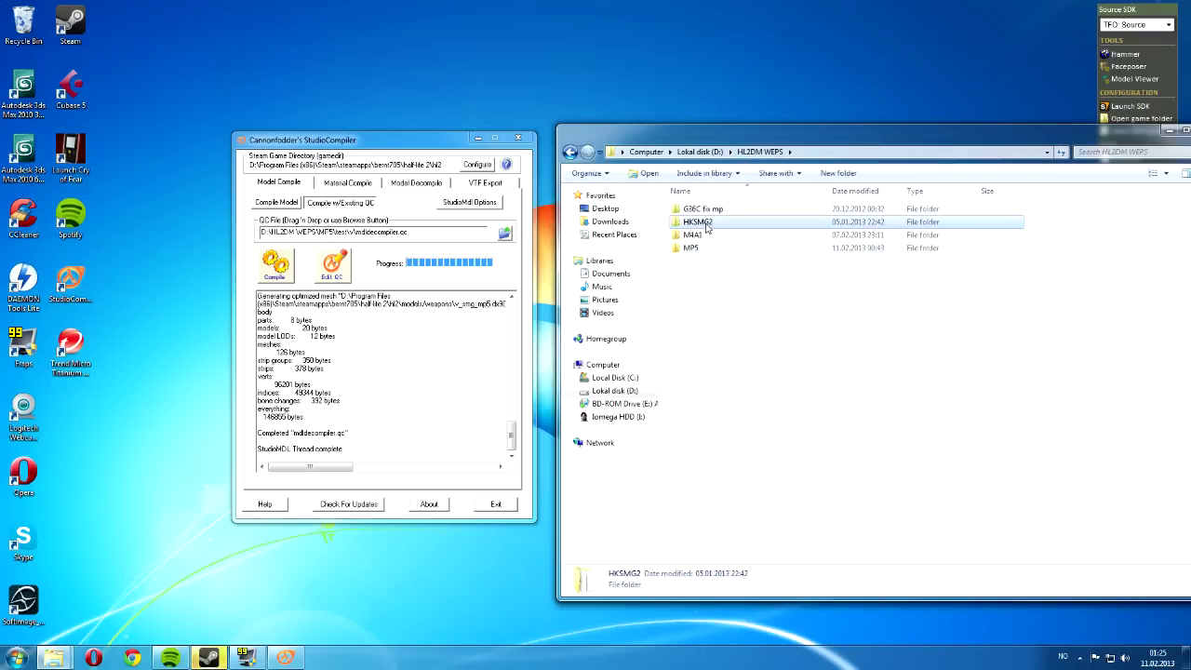
double_click(700, 249)
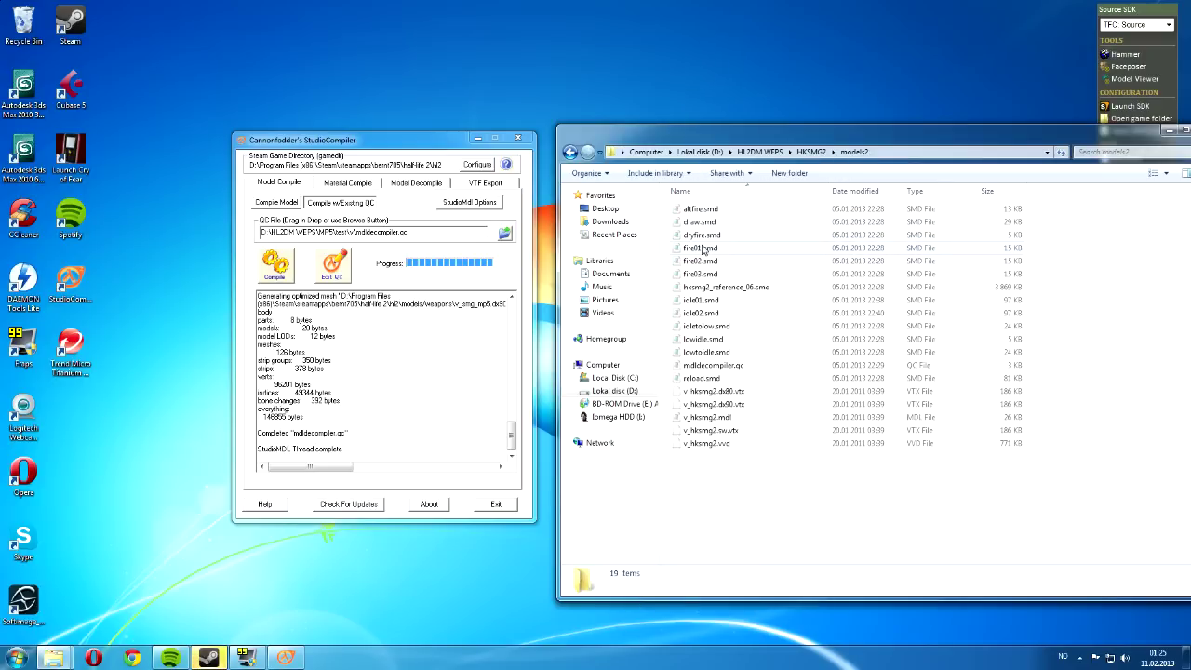
left_click(810, 152)
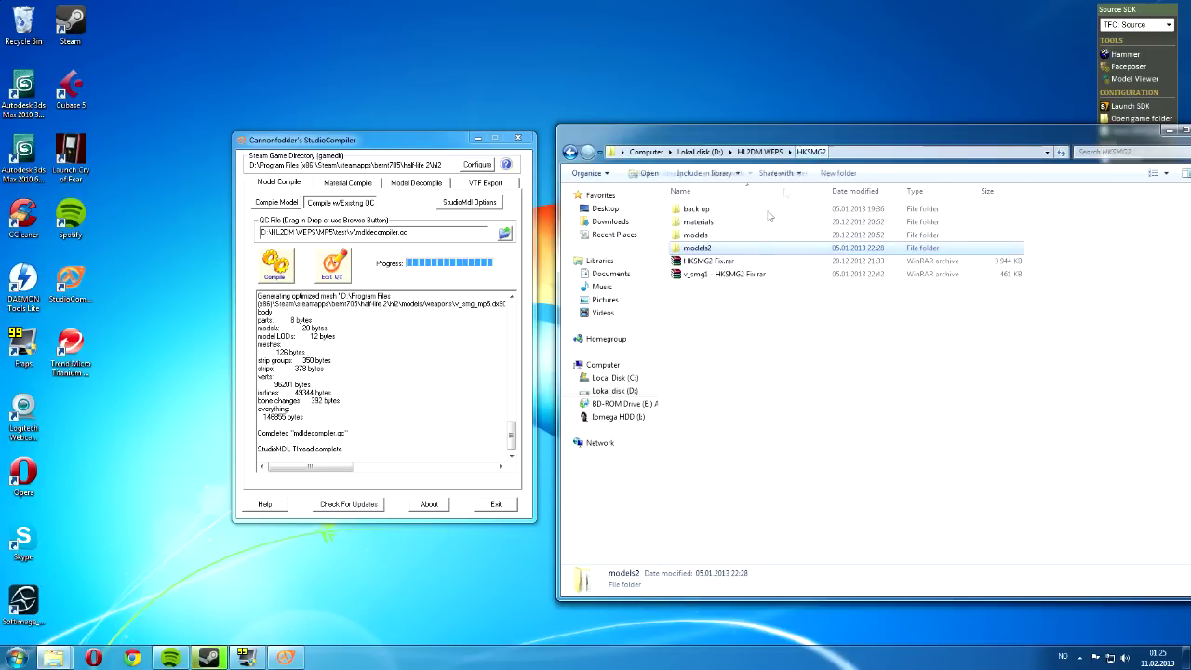
double_click(713, 235)
double_click(700, 210)
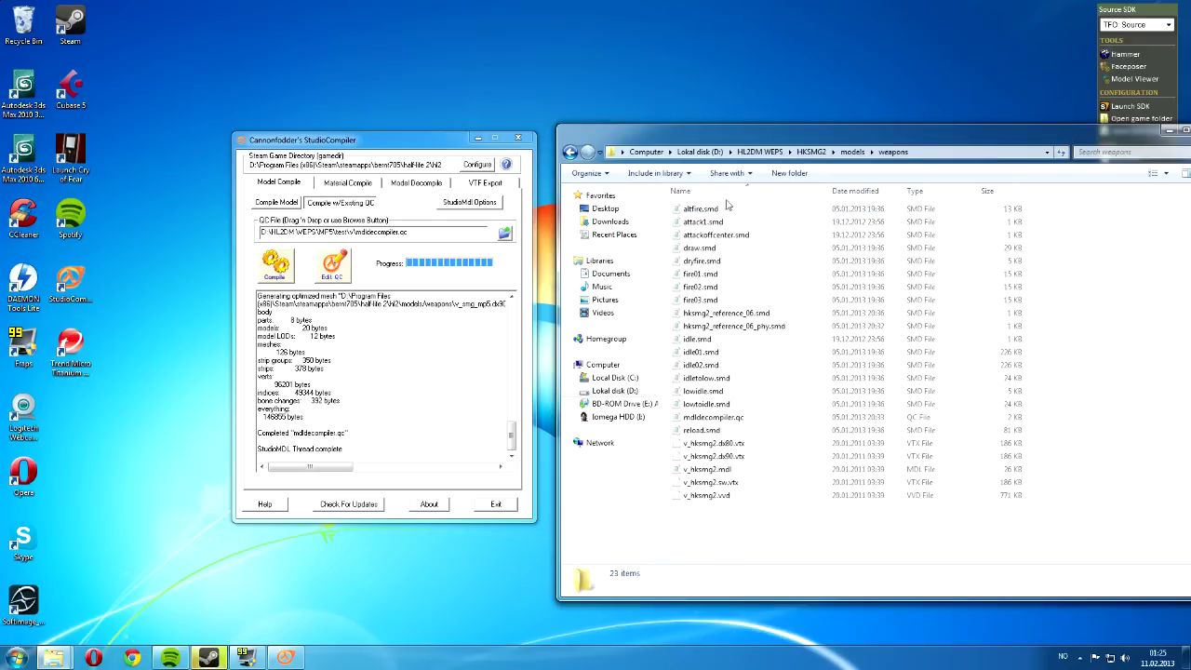
Go to G36C fix mp > models > weapons > wcomp and open mdldecompiler.qc in Notepad
left_click(759, 152)
double_click(702, 208)
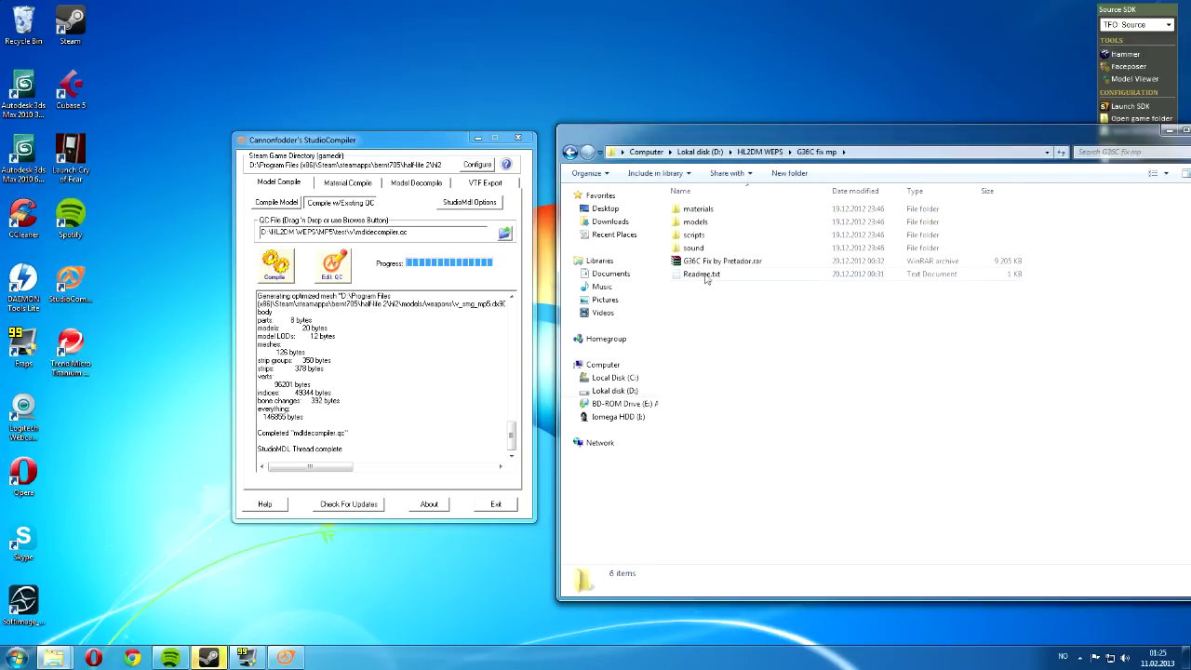
double_click(709, 224)
double_click(698, 208)
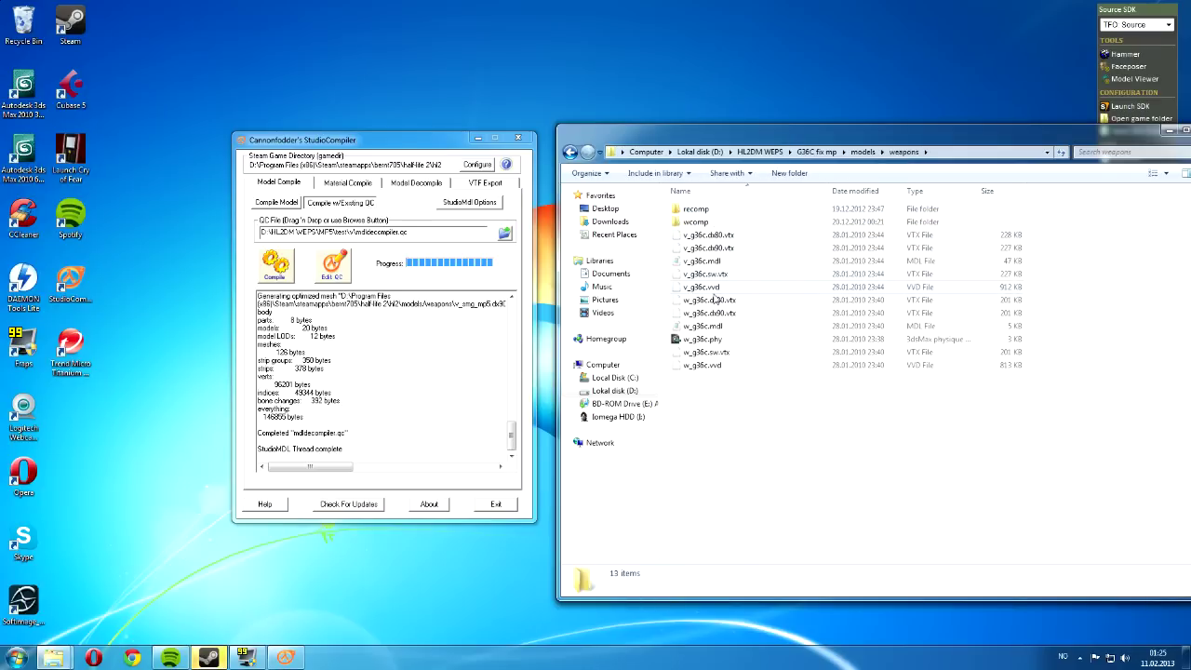
double_click(717, 223)
double_click(724, 248)
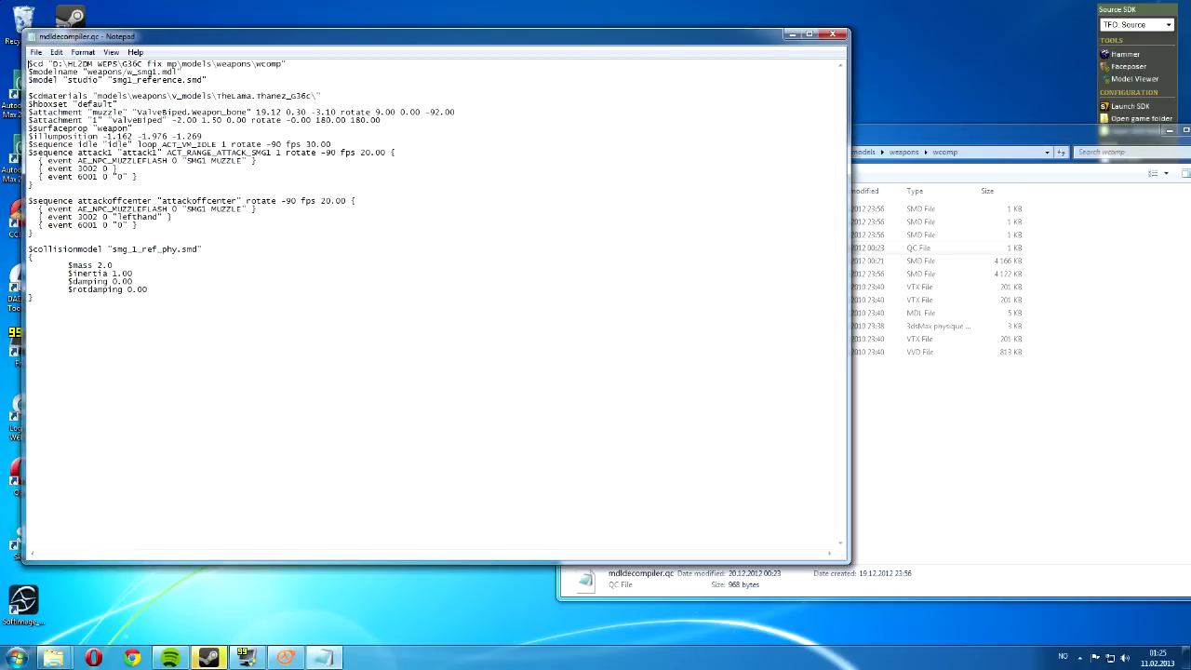
Highlight the collision model file smg_1_ref_phy.smd and the whole $collisionmodel block
left_click_drag(412, 44, 693, 77)
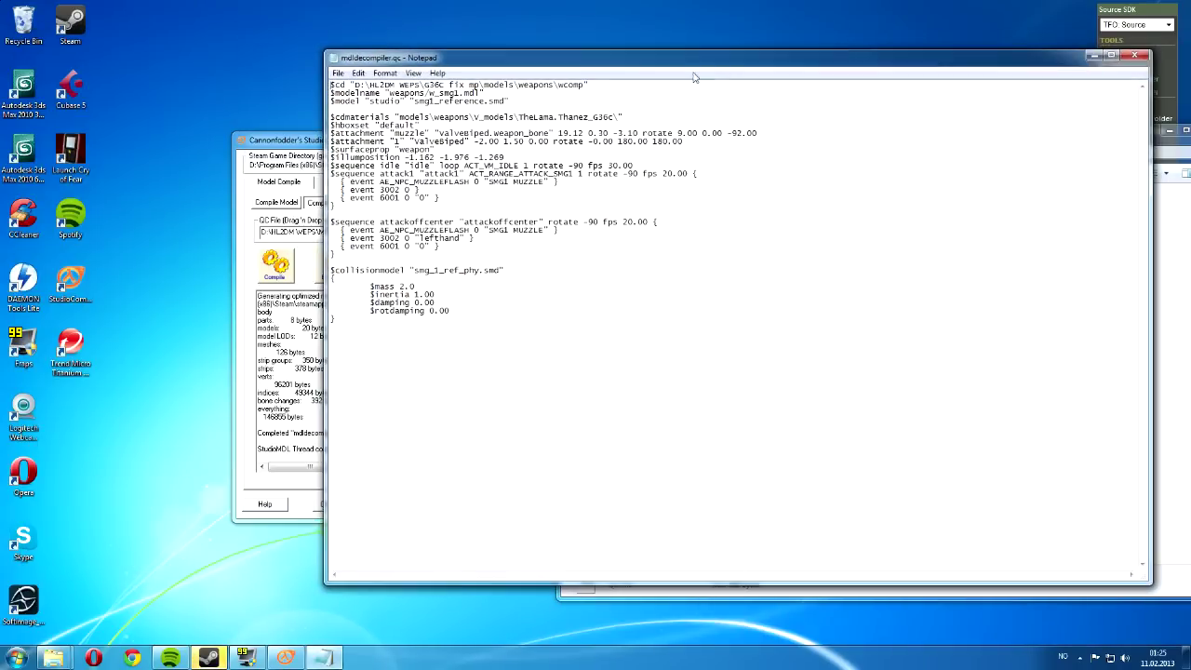
left_click_drag(505, 270, 414, 270)
left_click(350, 271)
left_click_drag(337, 318, 330, 270)
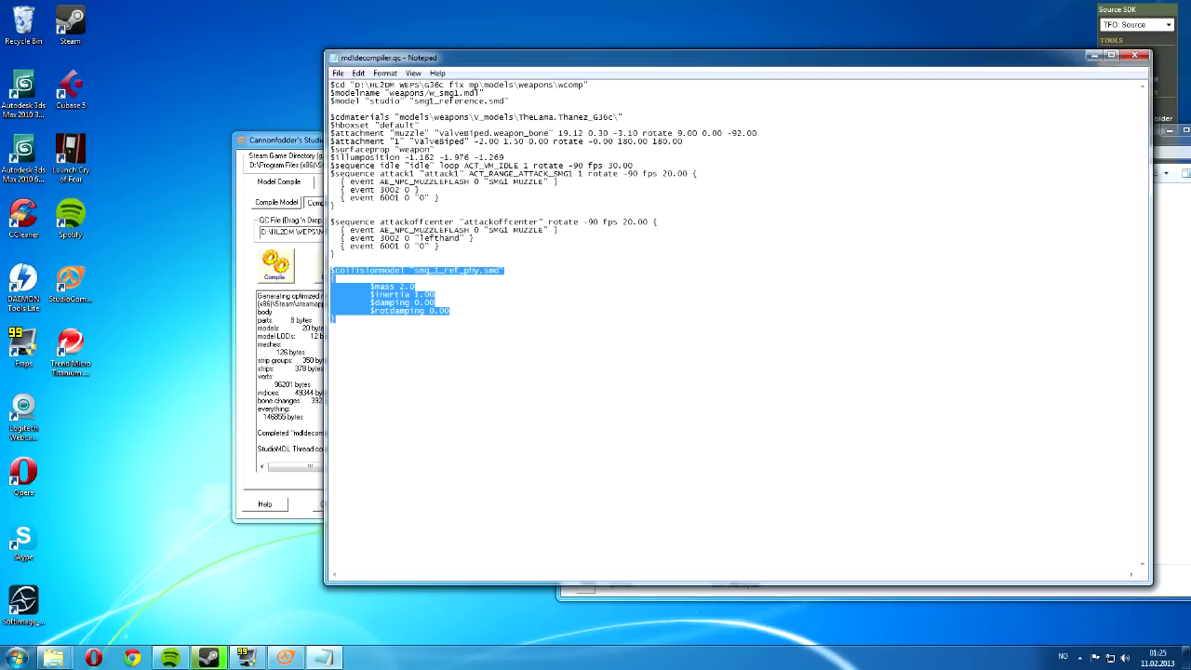
left_click(337, 319)
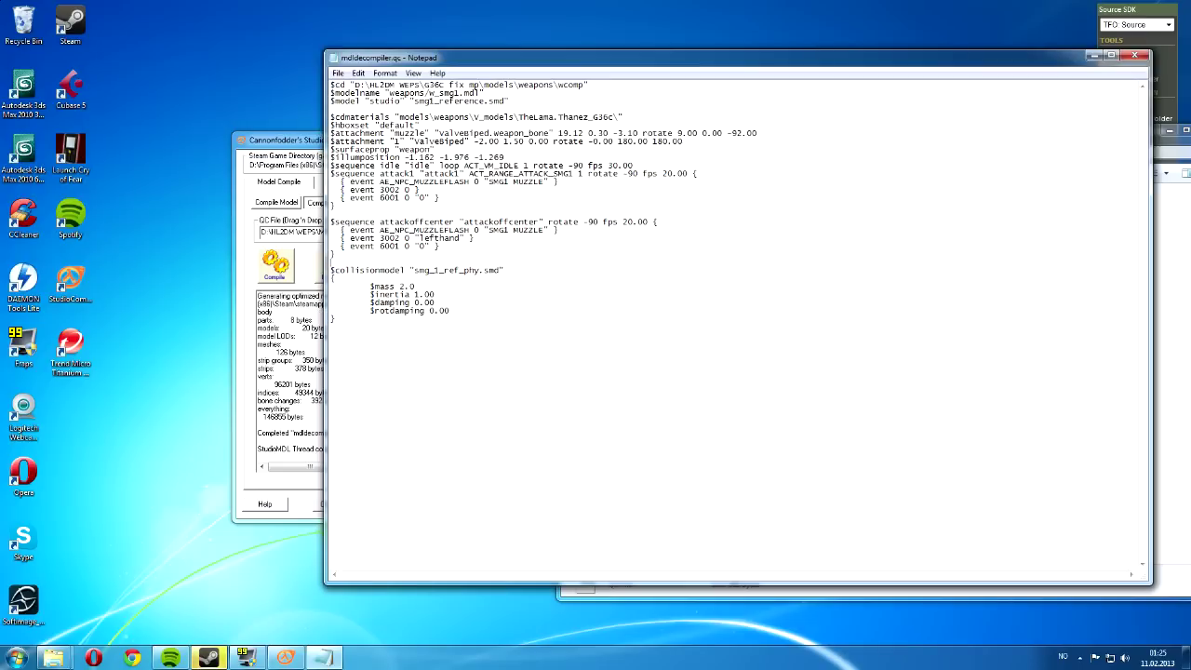
left_click_drag(337, 318, 331, 270)
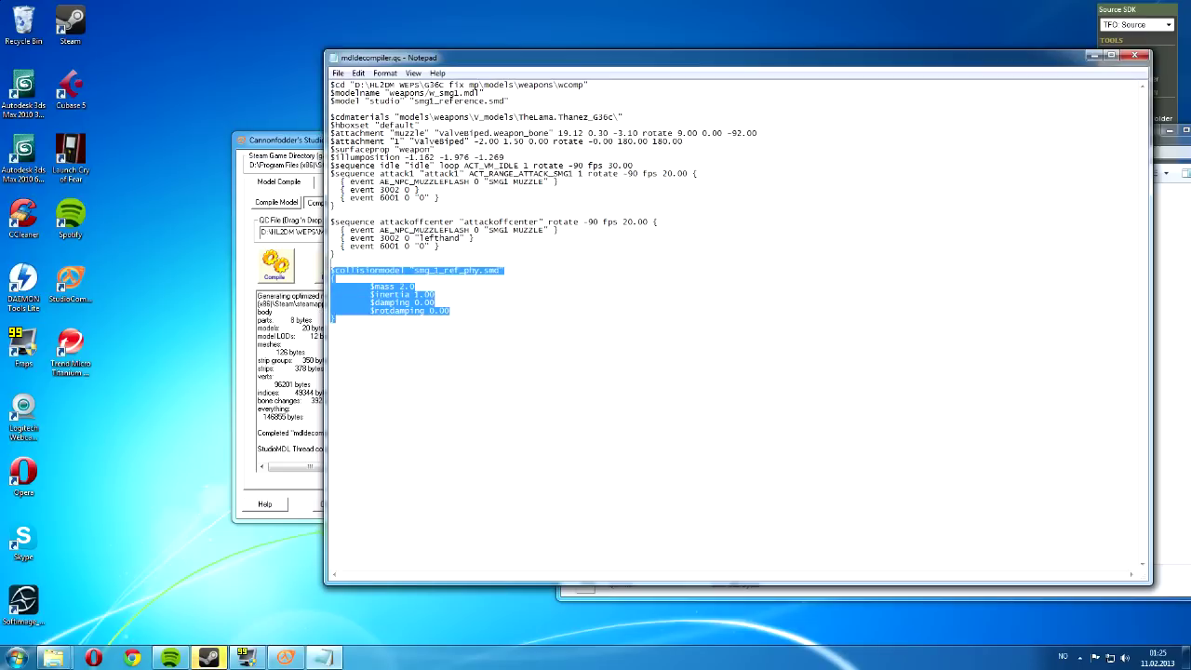
left_click(400, 287)
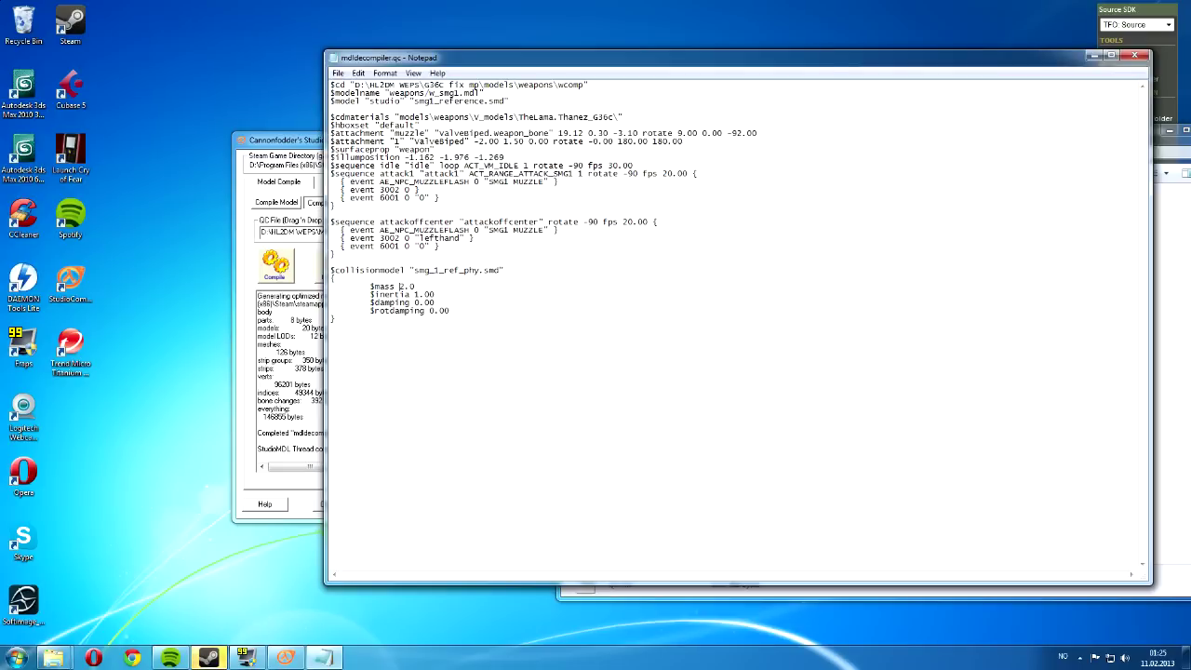
Highlight the $mass, $inertia, $damping and $rotdamping lines, then close the world-model QC
left_click_drag(451, 310, 330, 285)
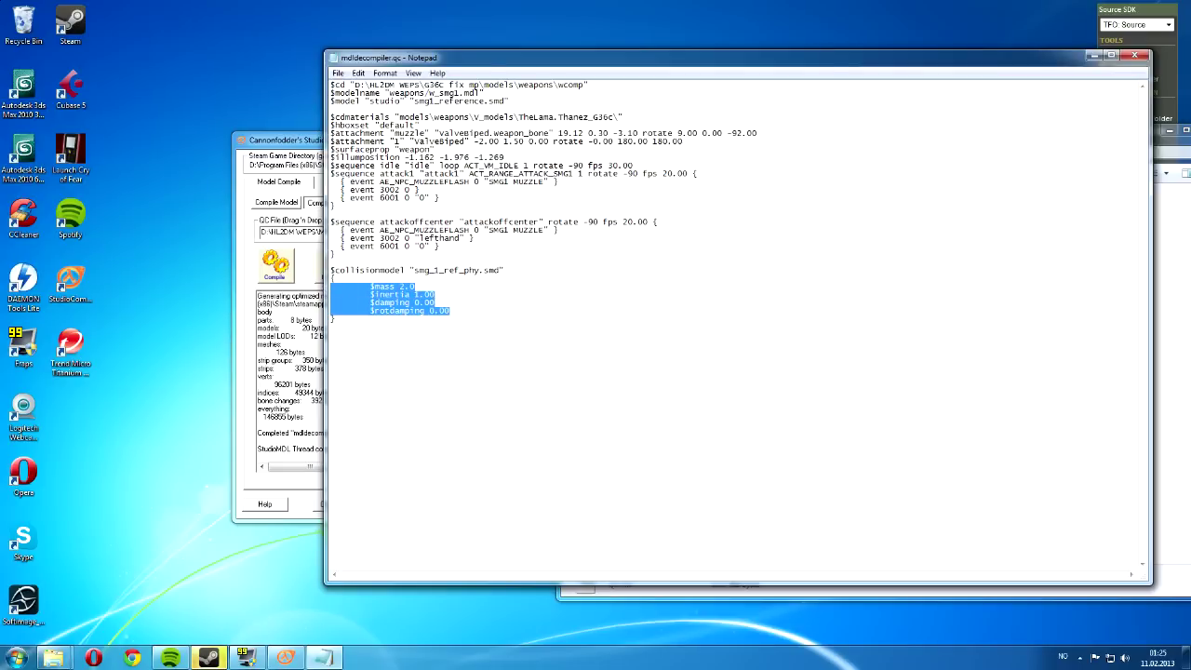
left_click(335, 318)
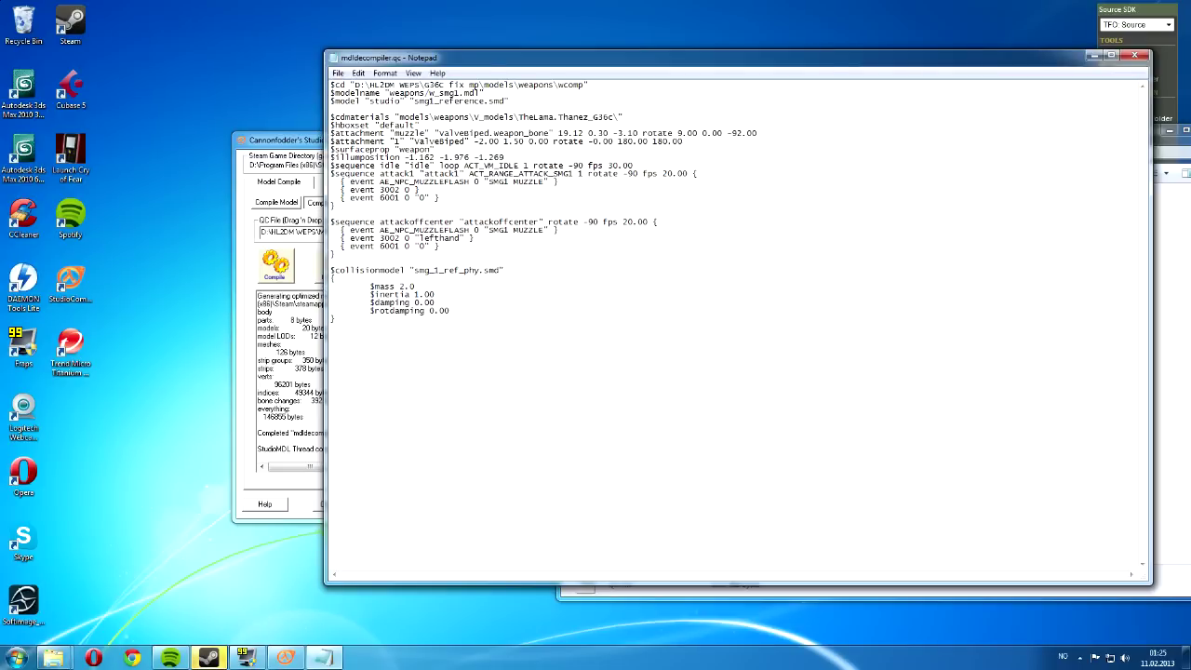
left_click_drag(335, 318, 332, 269)
left_click(450, 311)
left_click(1134, 57)
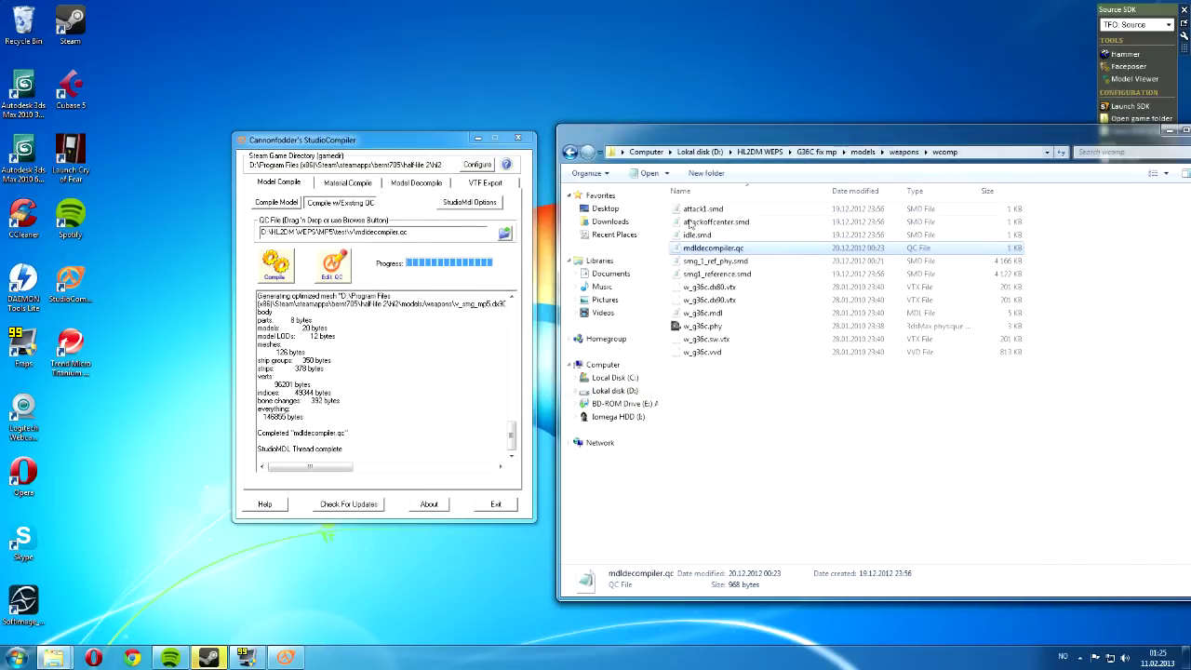
Go up to the weapons folder and open the recomp folder's mdldecompiler.qc in Notepad
left_click(754, 403)
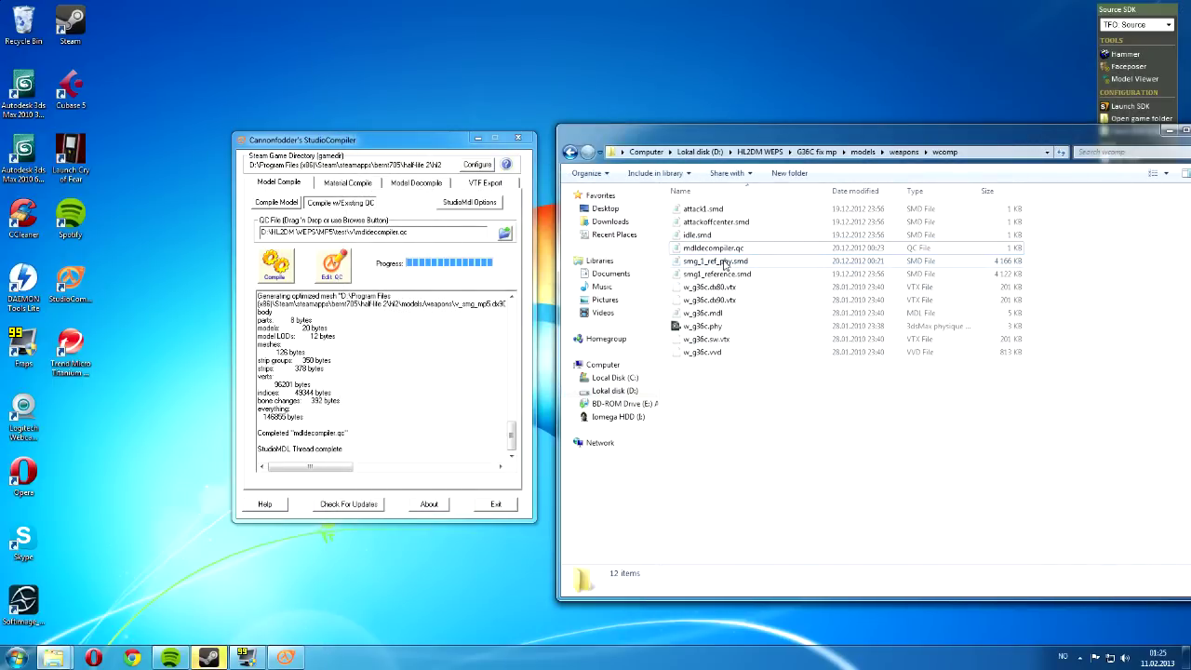
key("BackSpace")
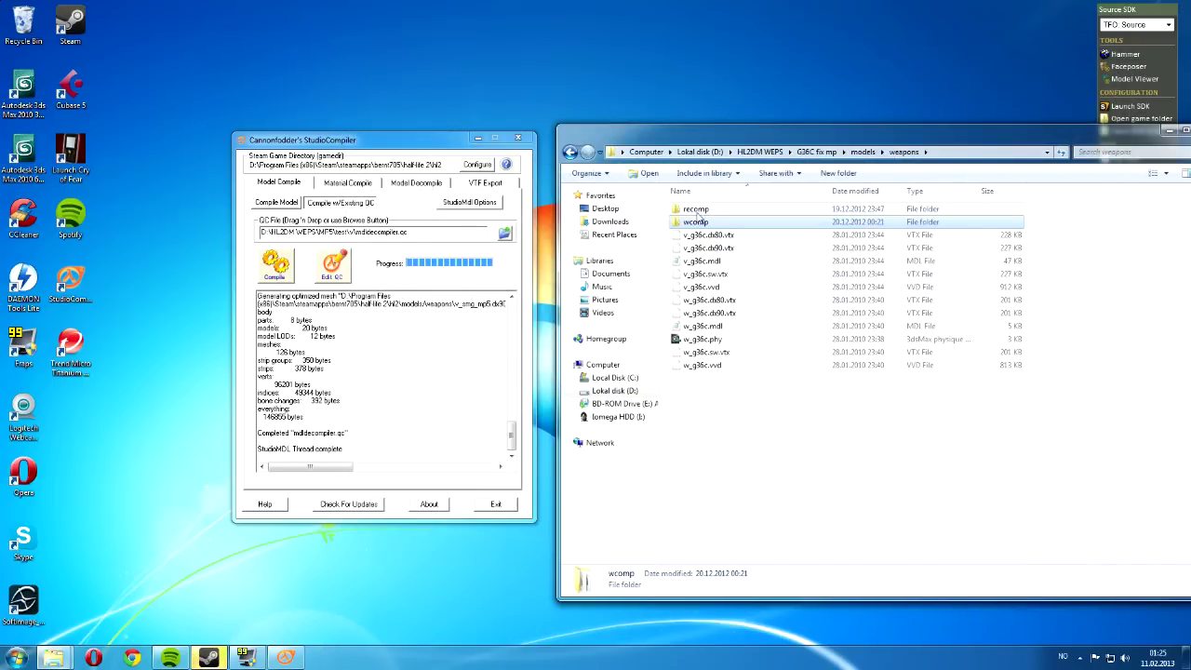
double_click(716, 210)
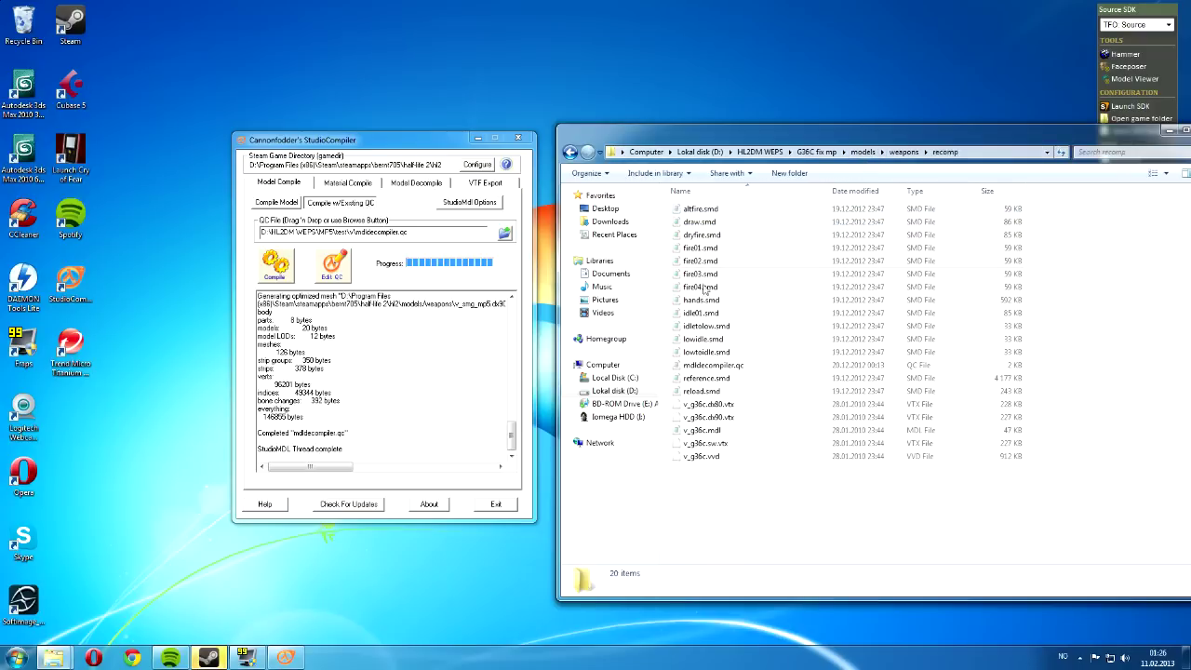
double_click(712, 365)
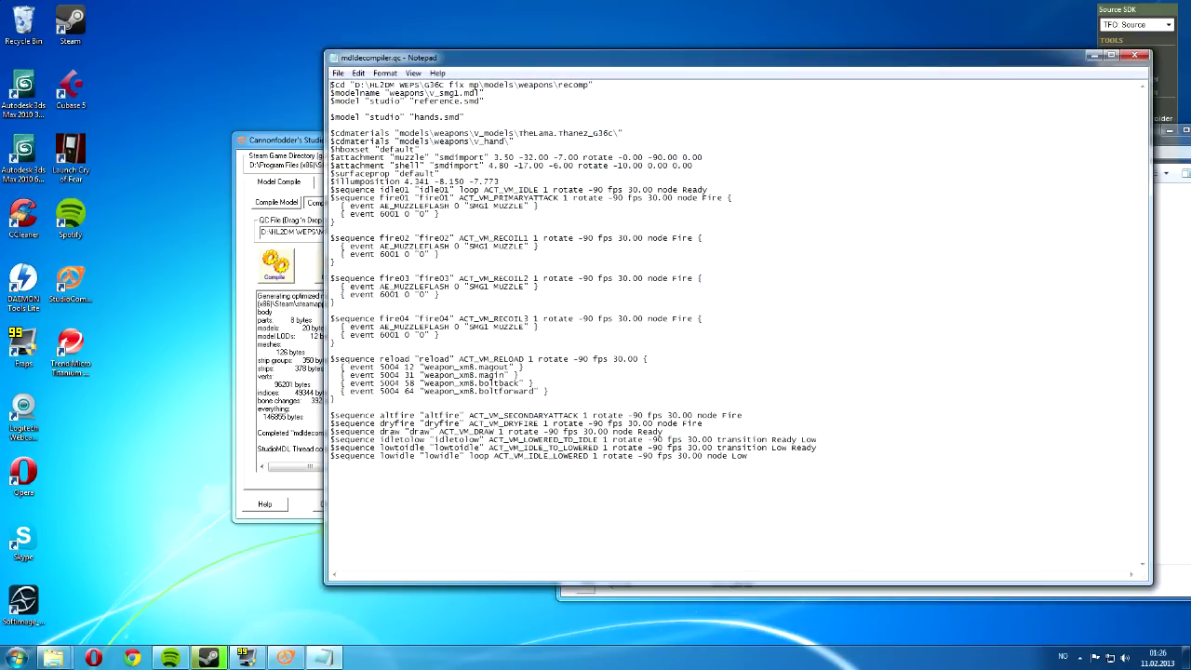
Highlight the fire03 AE_MUZZLEFLASH event lines and the $illumposition line in the script
left_click_drag(441, 287, 371, 287)
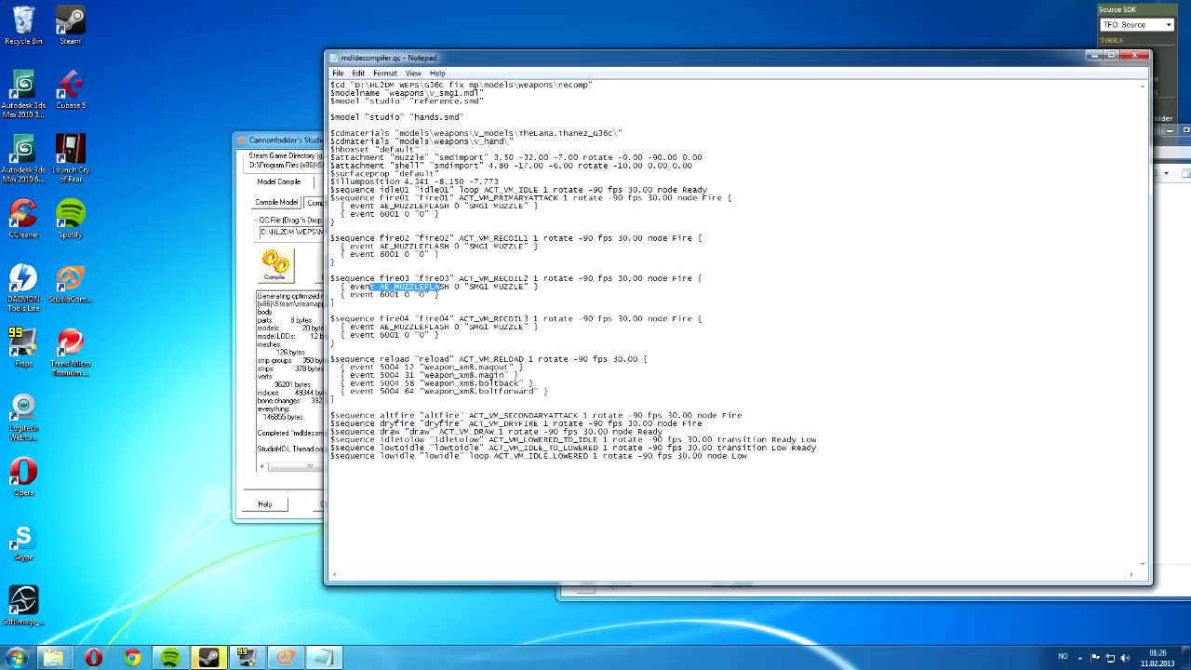
left_click_drag(525, 286, 350, 287)
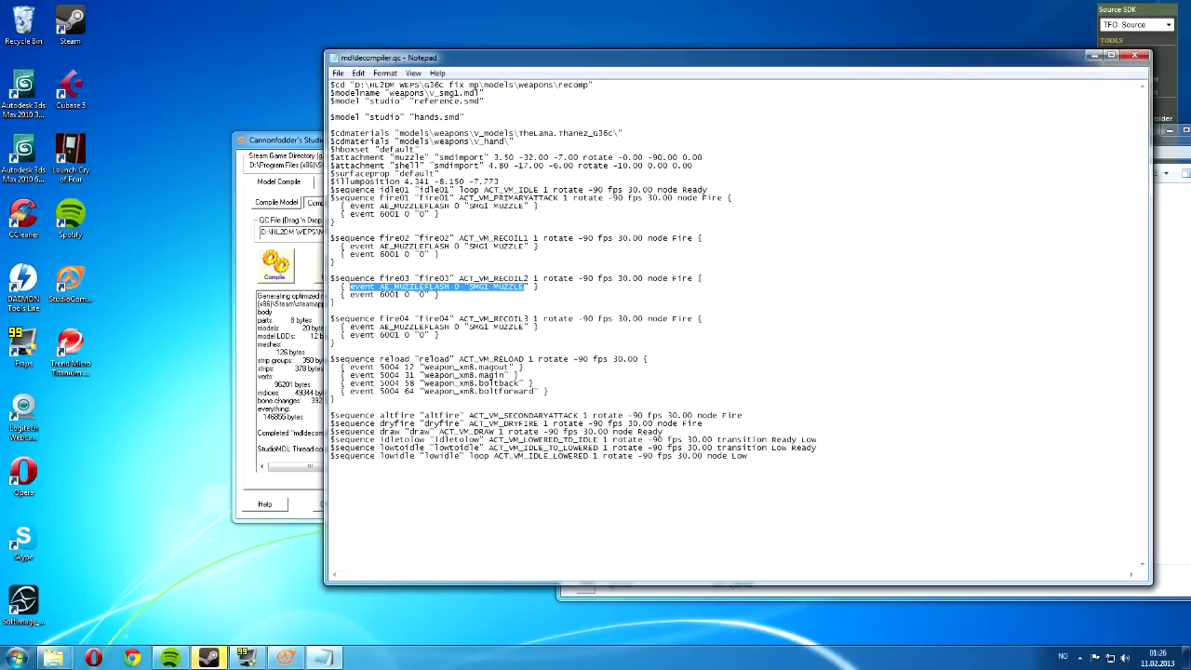
left_click_drag(439, 294, 313, 291)
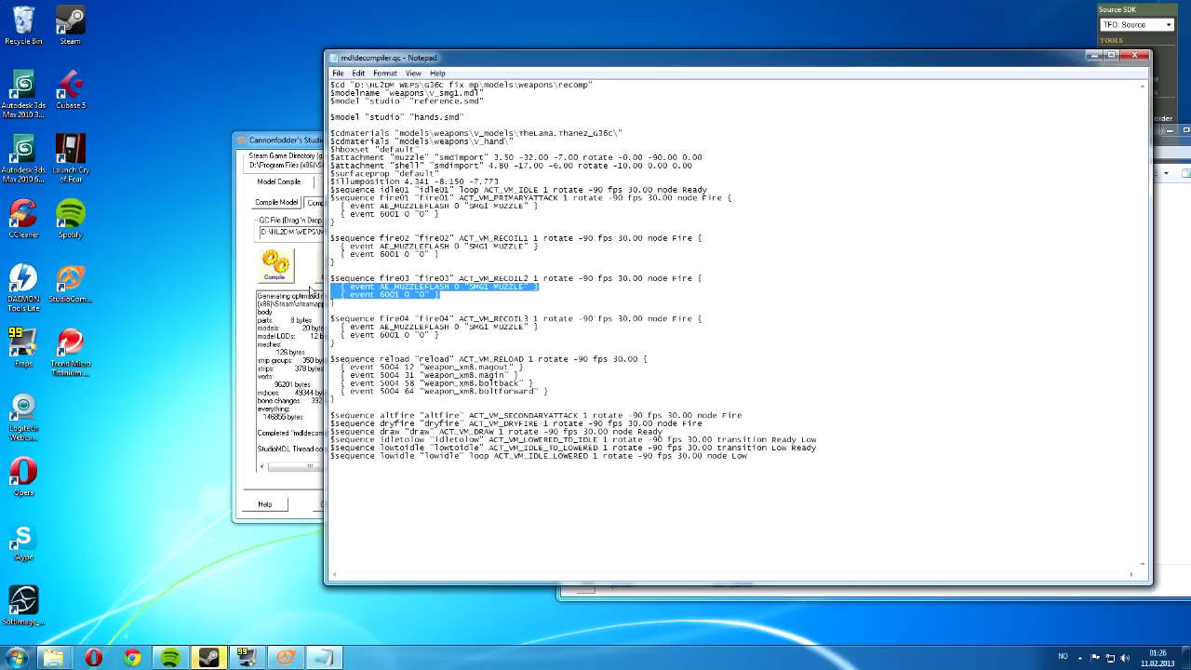
left_click(442, 182)
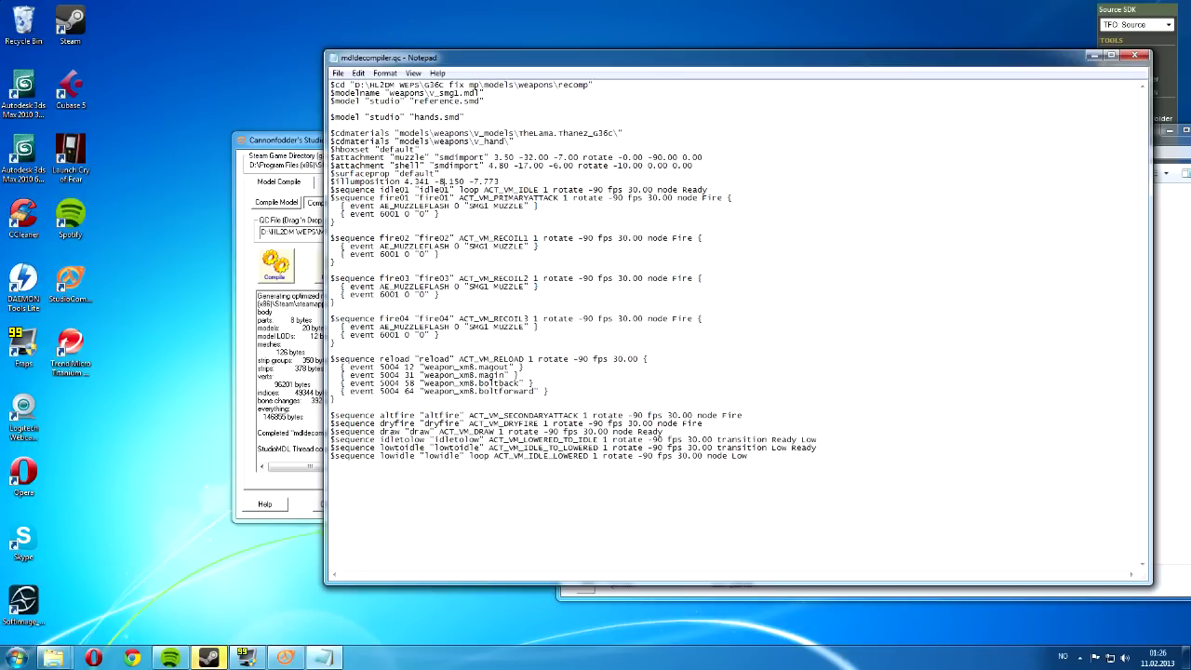
left_click_drag(484, 183, 277, 186)
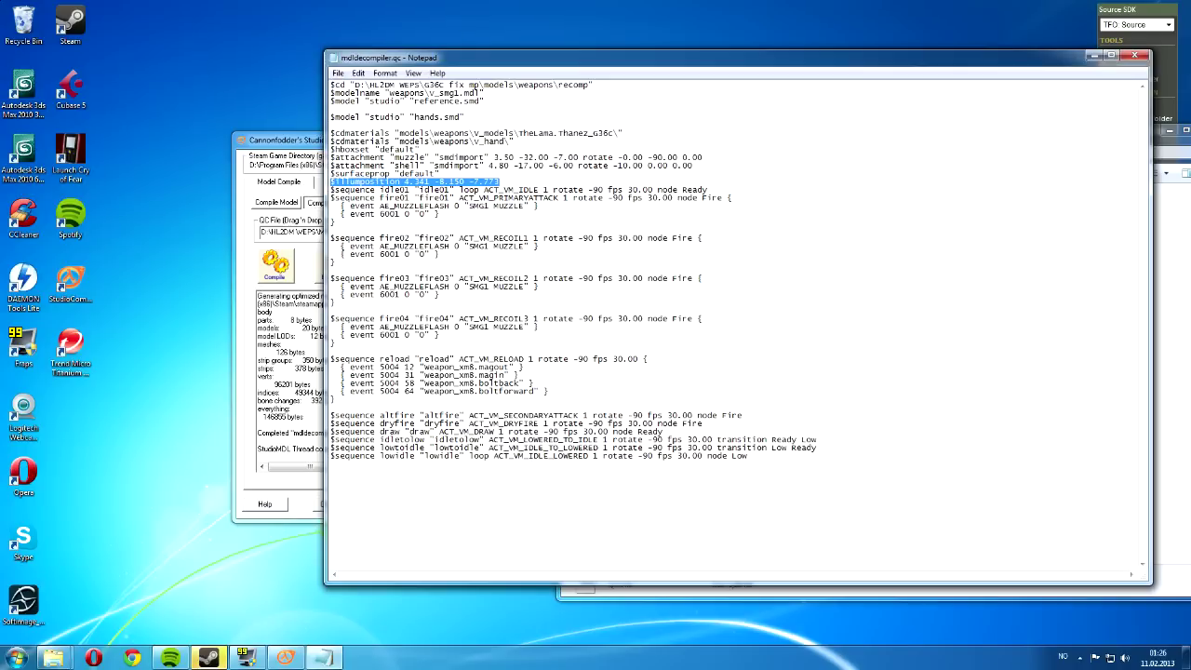
left_click(196, 660)
left_click_drag(500, 182, 330, 183)
left_click(428, 175)
left_click_drag(428, 175, 324, 177)
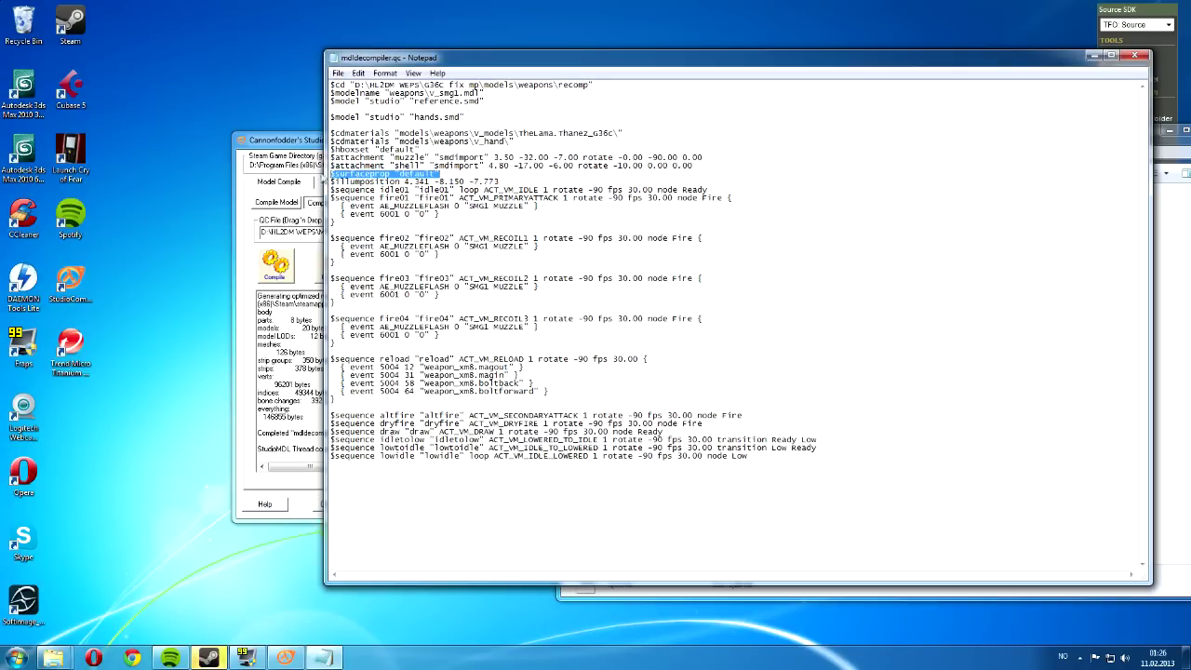
left_click(430, 166)
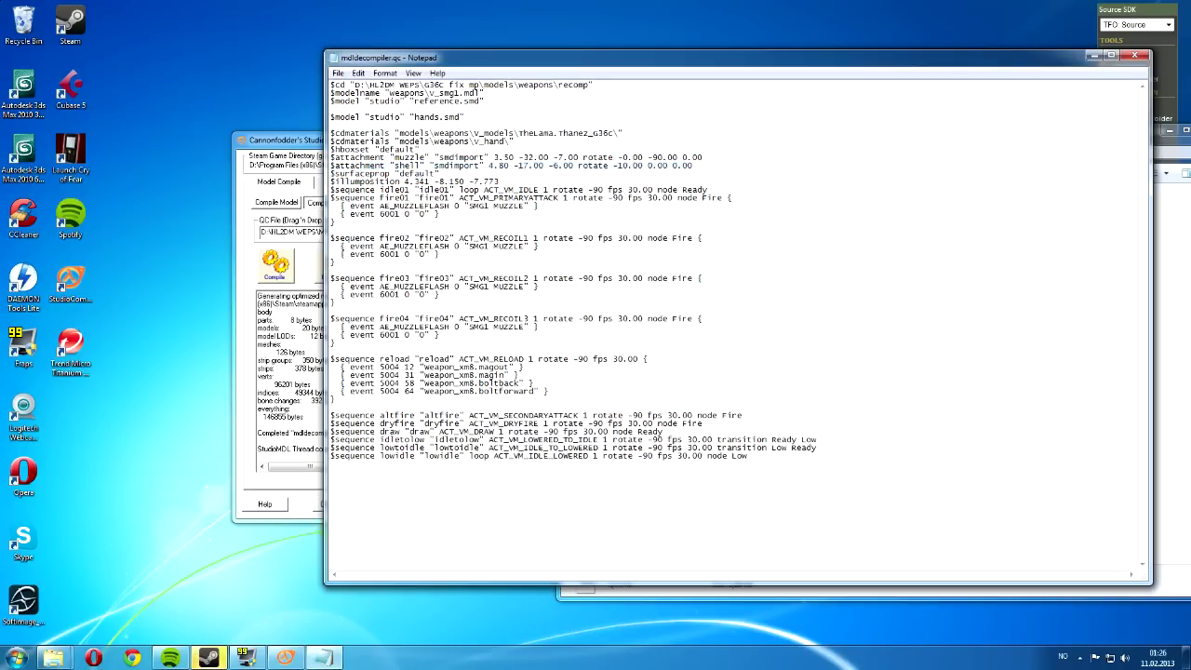
left_click_drag(694, 166, 313, 159)
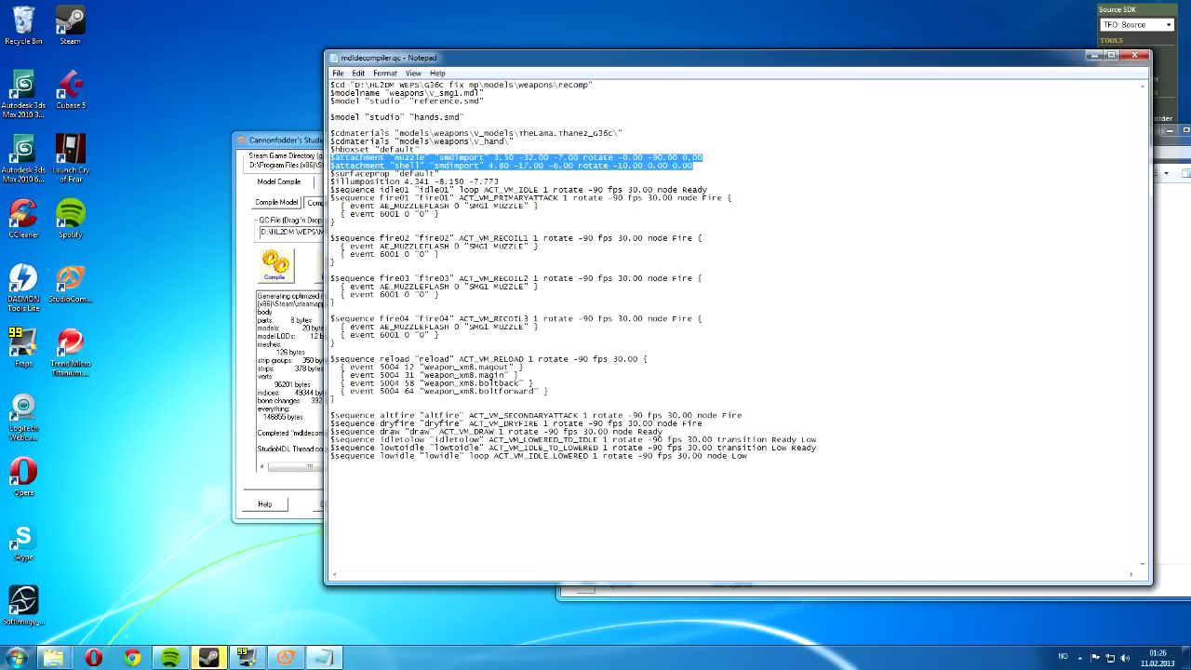
left_click(491, 165)
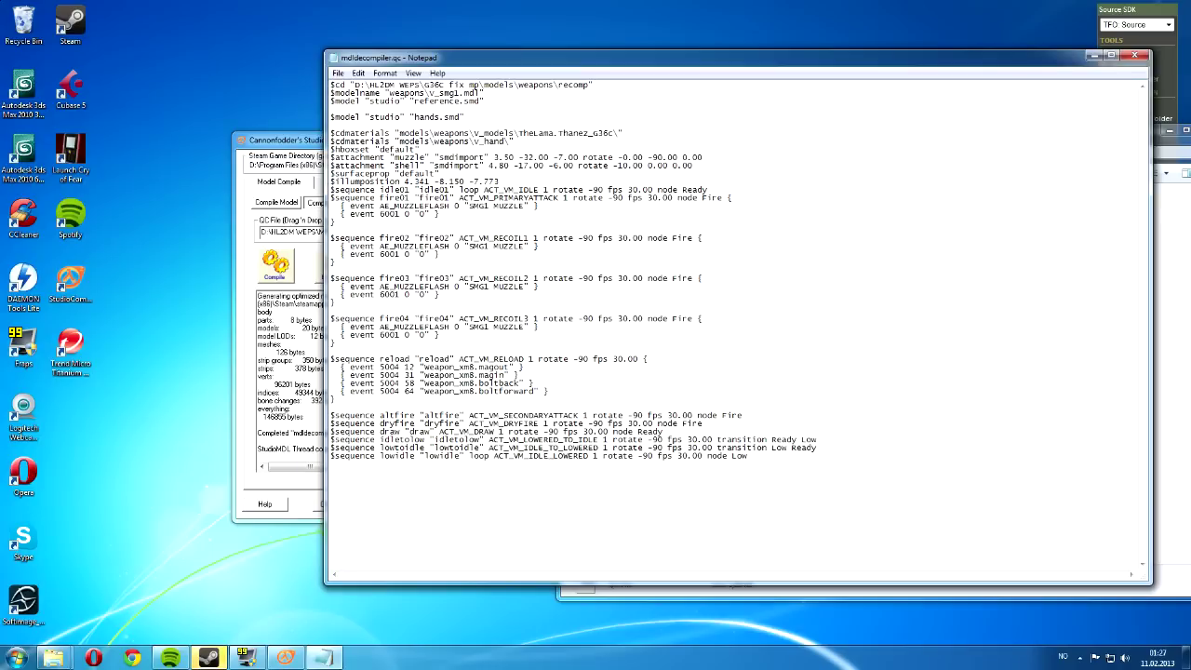
Close the view-model QC in Notepad, the Explorer folder window, and exit StudioCompiler
left_click(1134, 56)
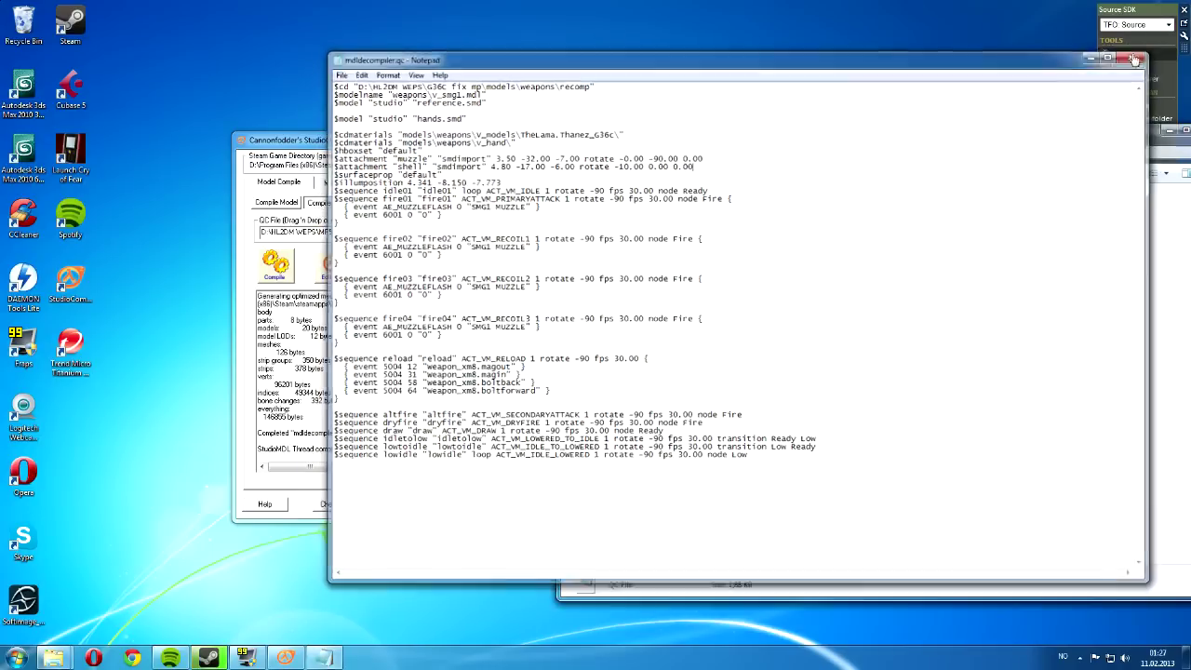
left_click_drag(1008, 141, 712, 111)
left_click(916, 101)
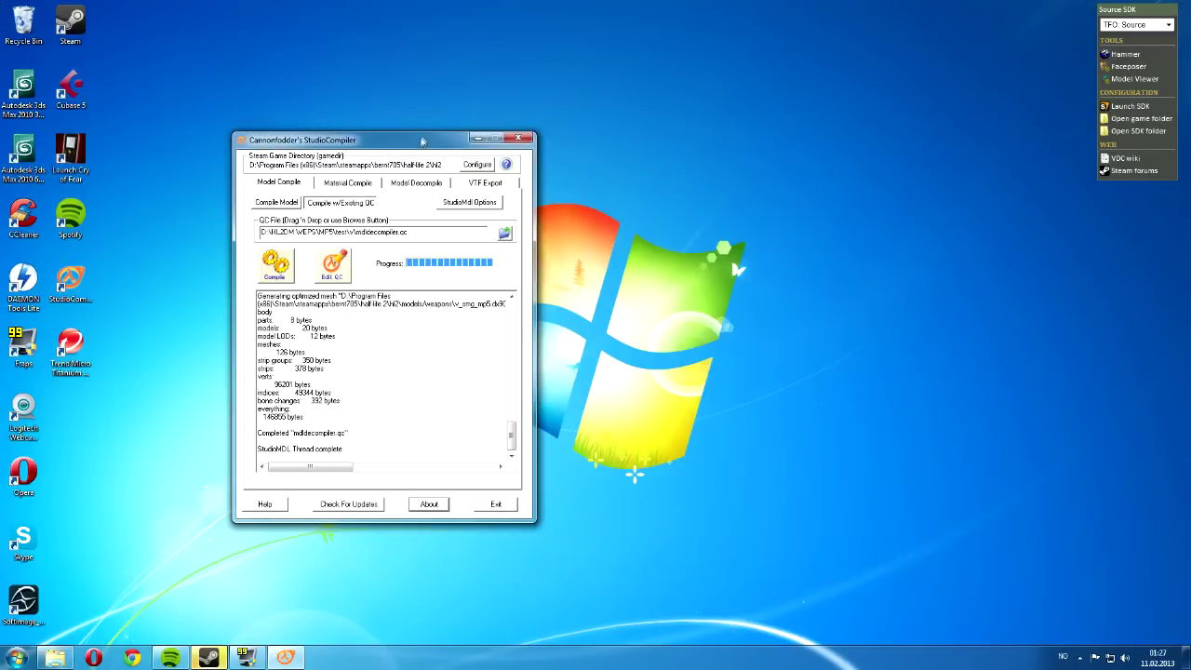
left_click_drag(417, 144, 578, 49)
left_click(658, 408)
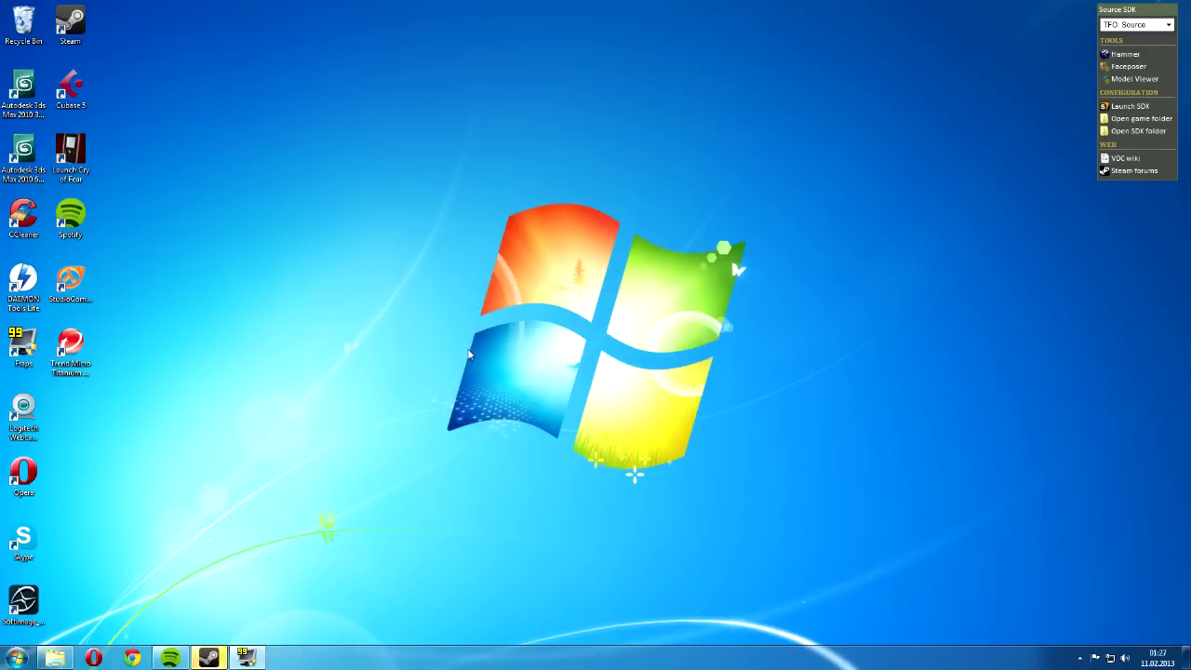